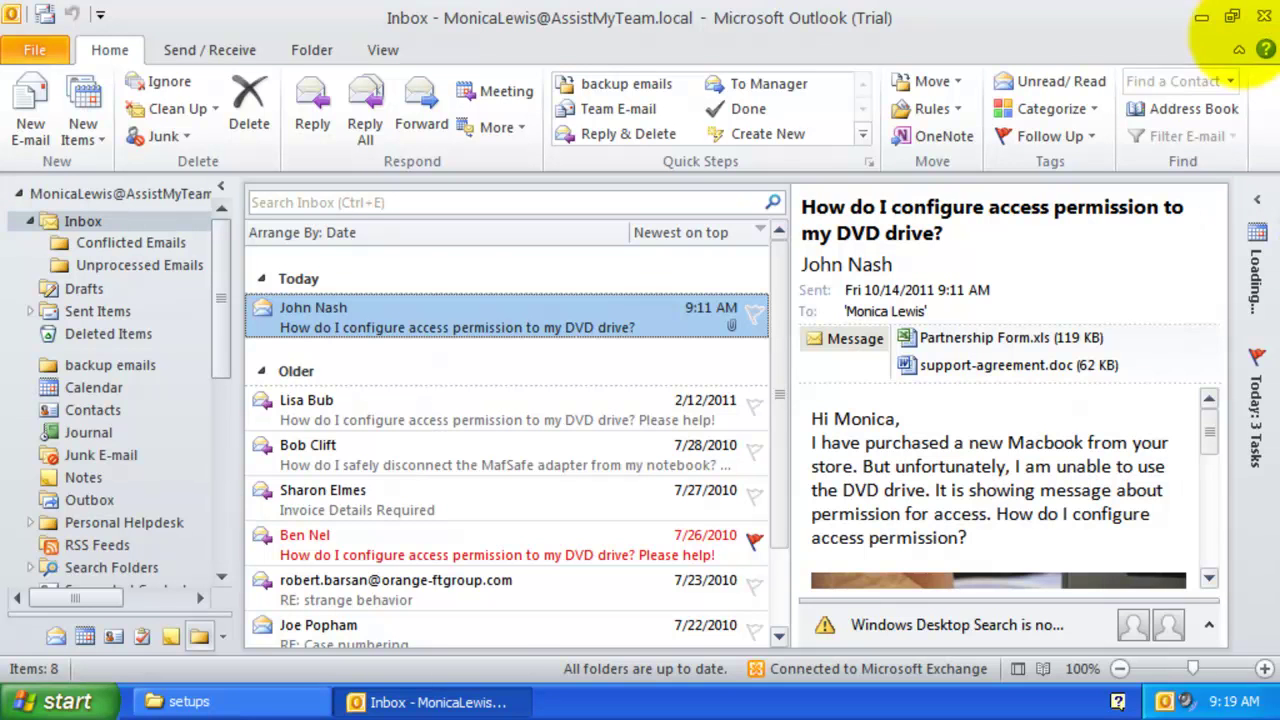
# Close Outlook and run the IssueTrackerAdminSetup installer from the setups folder.
pyautogui.click(1257, 16)
pyautogui.click(278, 694)
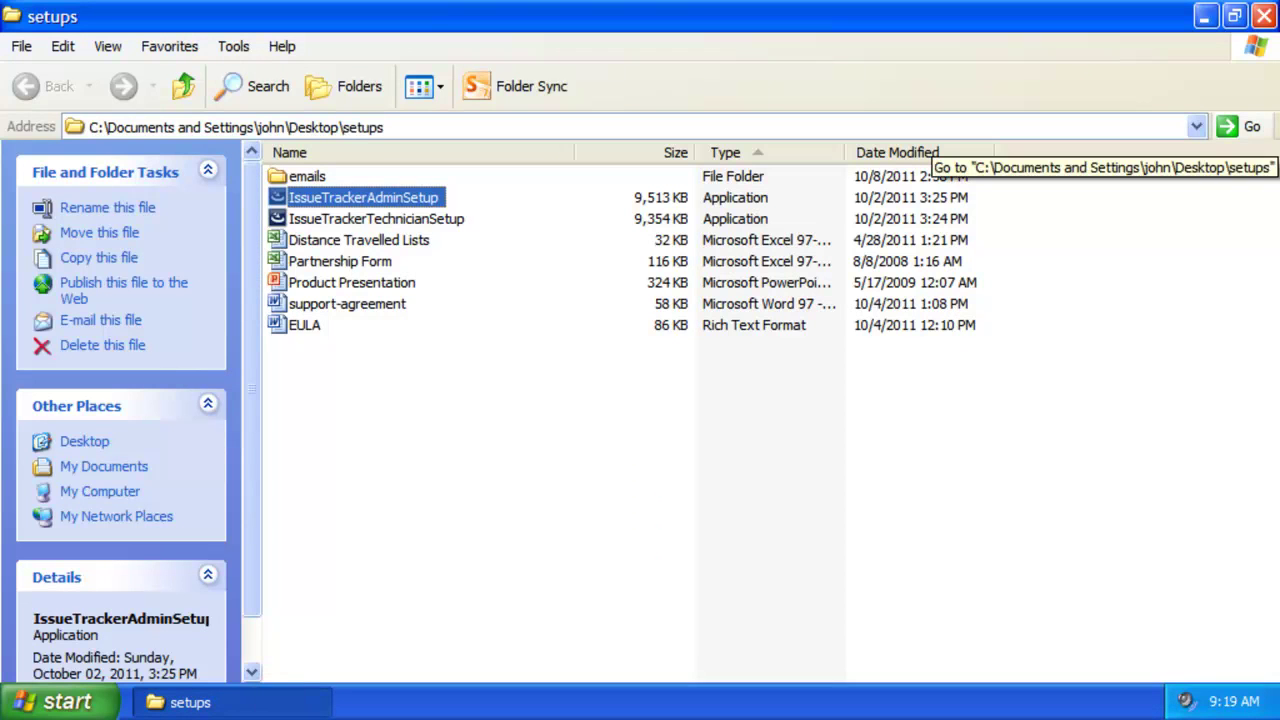
pyautogui.click(492, 372)
pyautogui.moveTo(418, 195)
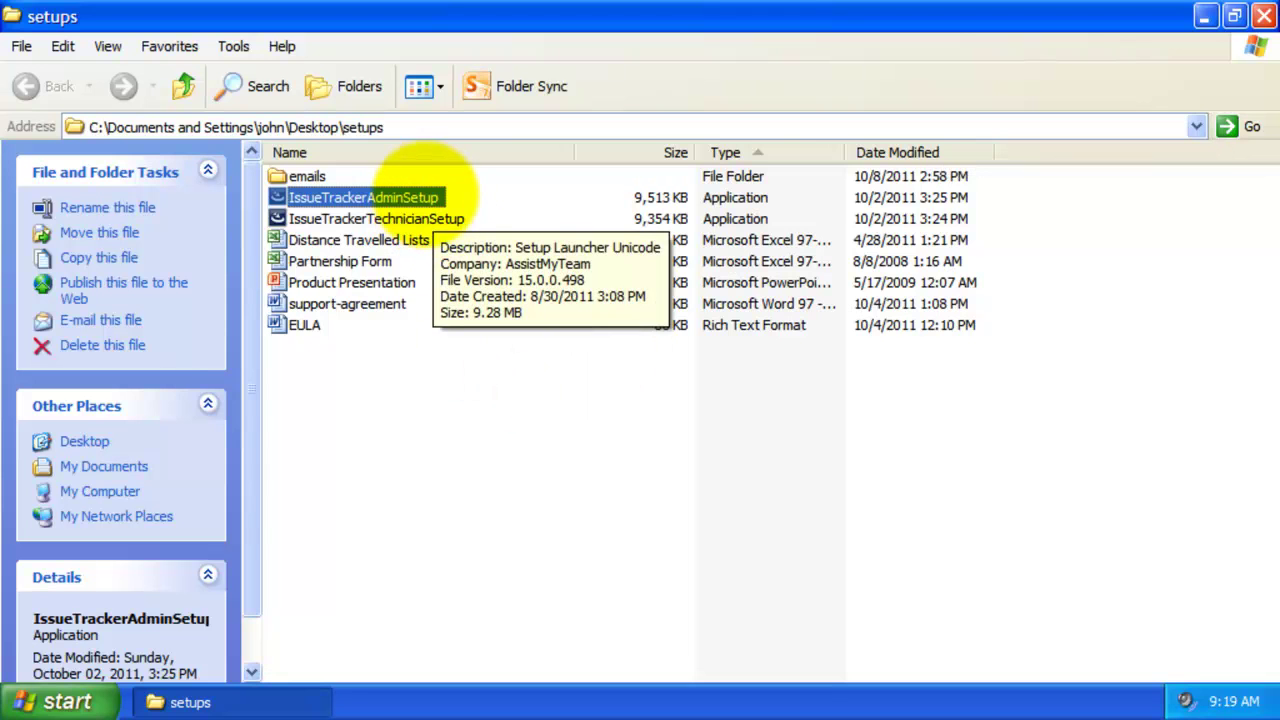
pyautogui.click(428, 197)
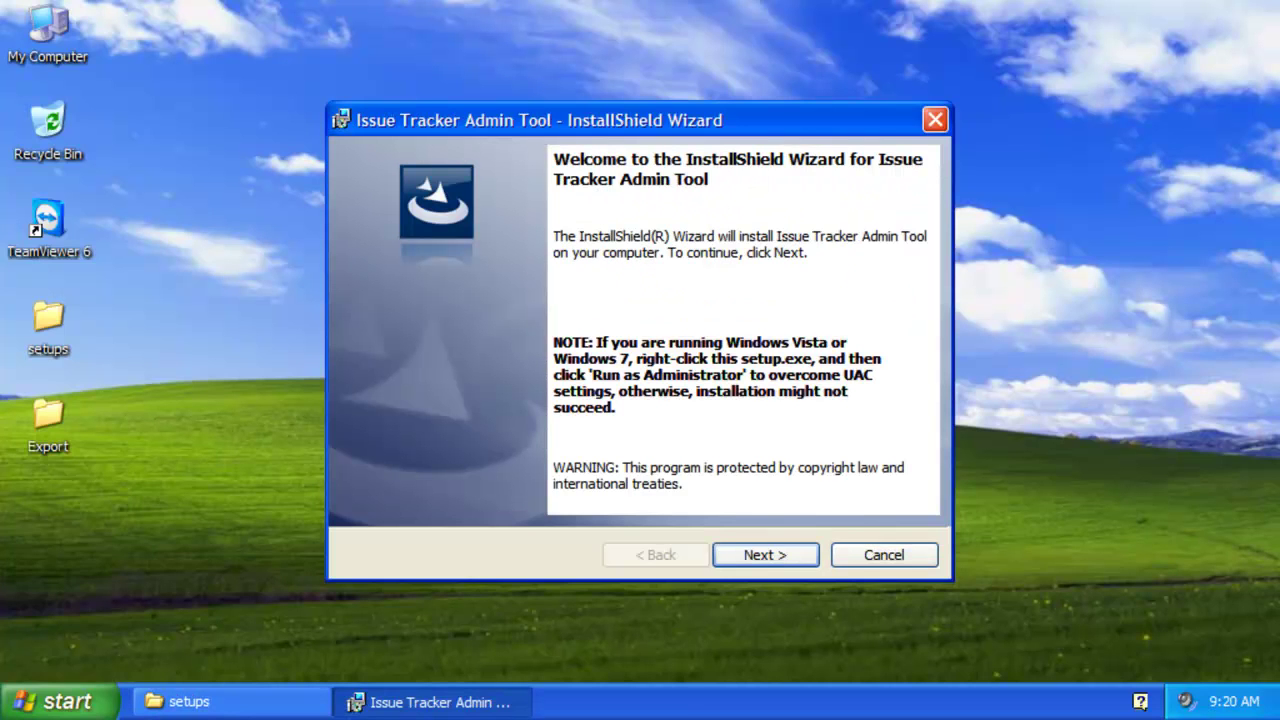
# Install Issue Tracker Admin Tool with the wizard's default options, finish the wizard and start Outlook again.
pyautogui.click(791, 552)
pyautogui.click(779, 552)
pyautogui.click(781, 552)
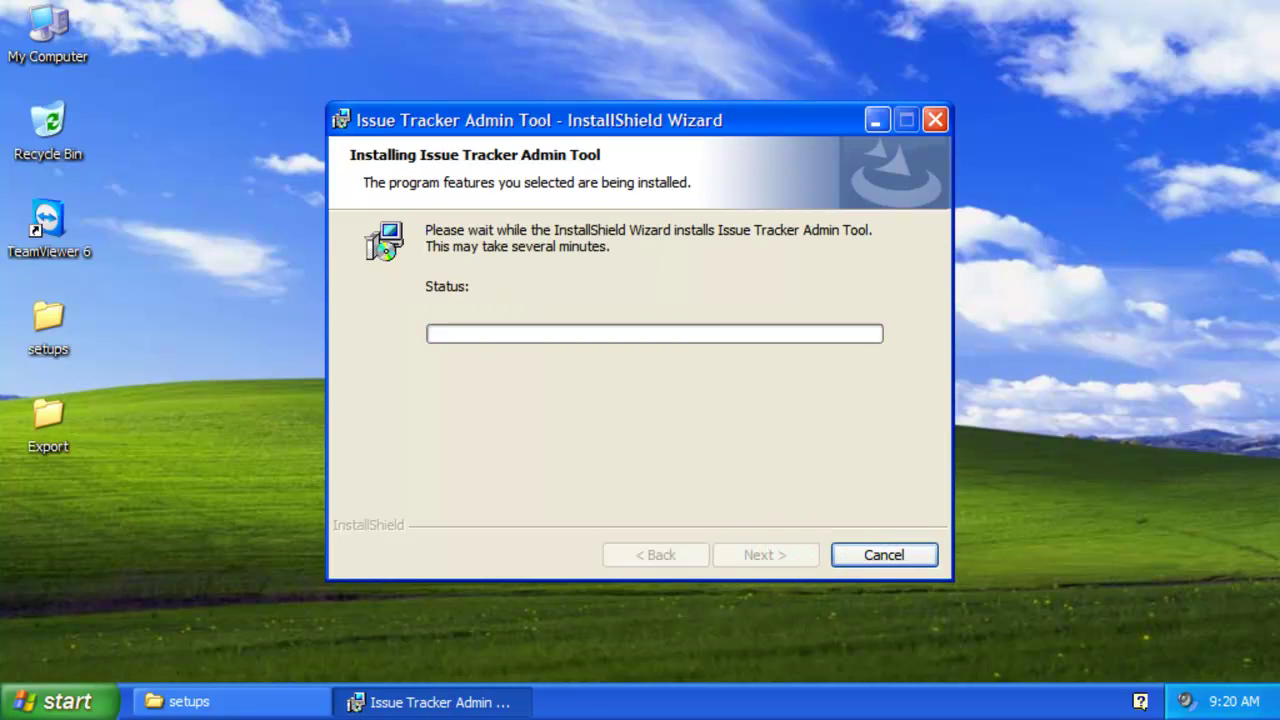
pyautogui.click(766, 553)
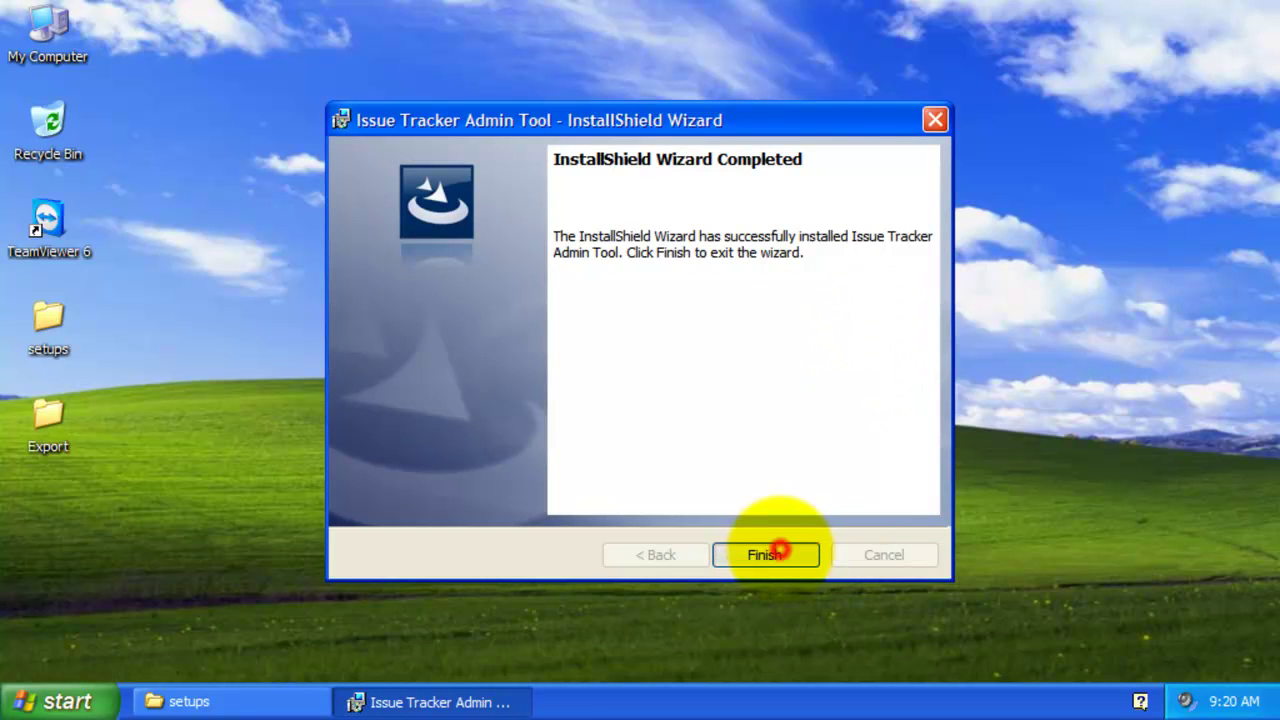
pyautogui.click(66, 701)
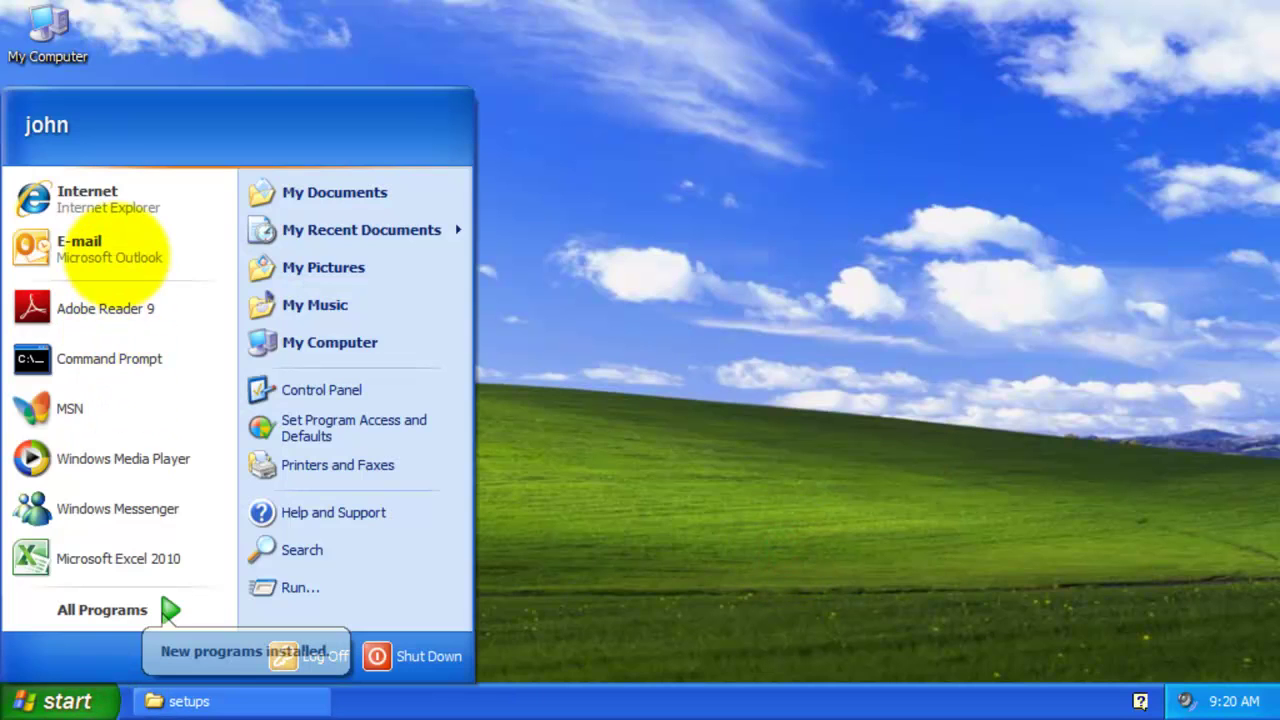
pyautogui.click(112, 252)
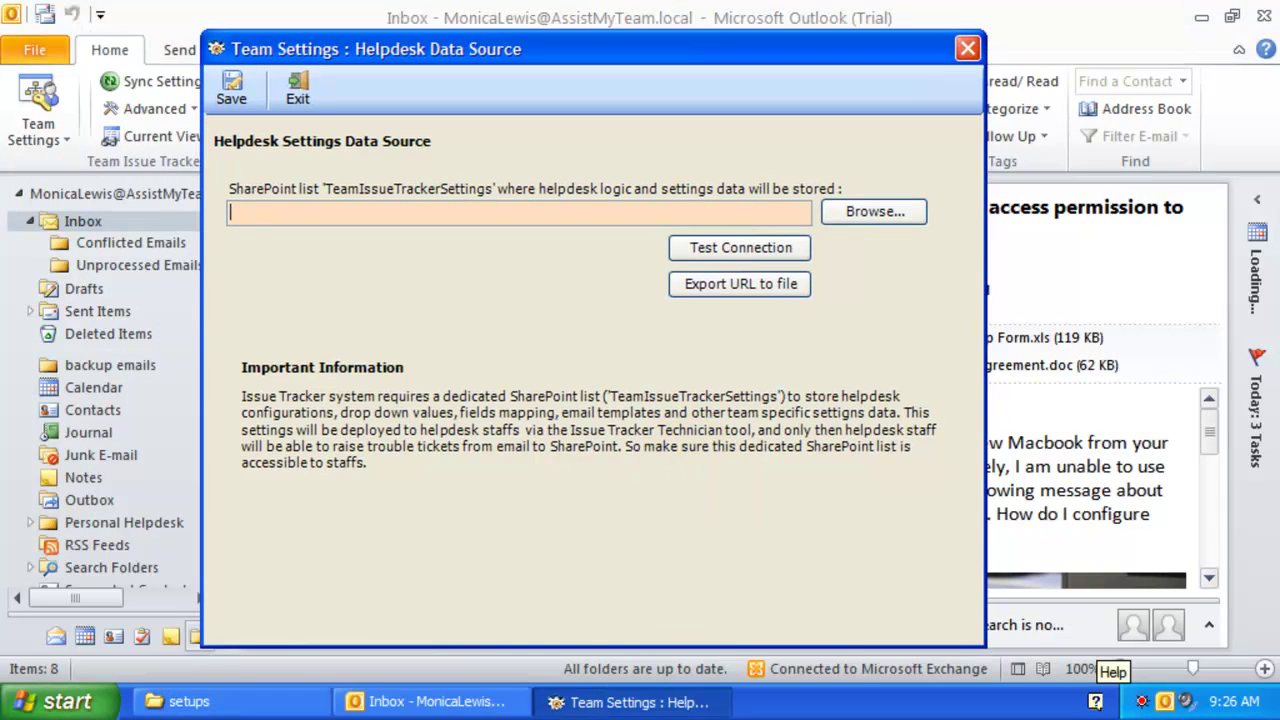
pyautogui.click(858, 214)
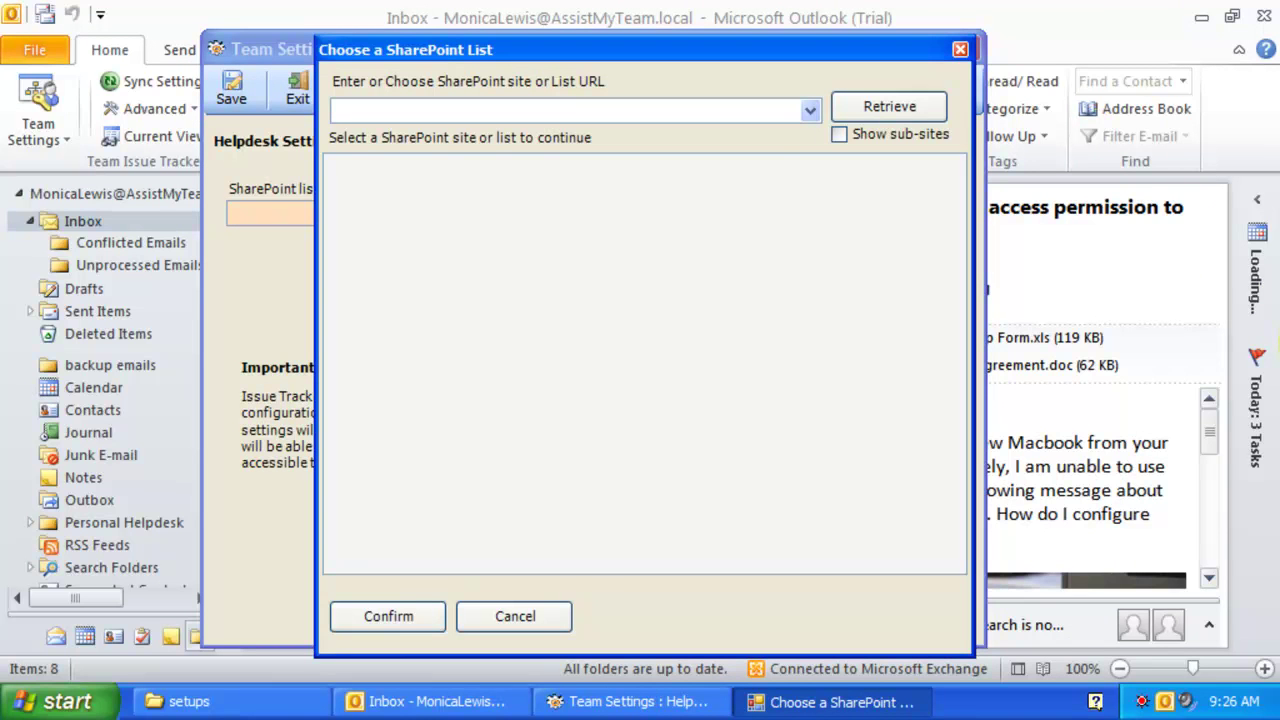
pyautogui.click(751, 106)
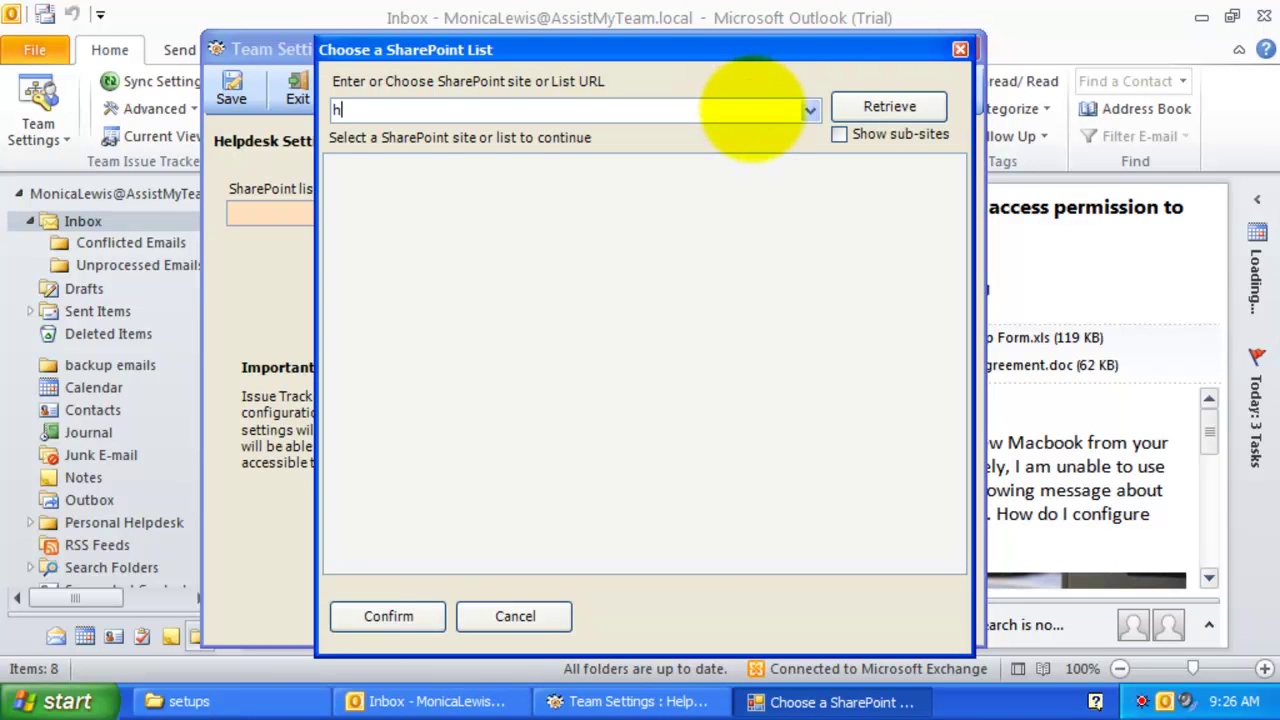
pyautogui.click(839, 134)
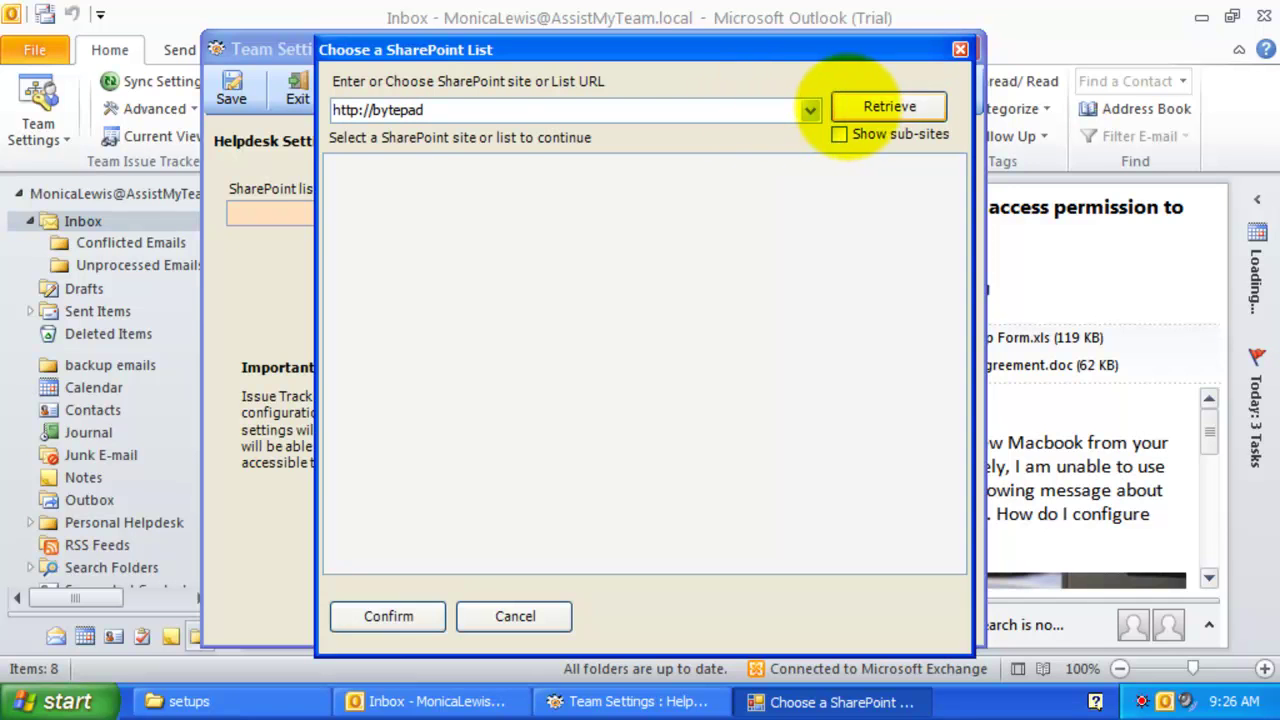
pyautogui.click(889, 106)
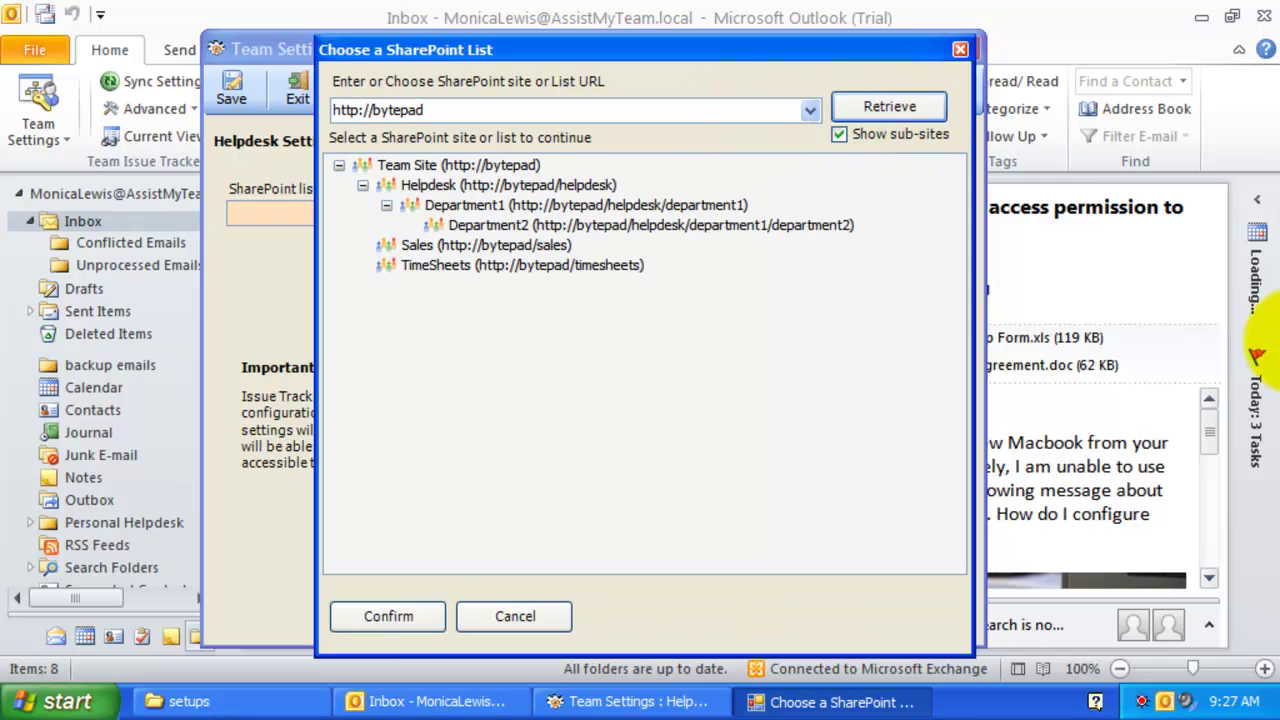
pyautogui.click(508, 186)
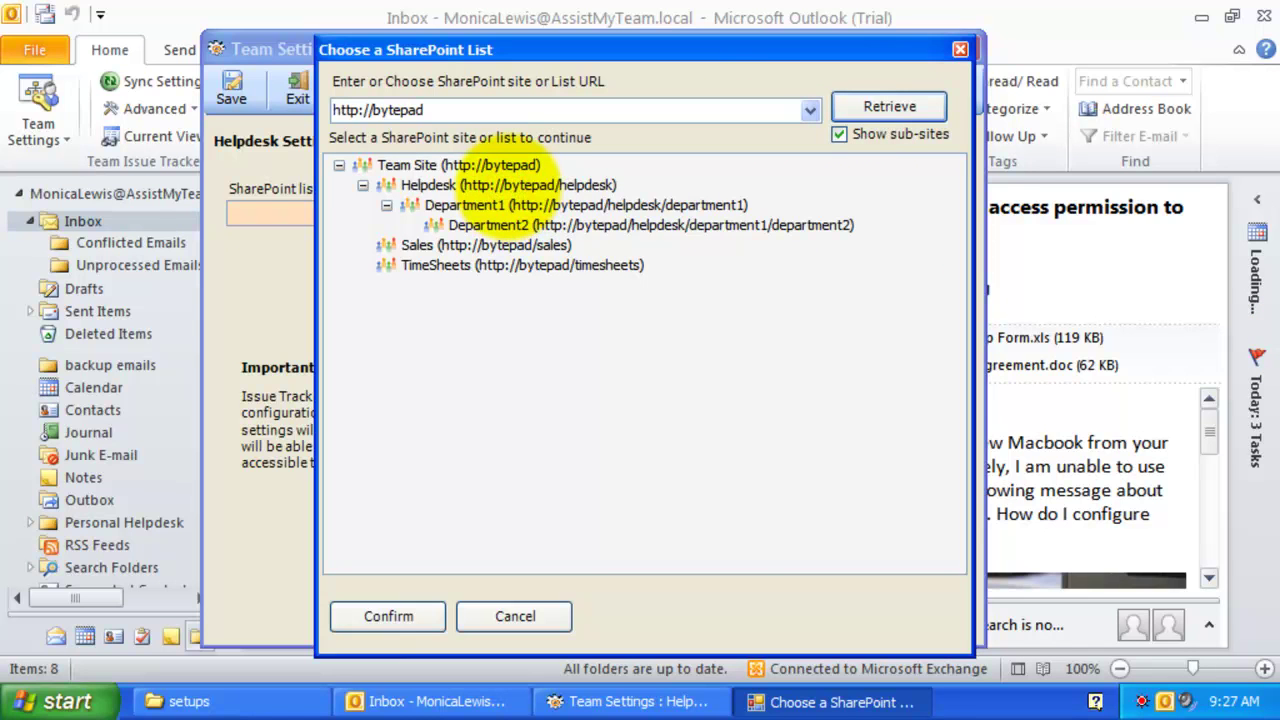
pyautogui.click(506, 186)
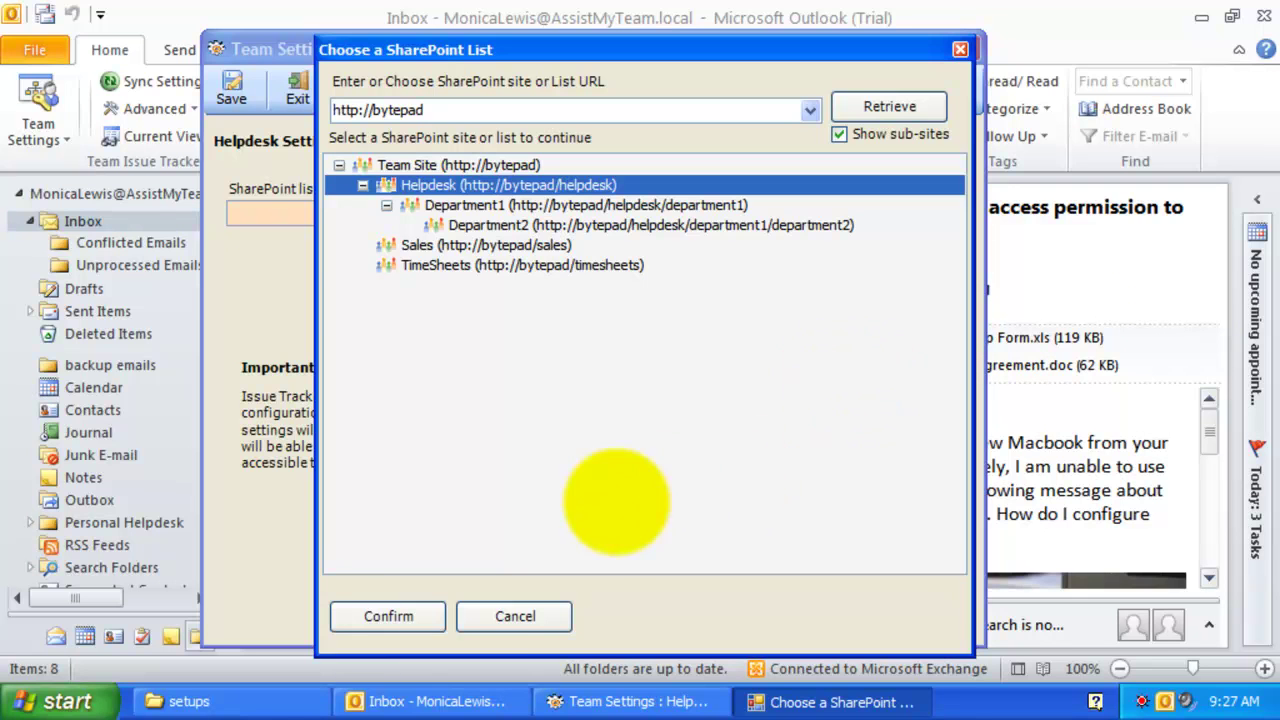
pyautogui.click(410, 612)
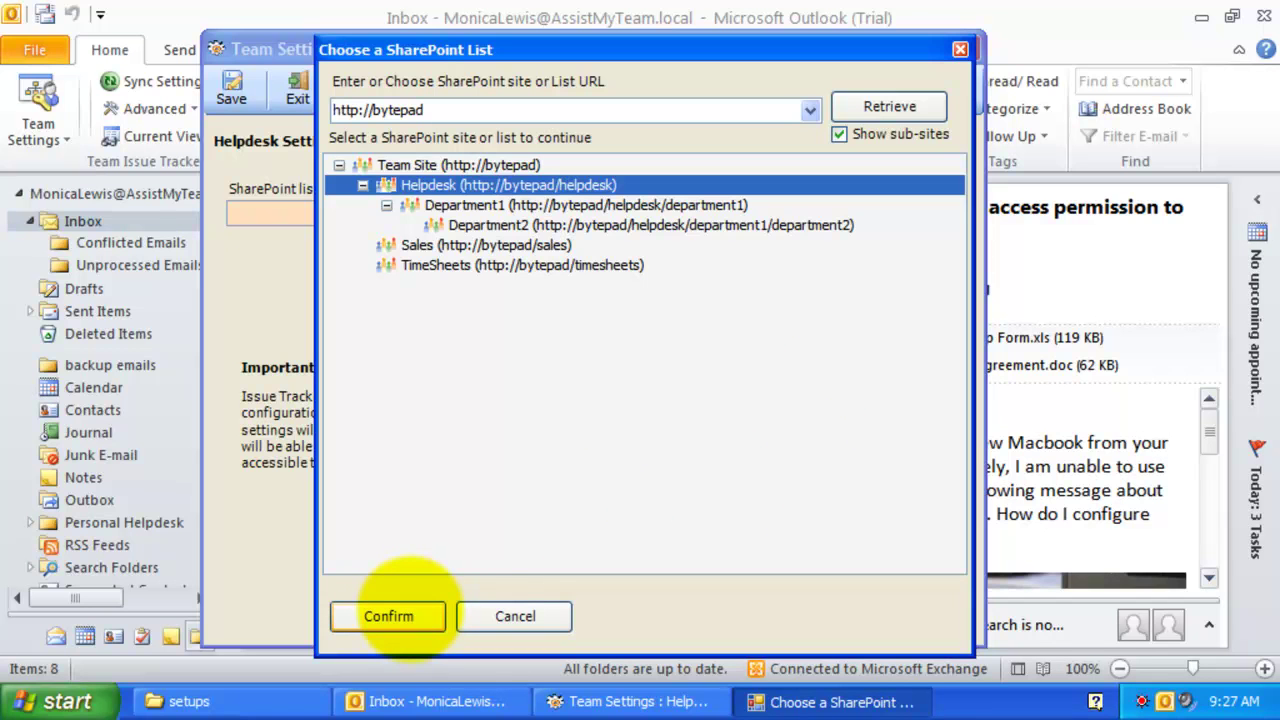
pyautogui.click(411, 609)
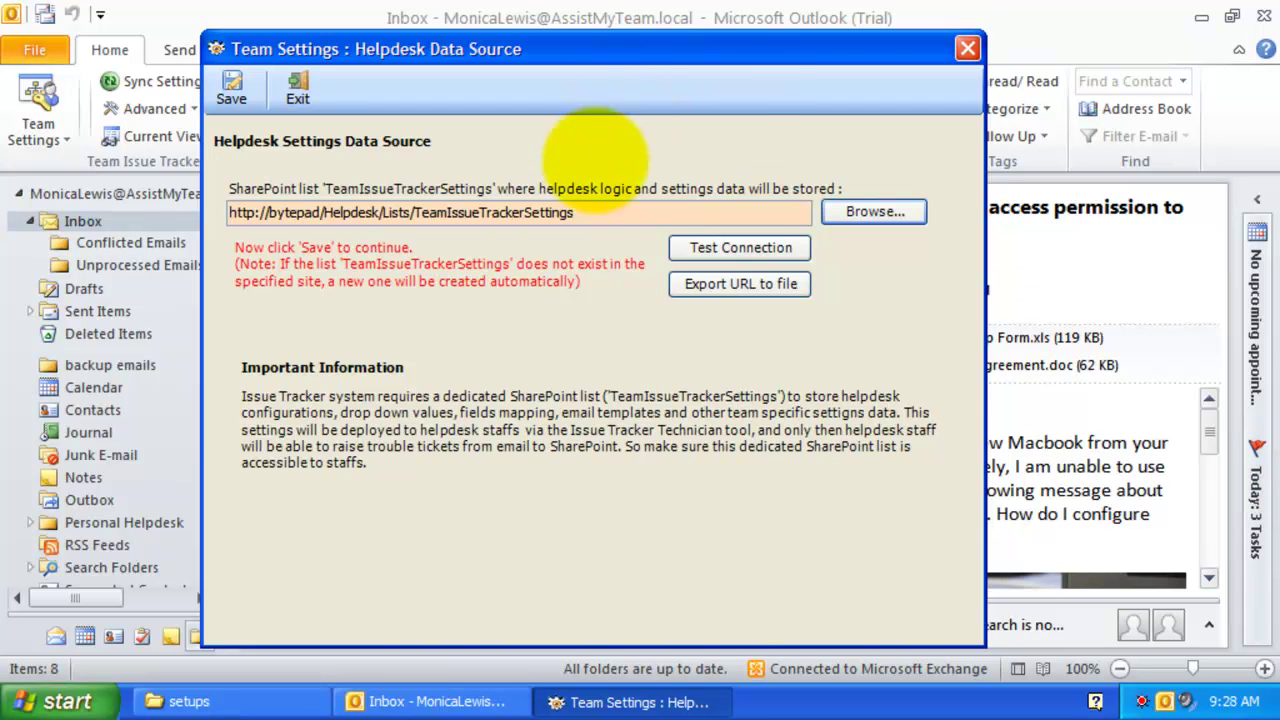
pyautogui.moveTo(580, 212); pyautogui.dragTo(423, 212)
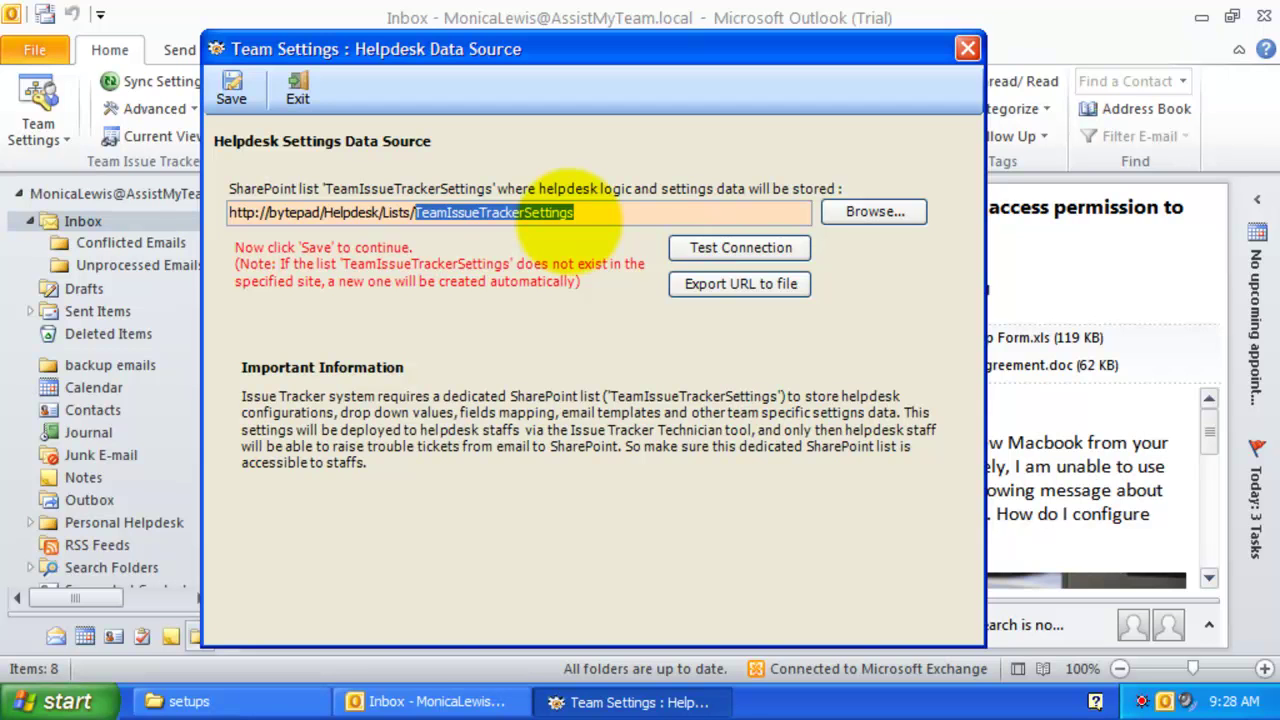
pyautogui.click(232, 88)
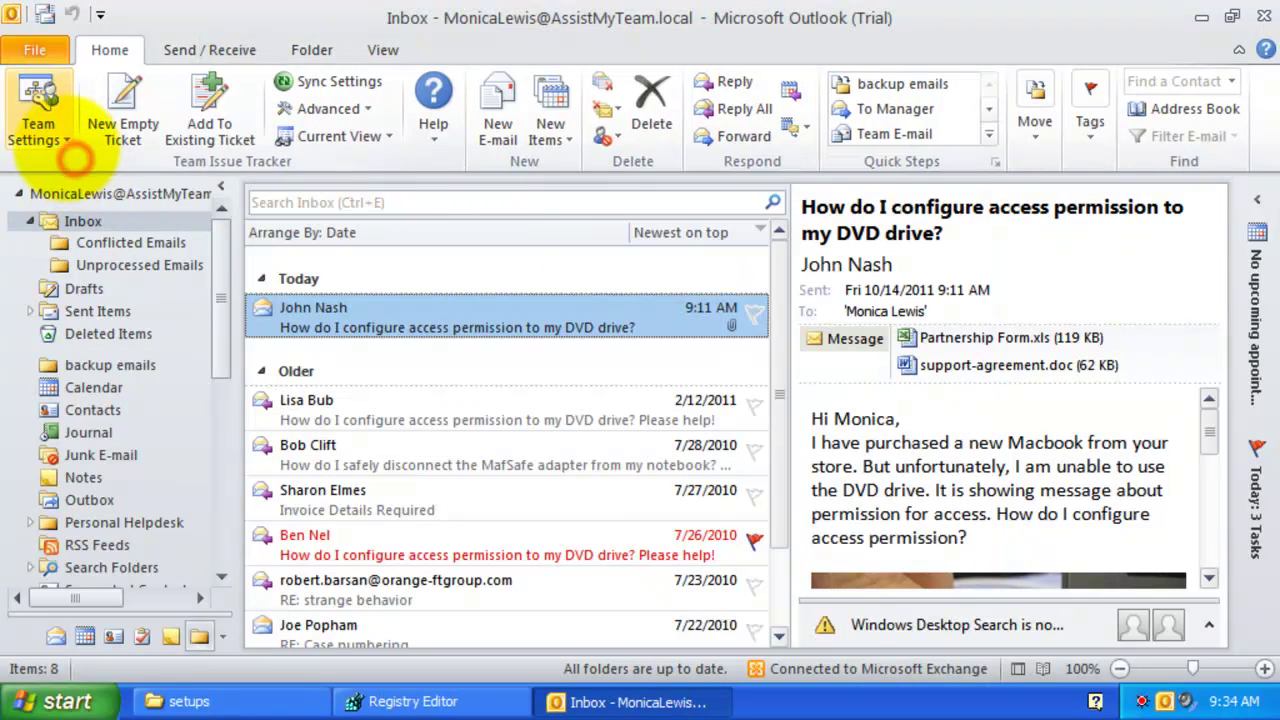
# Open the SharePoint ticket lists configuration and launch the mapping for a new issue tracking SharePoint list.
pyautogui.click(40, 132)
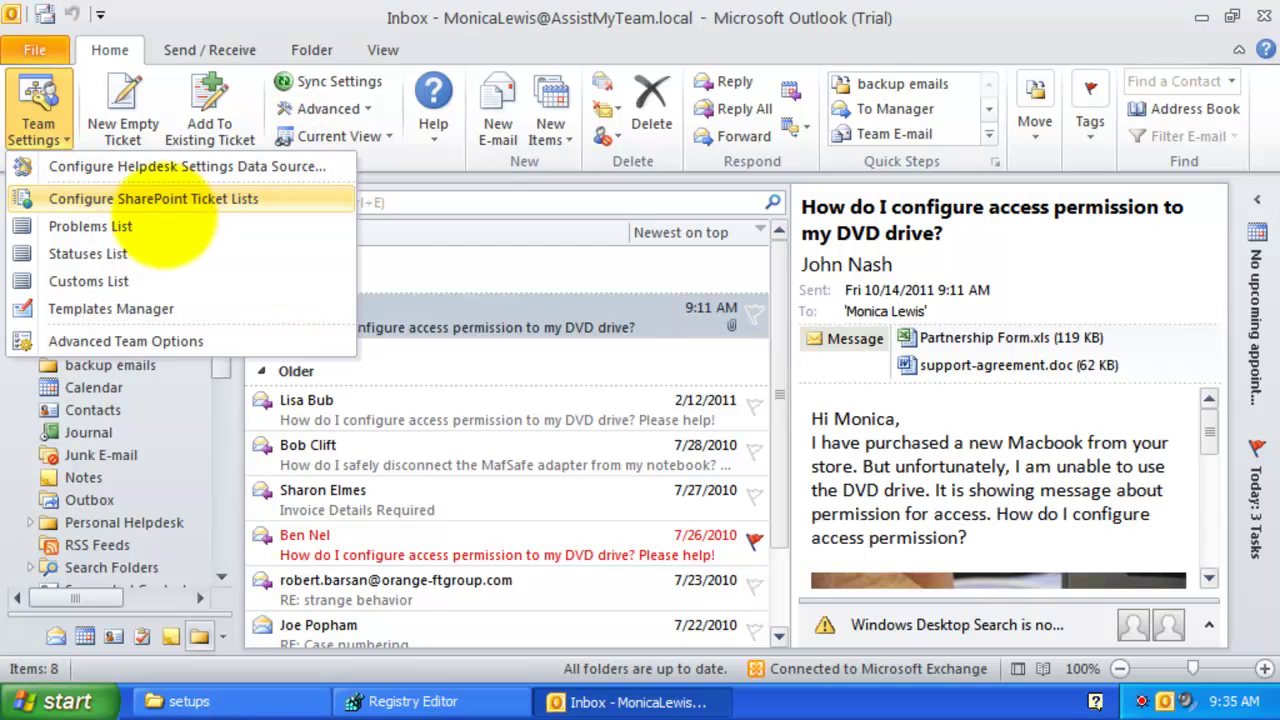
pyautogui.click(163, 199)
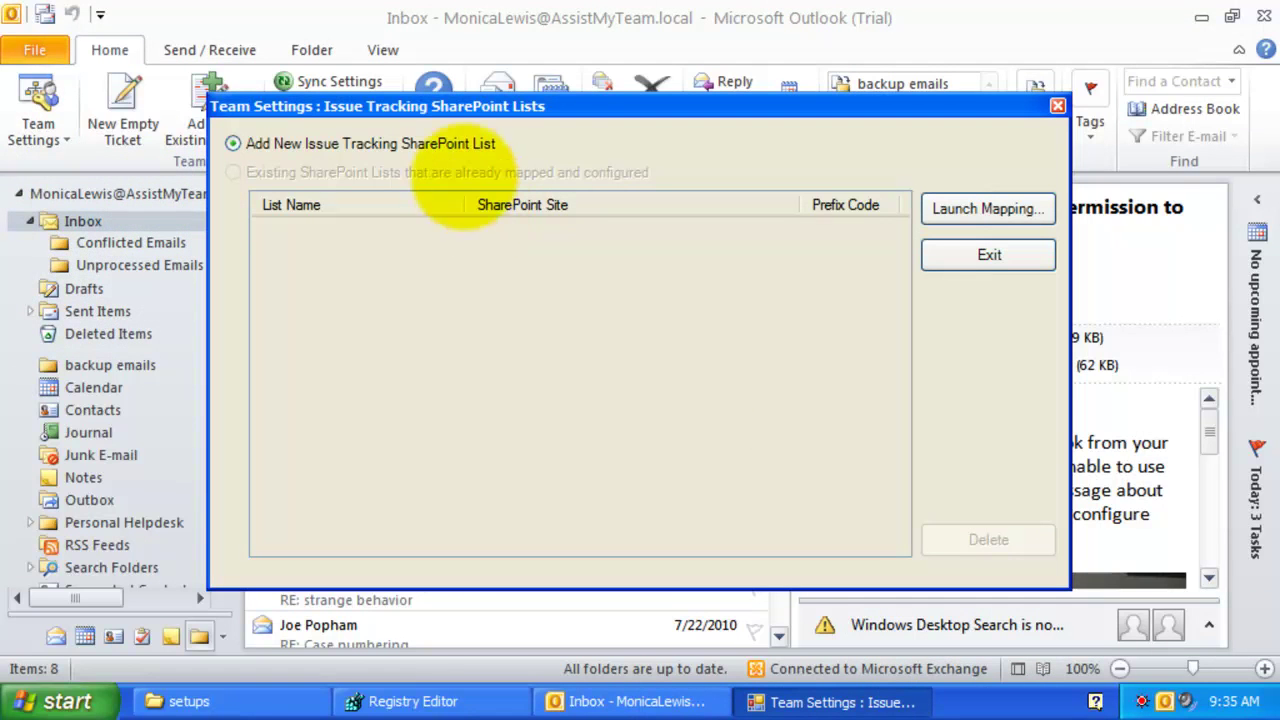
pyautogui.click(451, 143)
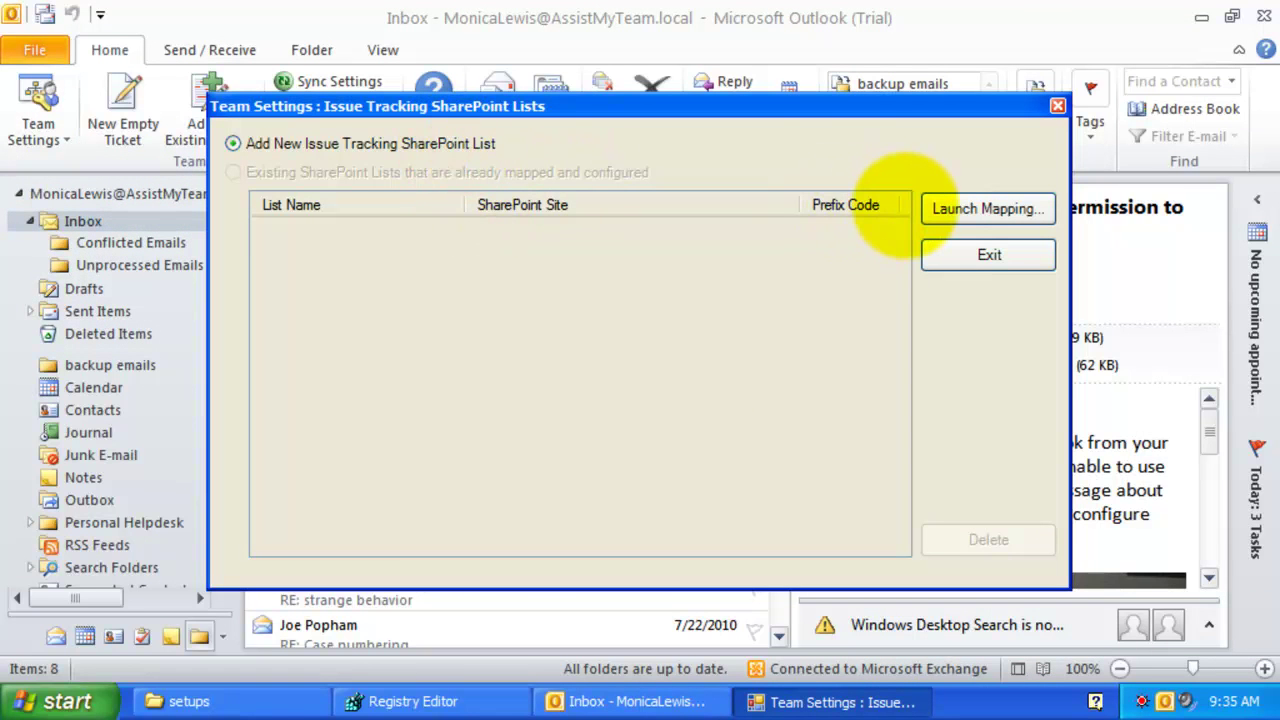
pyautogui.click(945, 208)
pyautogui.click(646, 116)
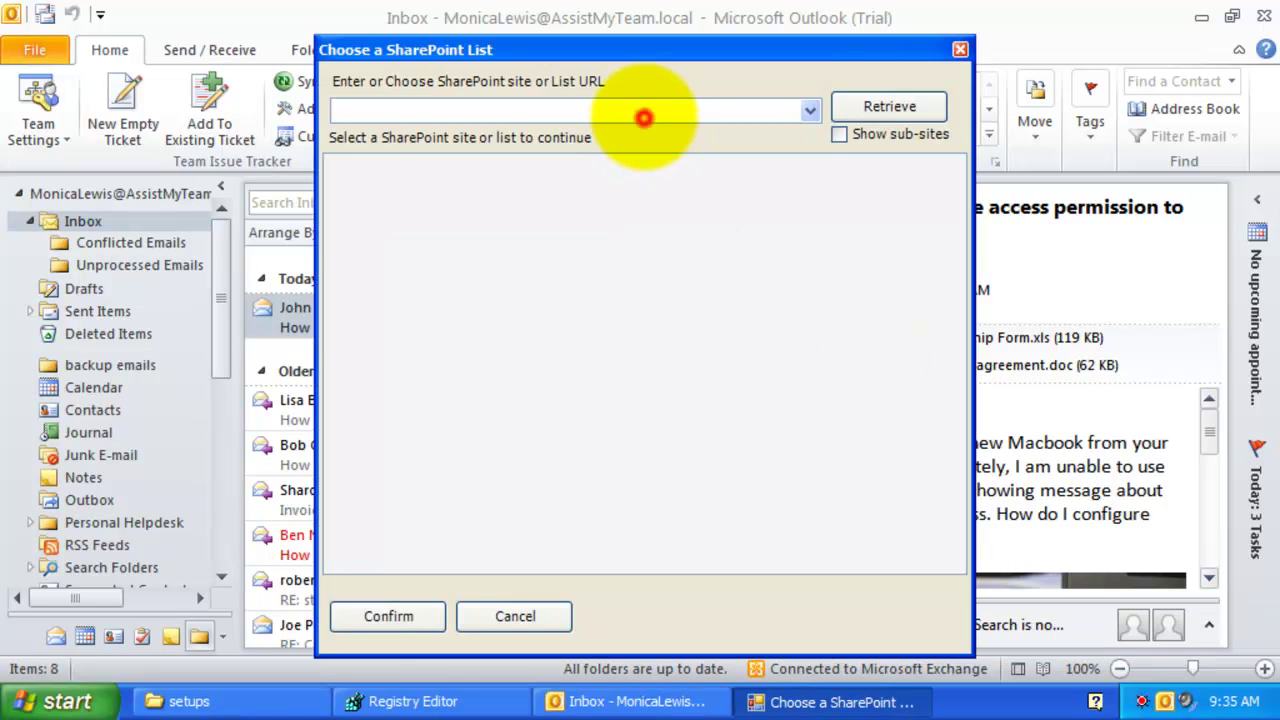
pyautogui.click(810, 112)
pyautogui.click(776, 130)
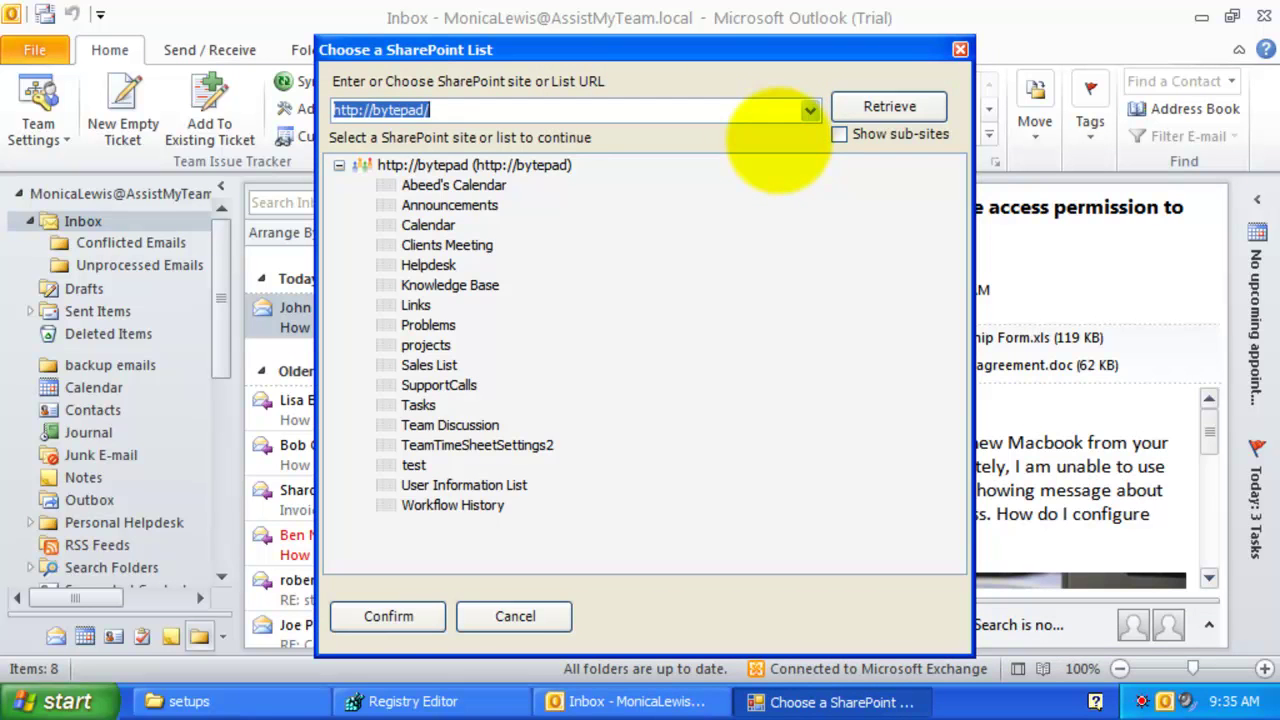
pyautogui.click(845, 133)
pyautogui.click(889, 106)
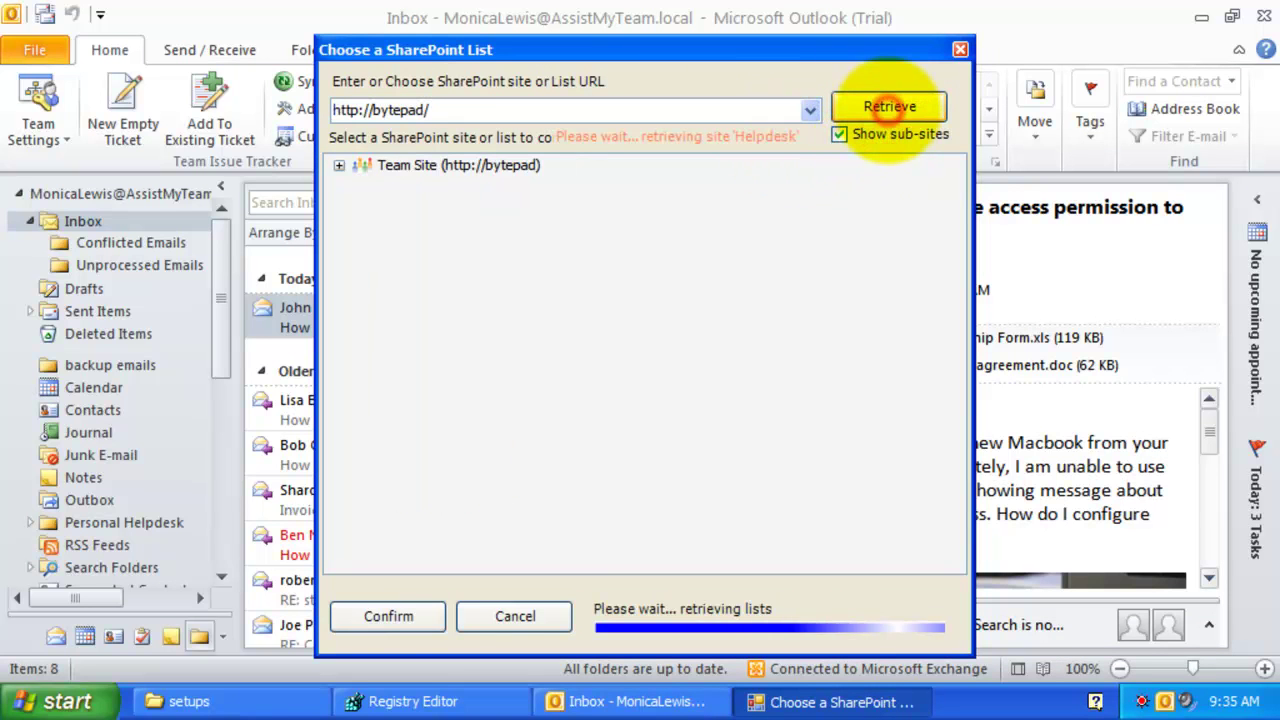
# Select the Issue Tracking list under the Helpdesk site and confirm it as the ticket list.
pyautogui.moveTo(954, 466); pyautogui.dragTo(1037, 280)
pyautogui.moveTo(945, 286)
pyautogui.mouseDown()
pyautogui.moveTo(943, 194)
pyautogui.moveTo(952, 438)
pyautogui.moveTo(1037, 350)
pyautogui.moveTo(1029, 297)
pyautogui.moveTo(954, 292)
pyautogui.mouseUp()
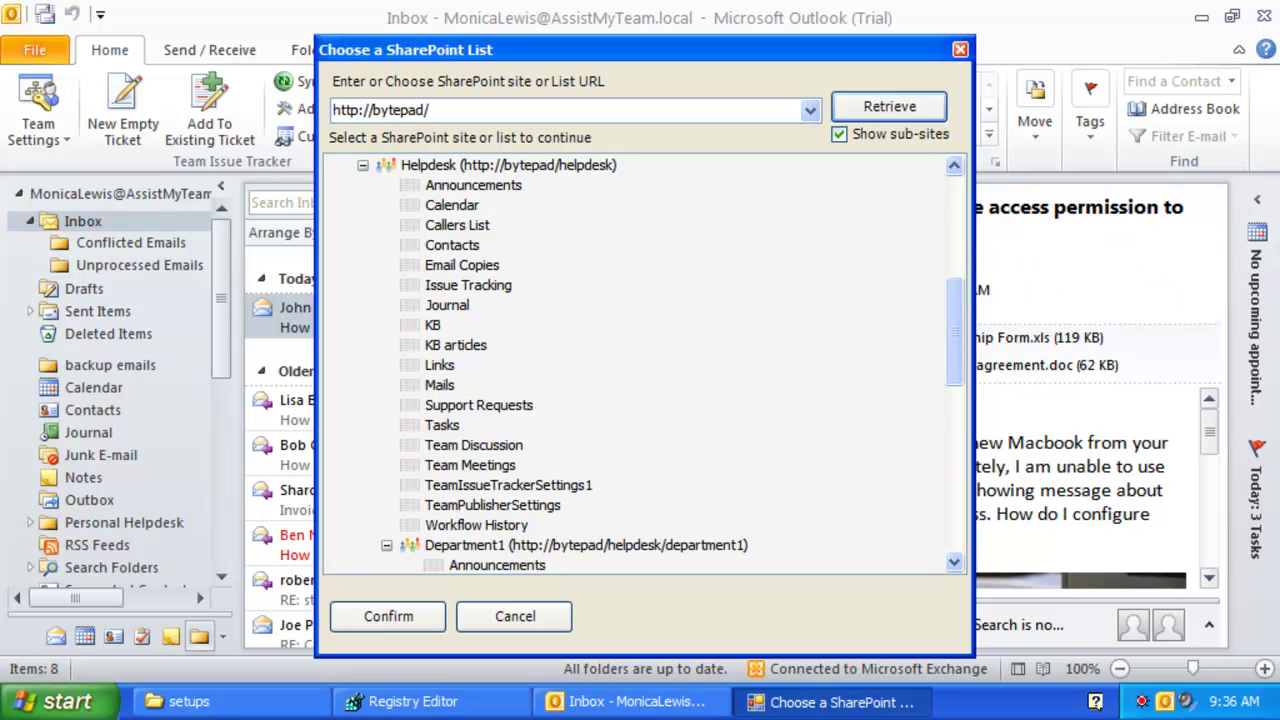
pyautogui.click(410, 285)
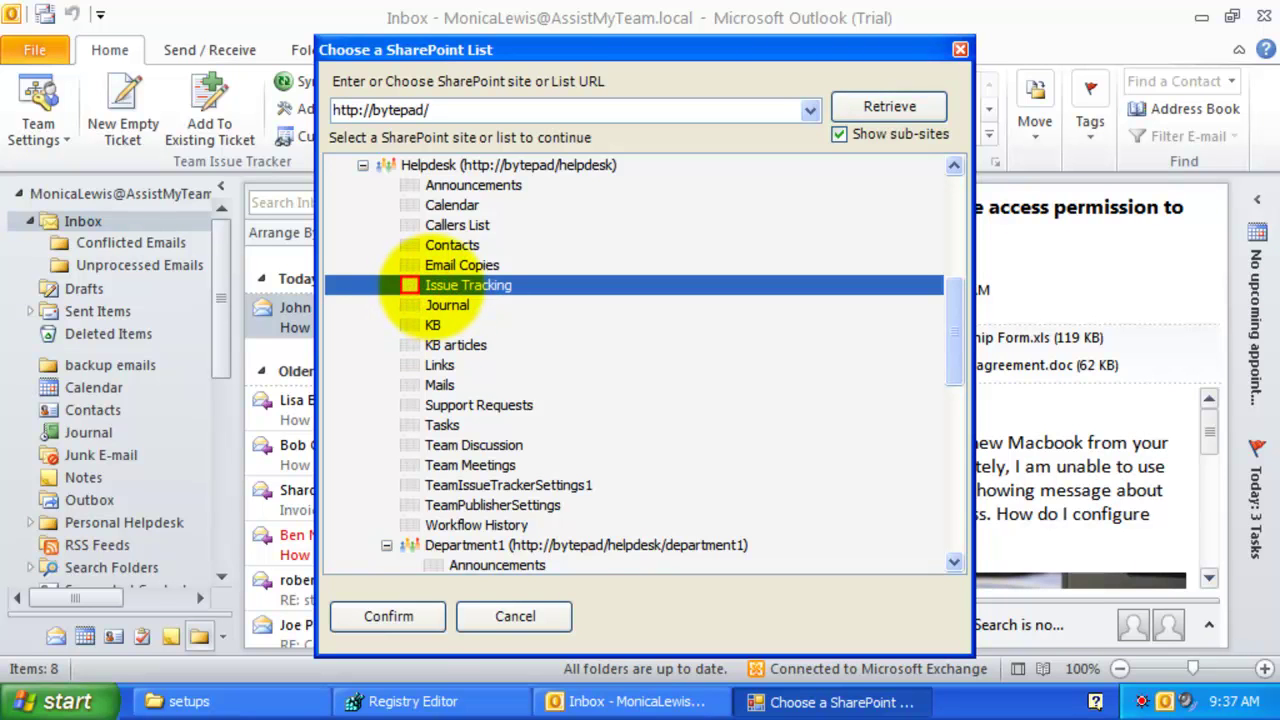
pyautogui.click(391, 616)
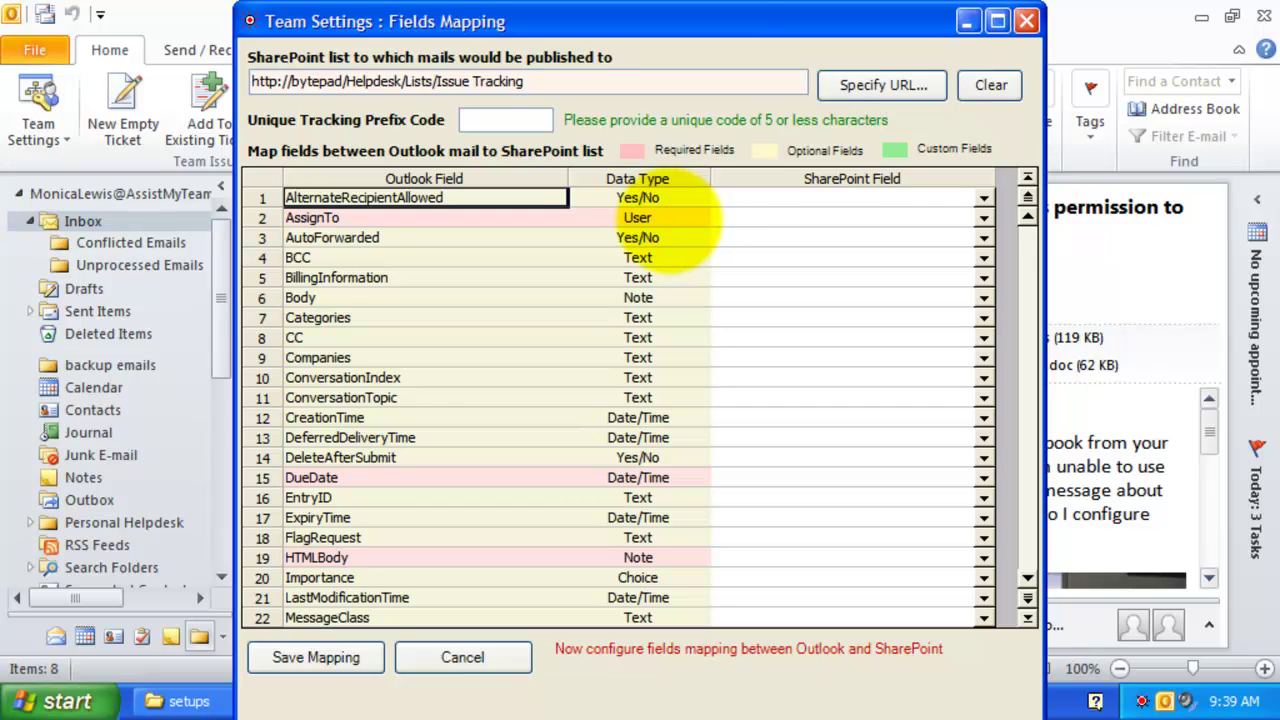
# Examine the Outlook fields, their data types and the available SharePoint field choices in the mapping grid.
pyautogui.click(670, 220)
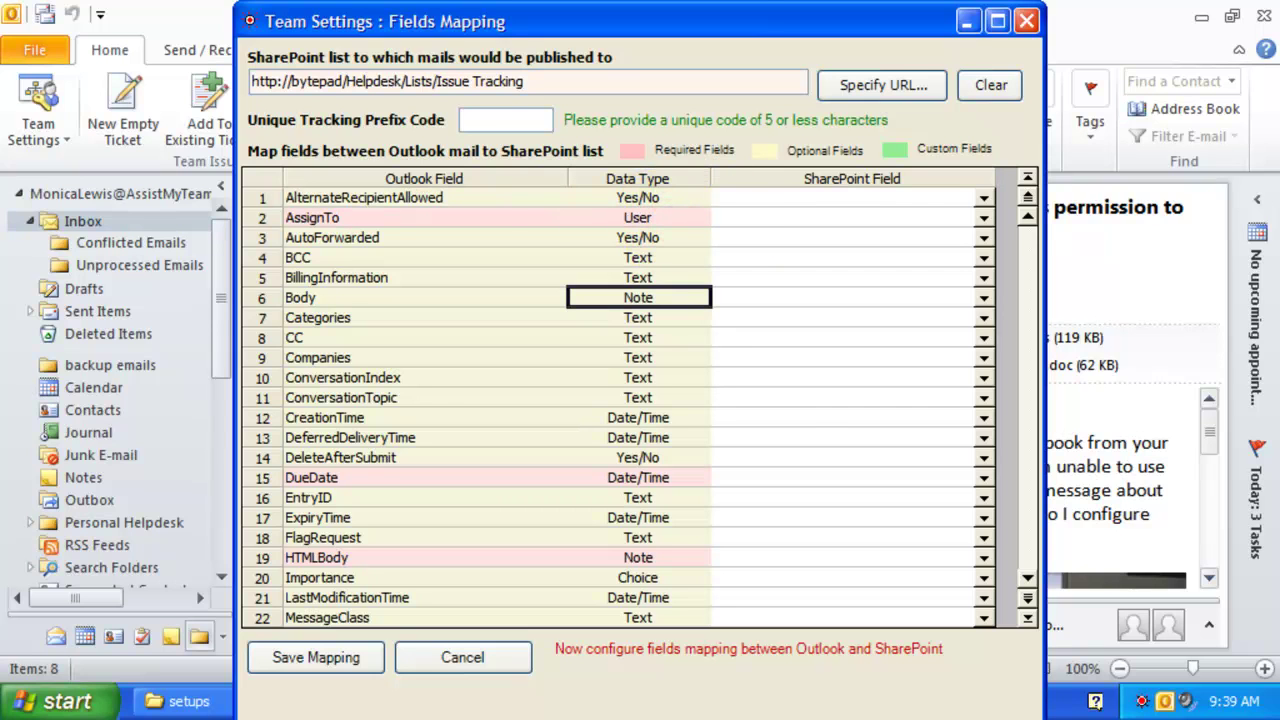
pyautogui.click(449, 188)
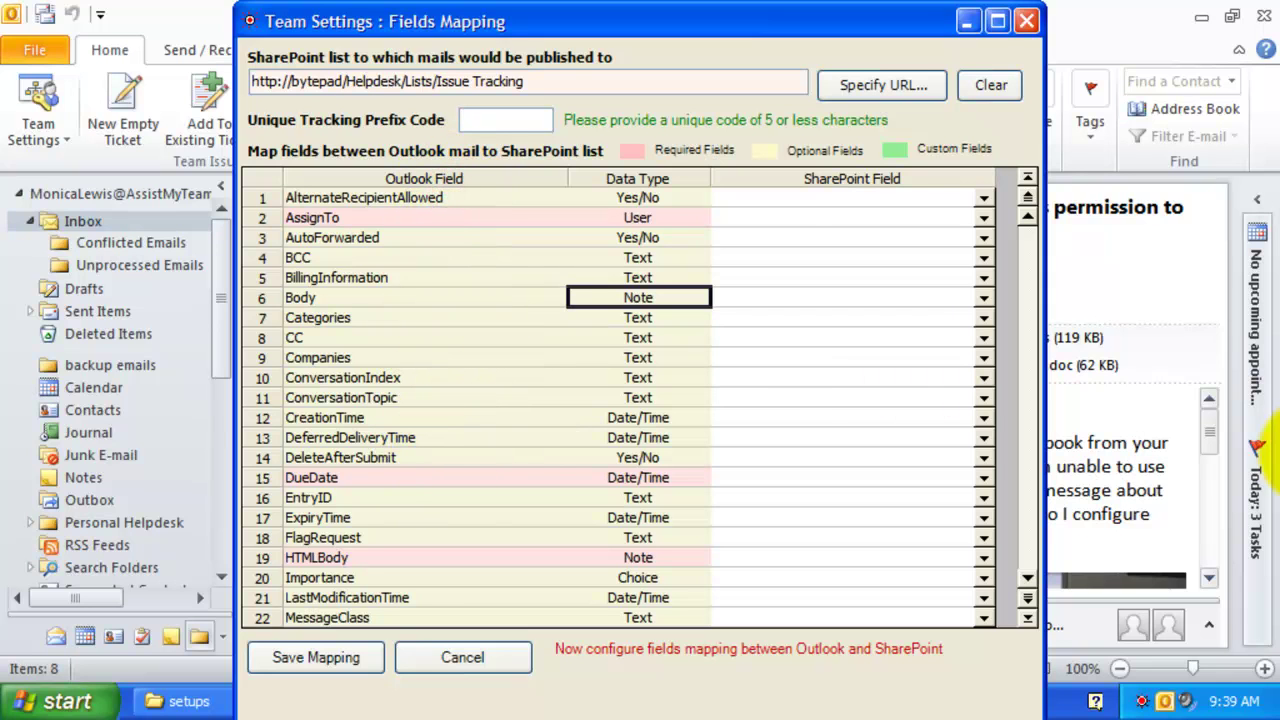
pyautogui.moveTo(640, 197)
pyautogui.mouseDown()
pyautogui.moveTo(660, 545)
pyautogui.moveTo(643, 214)
pyautogui.moveTo(629, 194)
pyautogui.mouseUp()
pyautogui.click(429, 246)
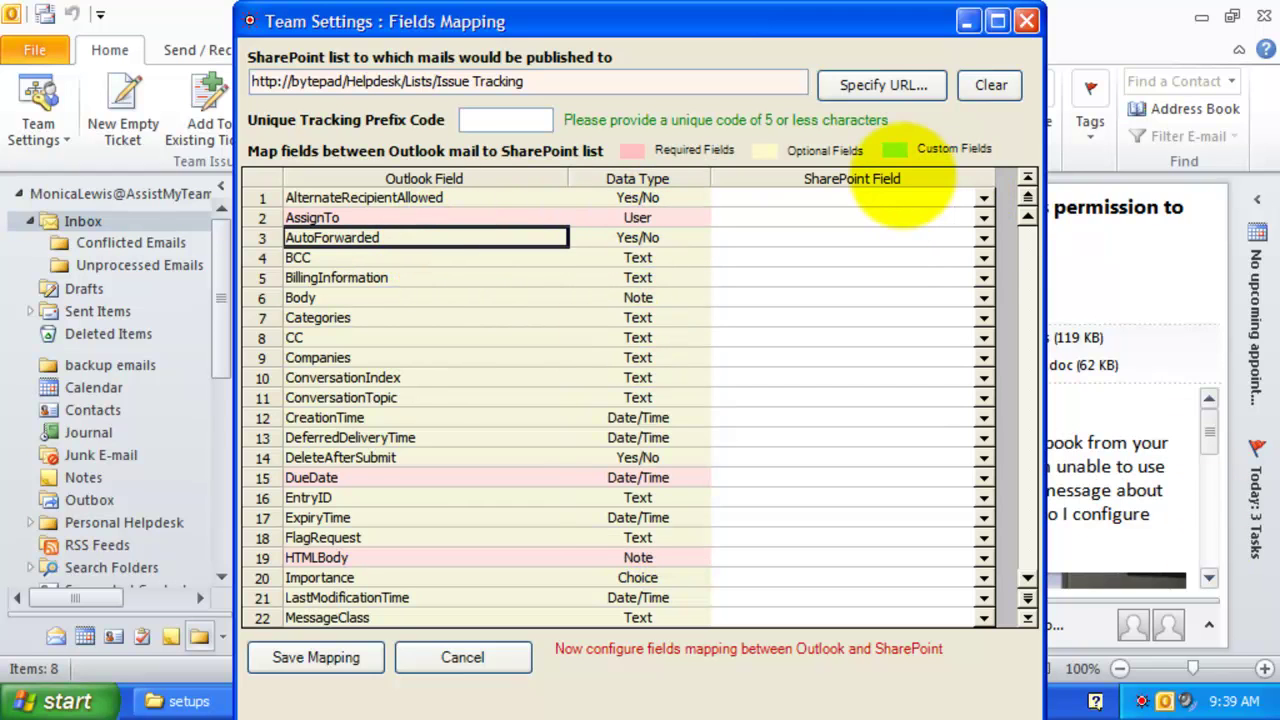
pyautogui.click(893, 201)
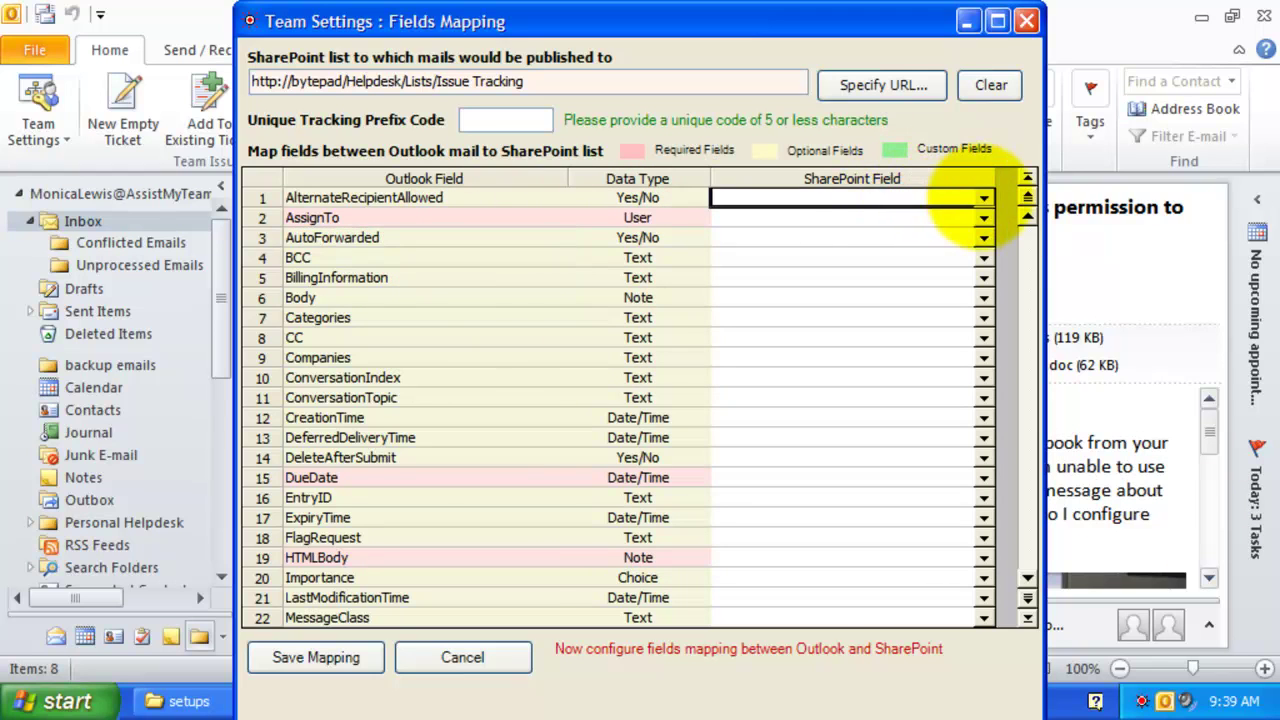
pyautogui.click(984, 197)
pyautogui.click(983, 197)
pyautogui.click(984, 217)
pyautogui.click(984, 217)
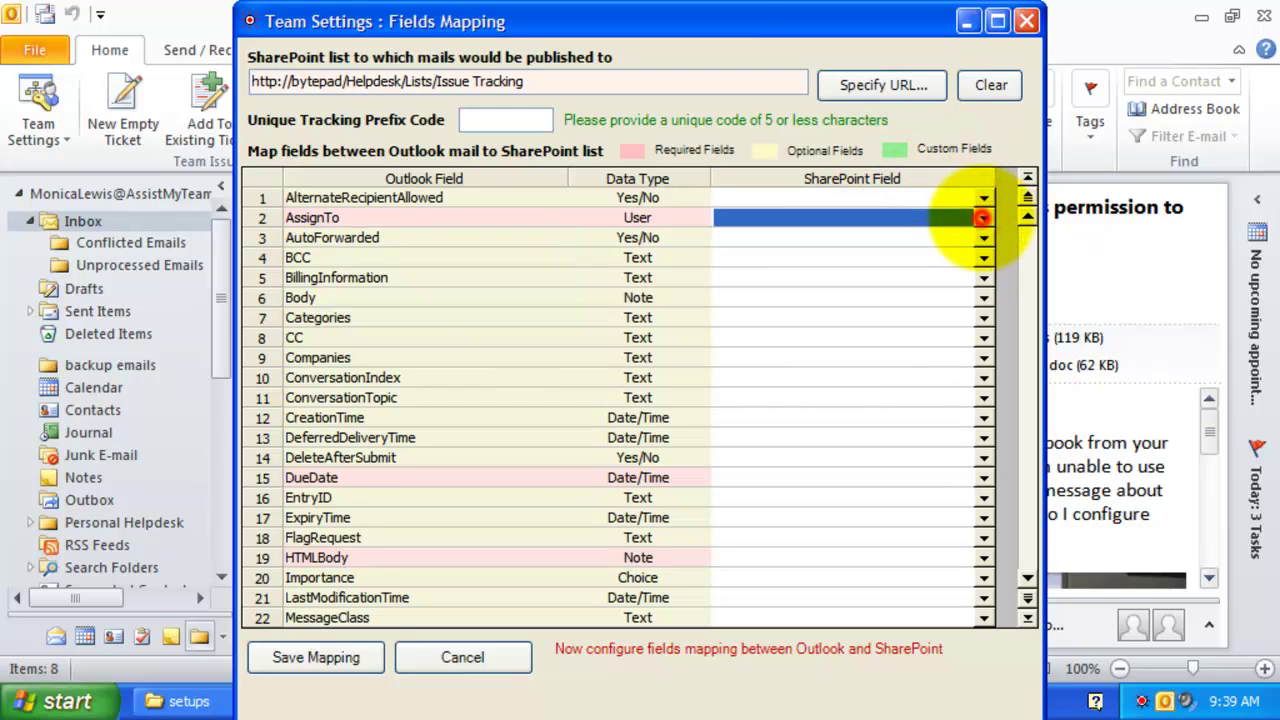
pyautogui.click(984, 257)
pyautogui.moveTo(986, 306)
pyautogui.mouseDown()
pyautogui.moveTo(988, 344)
pyautogui.moveTo(988, 288)
pyautogui.mouseUp()
pyautogui.click(985, 257)
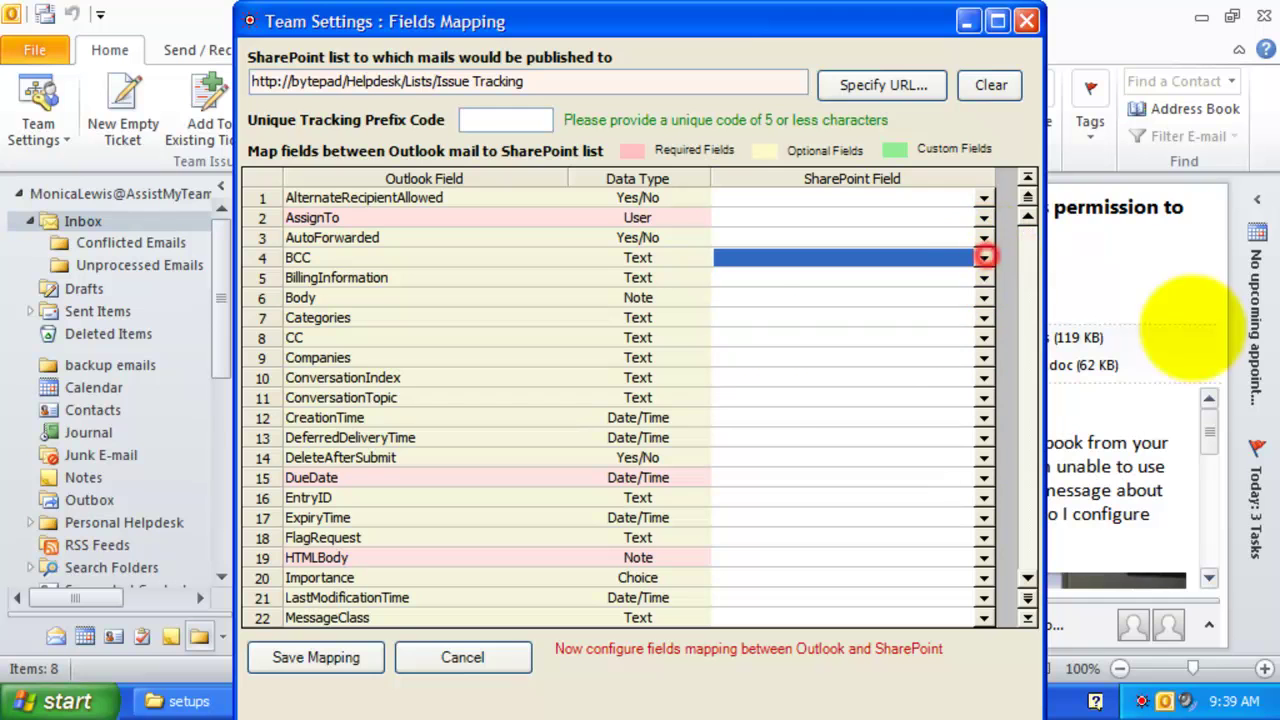
# Map the required Outlook fields AssignTo to Assigned To and DueDate to Due Date.
pyautogui.click(985, 217)
pyautogui.click(843, 254)
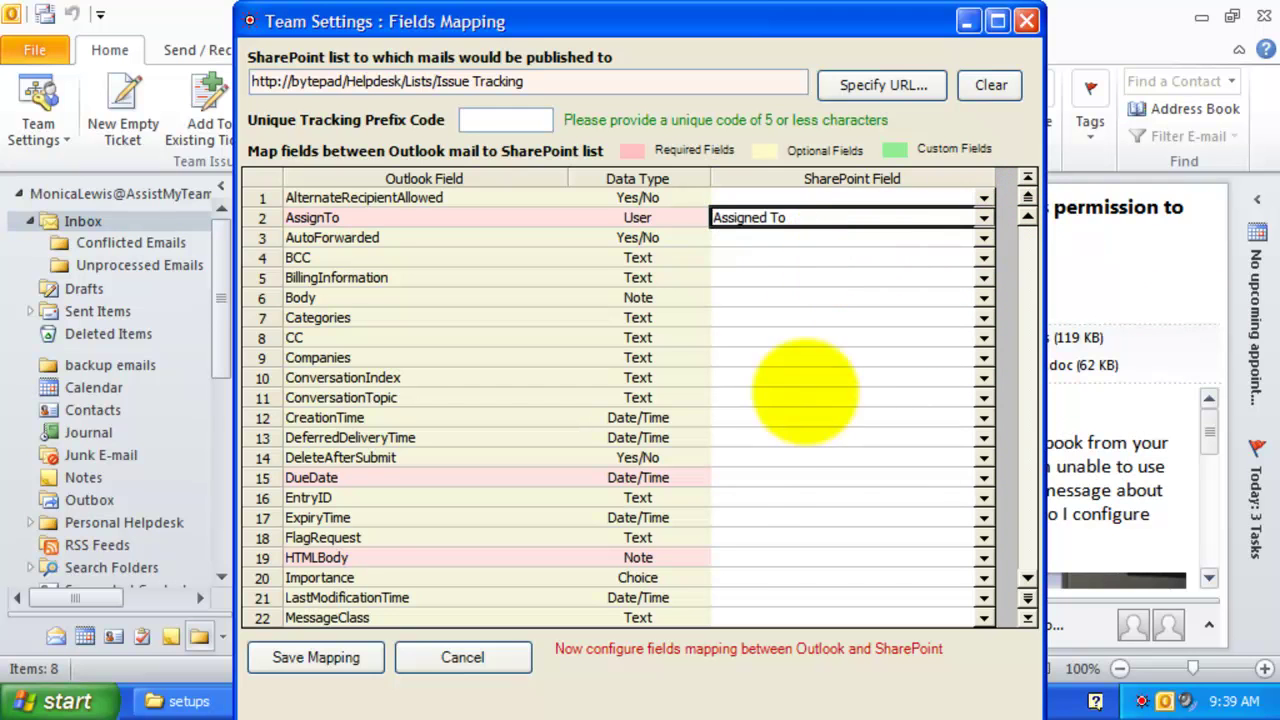
pyautogui.click(686, 477)
pyautogui.click(984, 477)
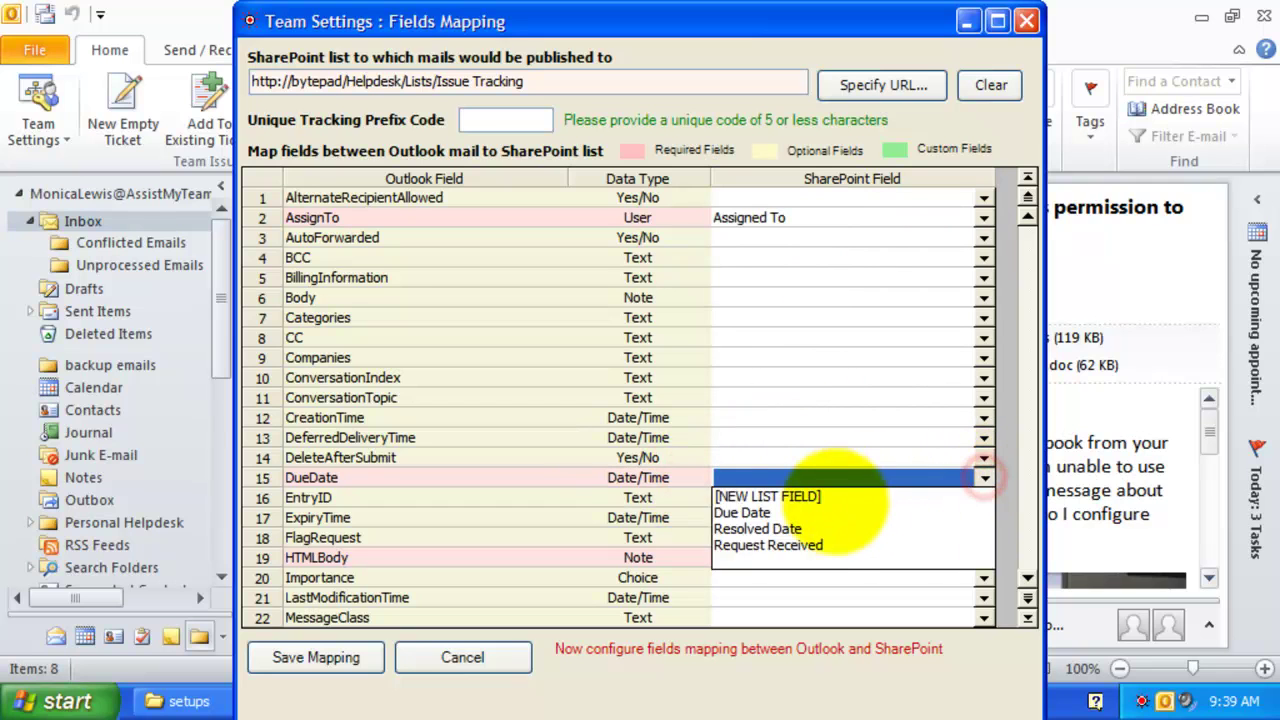
pyautogui.click(834, 509)
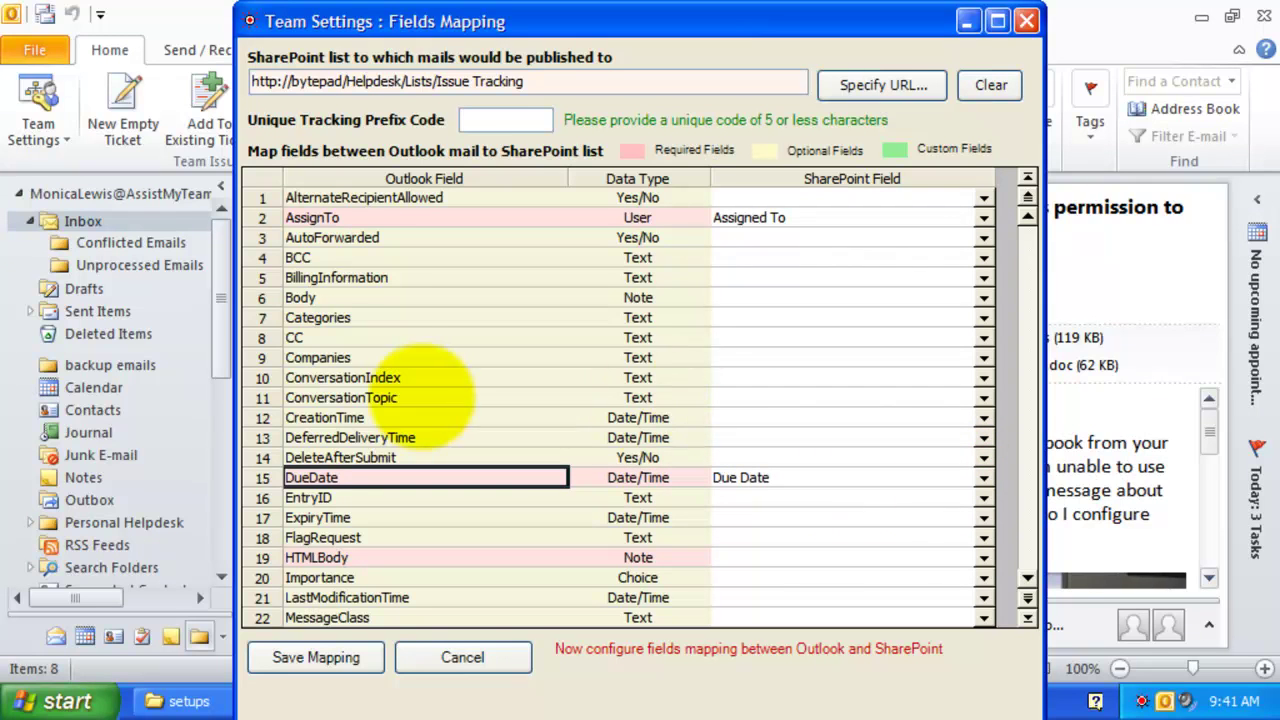
# Map the Outlook Companies field to a new SharePoint list field named Companies.
pyautogui.click(423, 358)
pyautogui.click(984, 357)
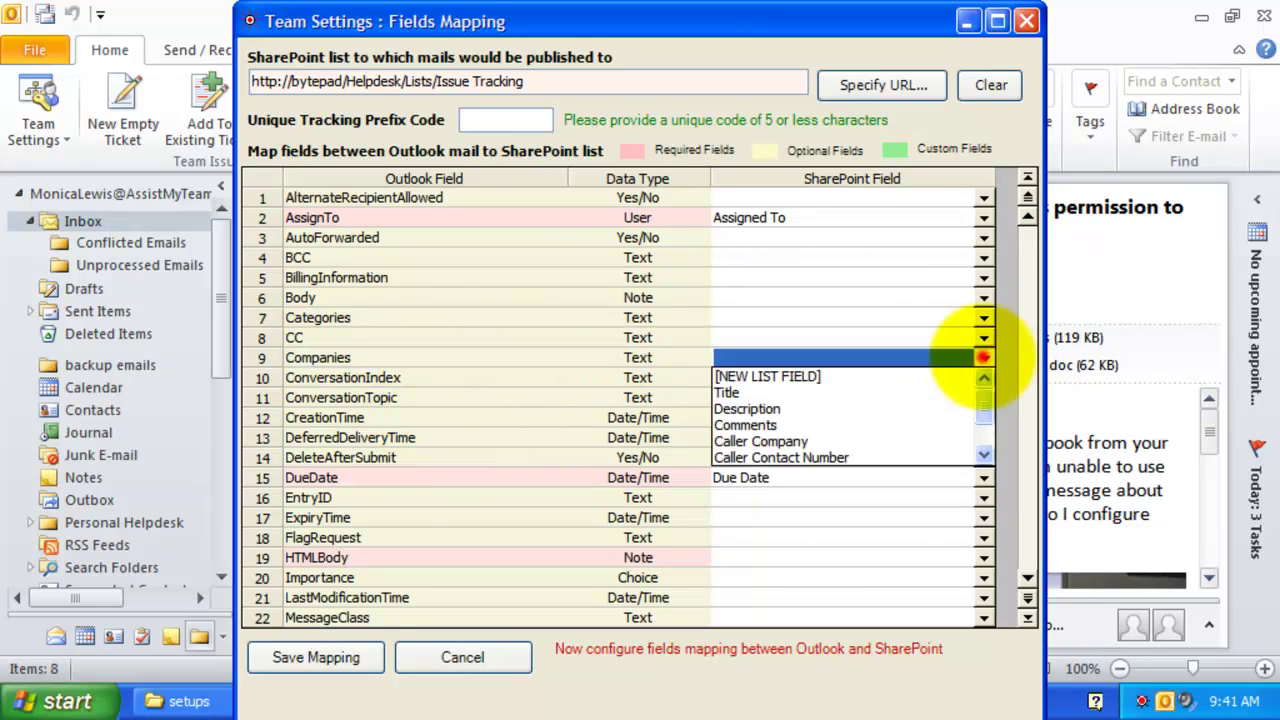
pyautogui.moveTo(984, 395)
pyautogui.mouseDown()
pyautogui.moveTo(985, 412)
pyautogui.moveTo(982, 390)
pyautogui.mouseUp()
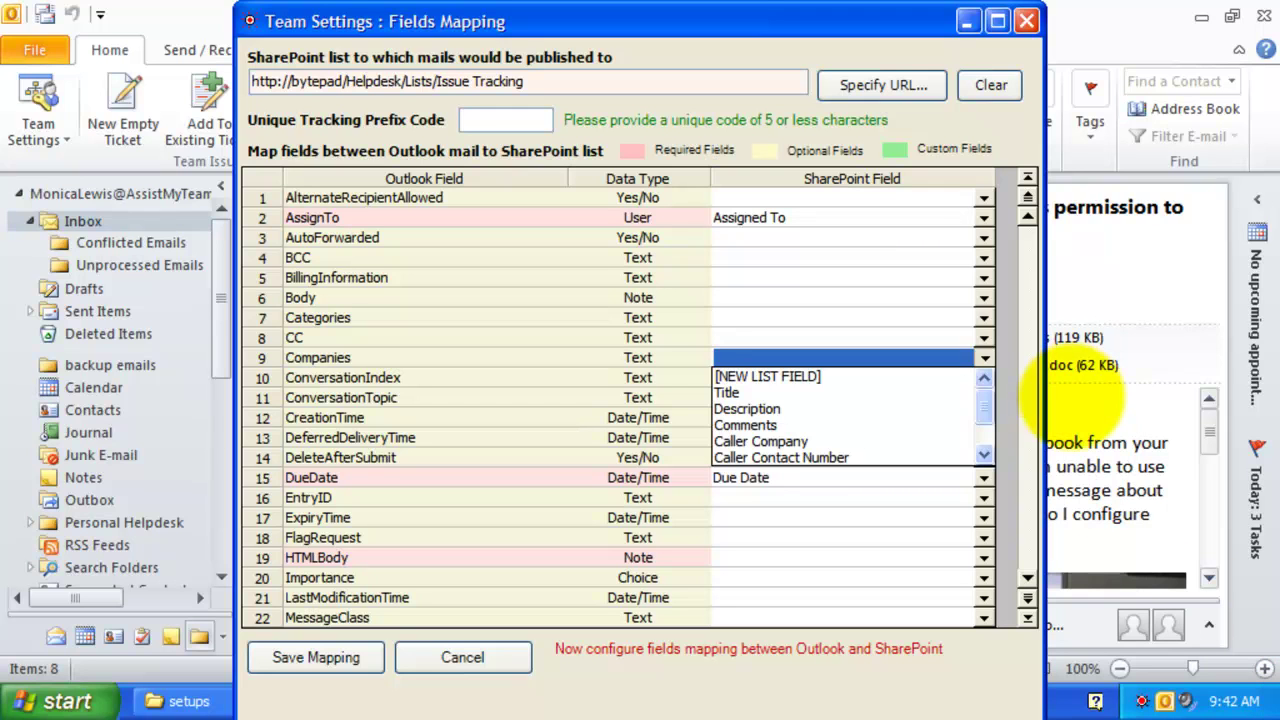
pyautogui.click(790, 376)
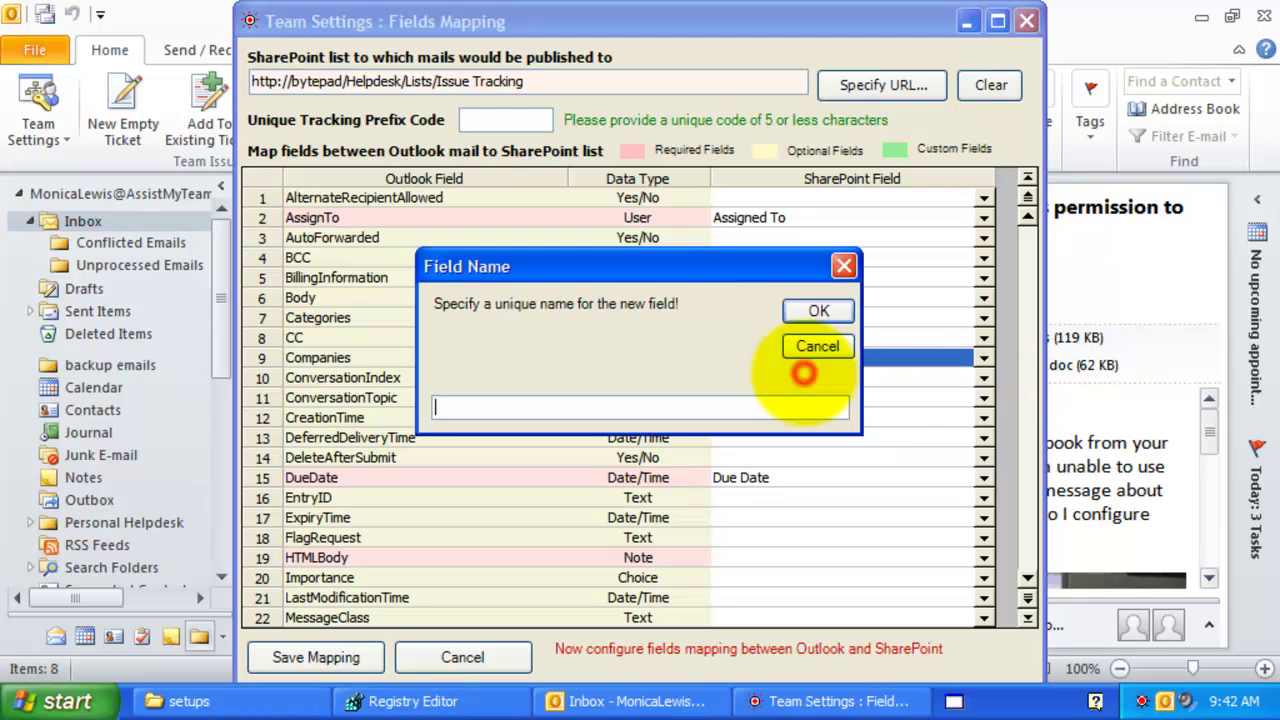
pyautogui.write('ompanies')
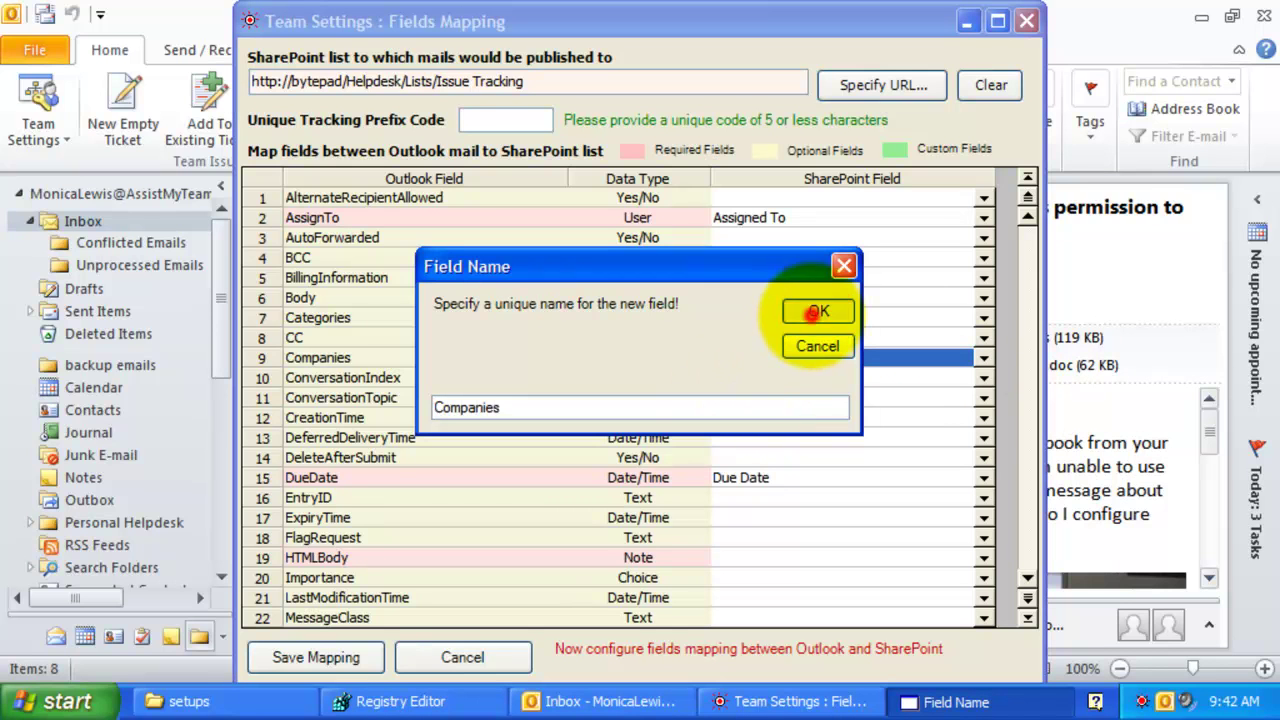
pyautogui.click(814, 311)
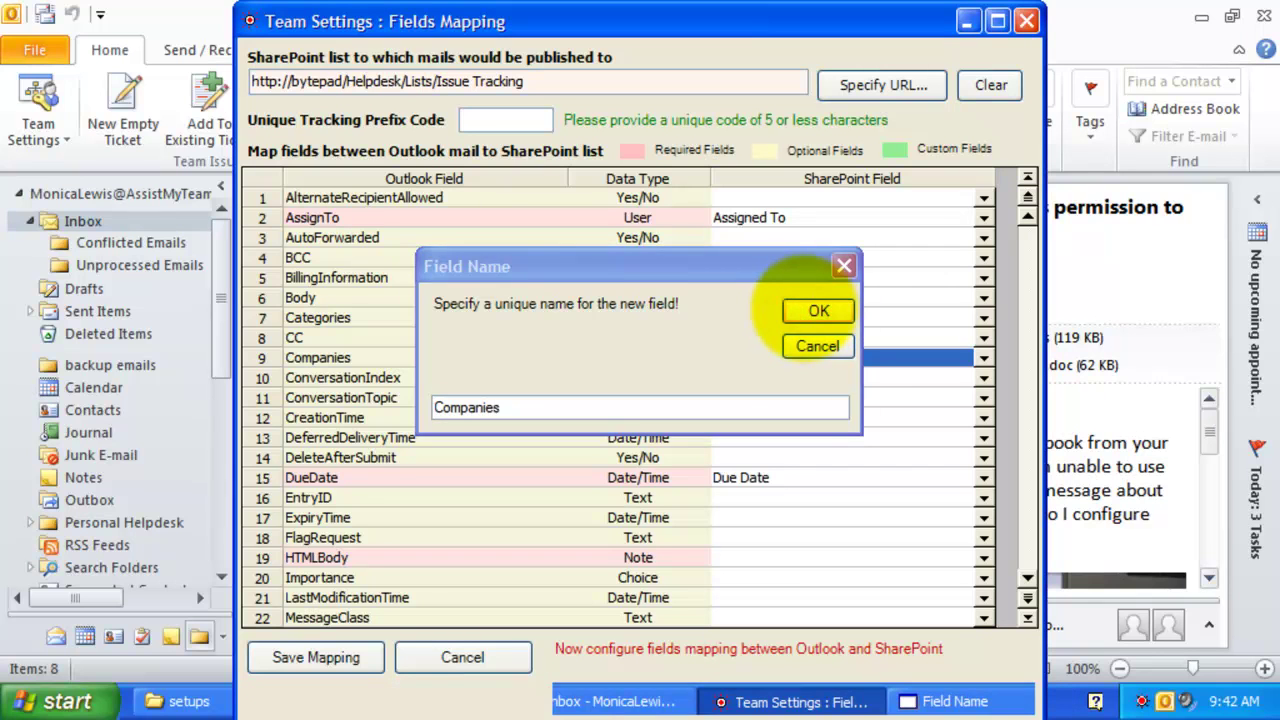
pyautogui.click(510, 361)
pyautogui.click(543, 358)
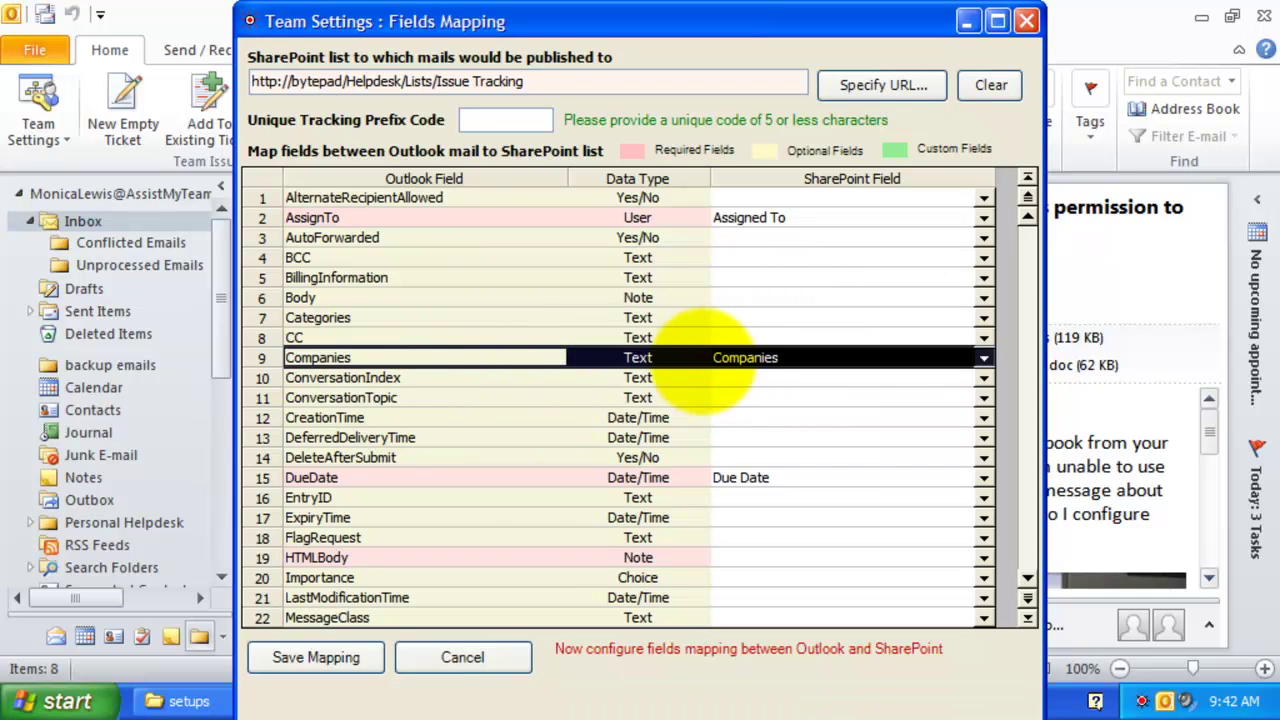
# Map the Outlook CC field to a new SharePoint list field named CC.
pyautogui.click(443, 334)
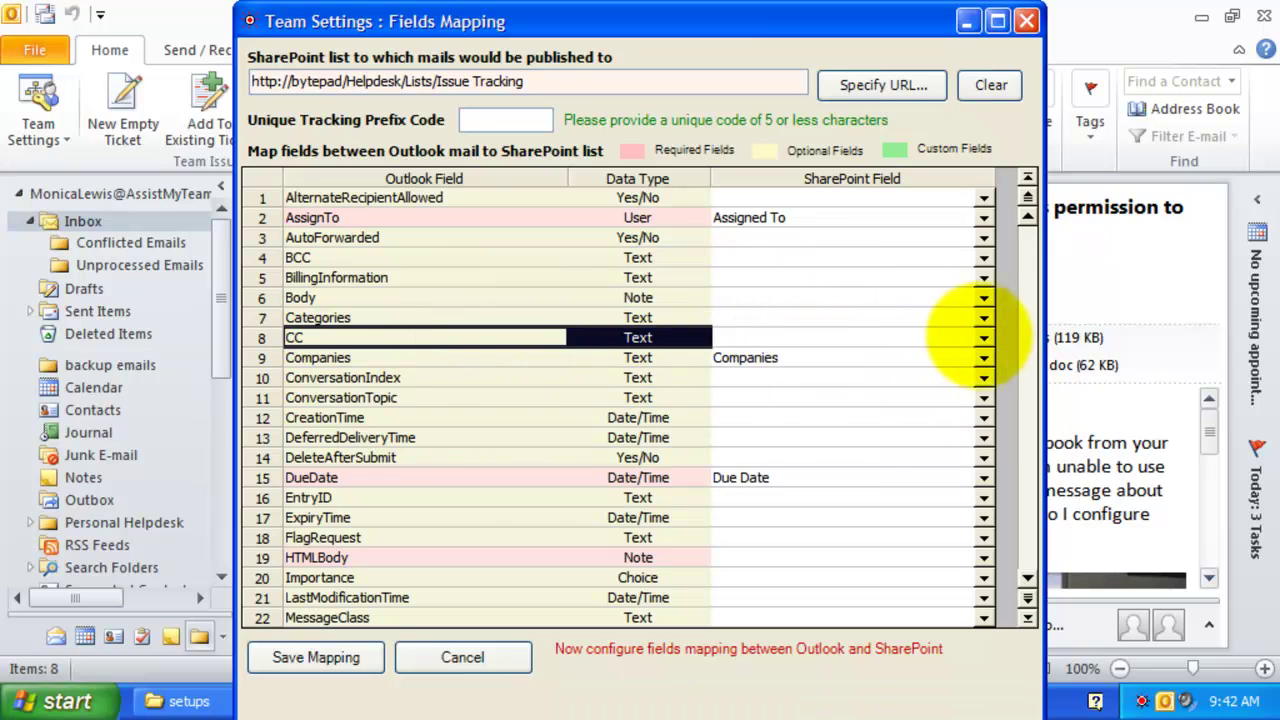
pyautogui.click(984, 337)
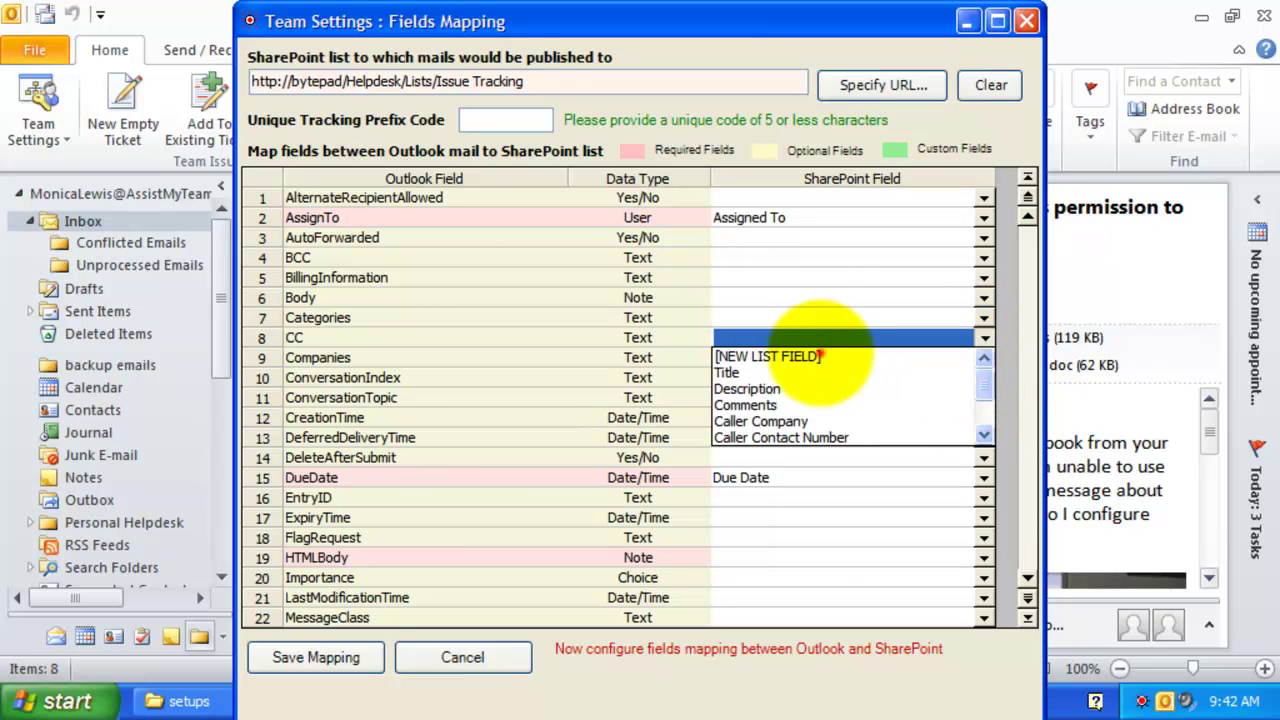
pyautogui.click(795, 355)
pyautogui.write('CC')
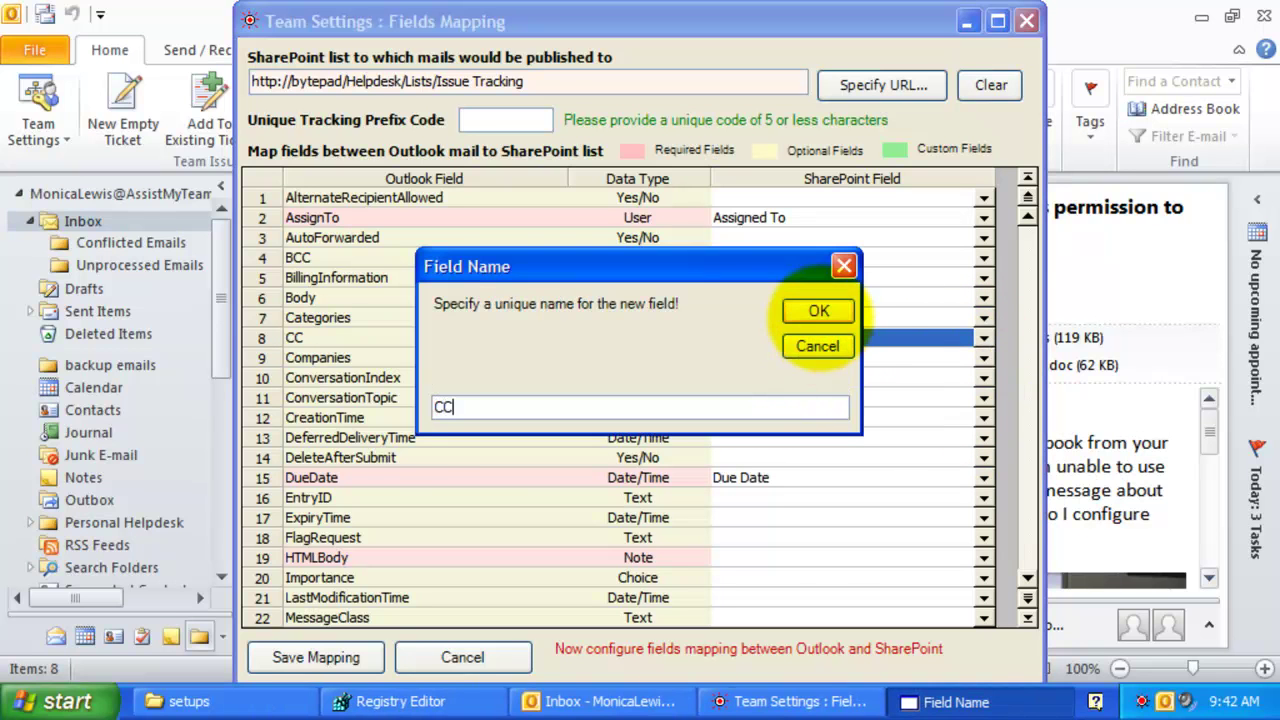
pyautogui.click(818, 311)
# Map the Outlook CreationTime field to a new SharePoint list field named Creation Time.
pyautogui.click(588, 421)
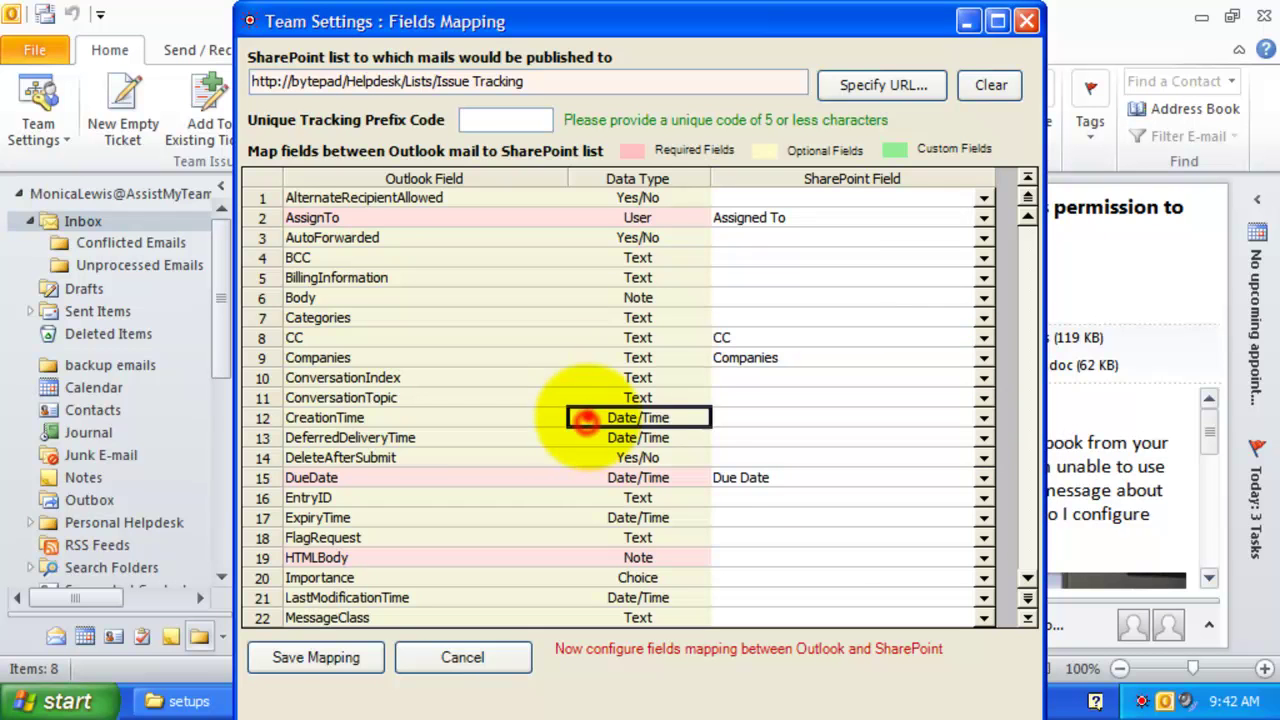
pyautogui.click(984, 417)
pyautogui.click(848, 437)
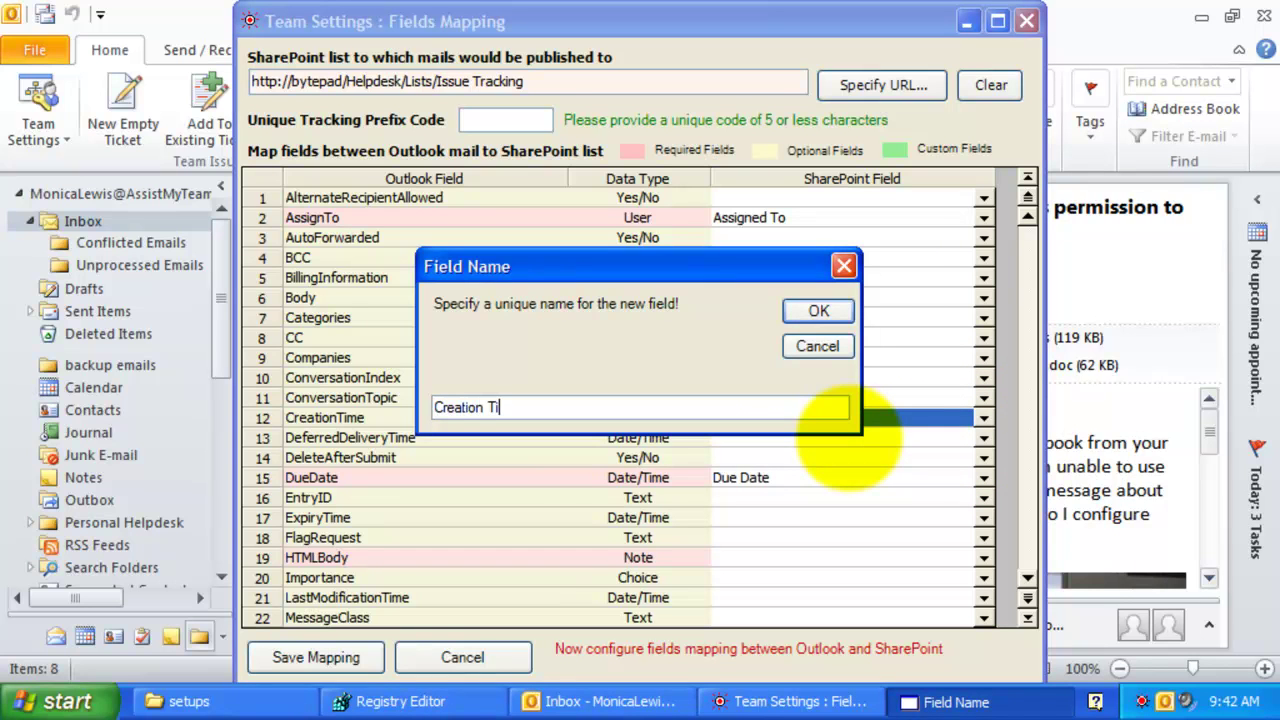
pyautogui.press('Return')
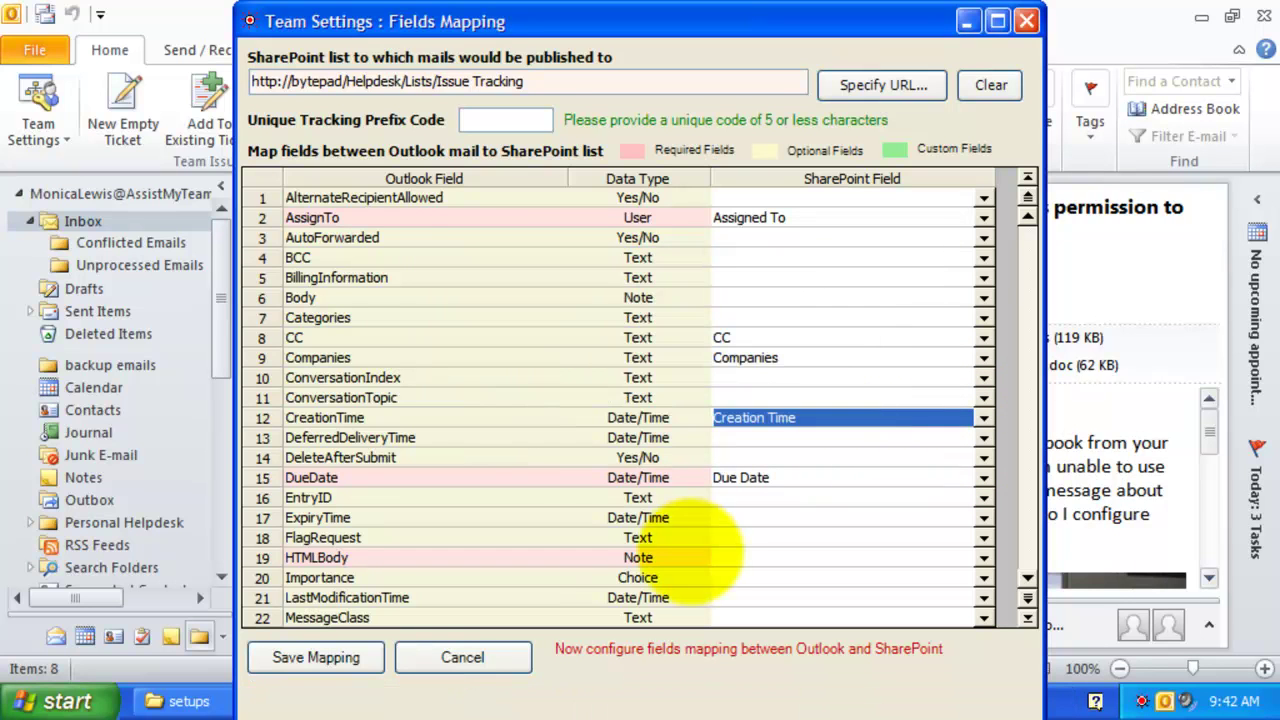
# Map the required Outlook field HTMLBody to the SharePoint Description field.
pyautogui.click(682, 551)
pyautogui.click(984, 557)
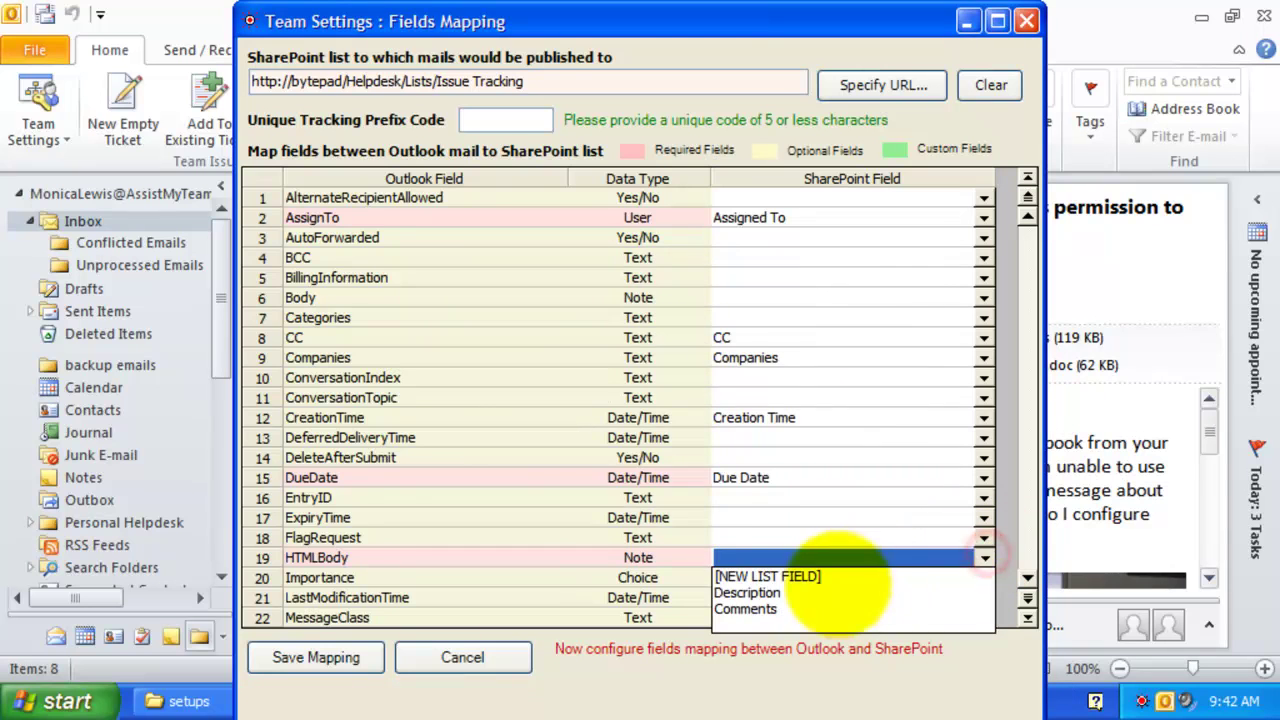
pyautogui.click(831, 594)
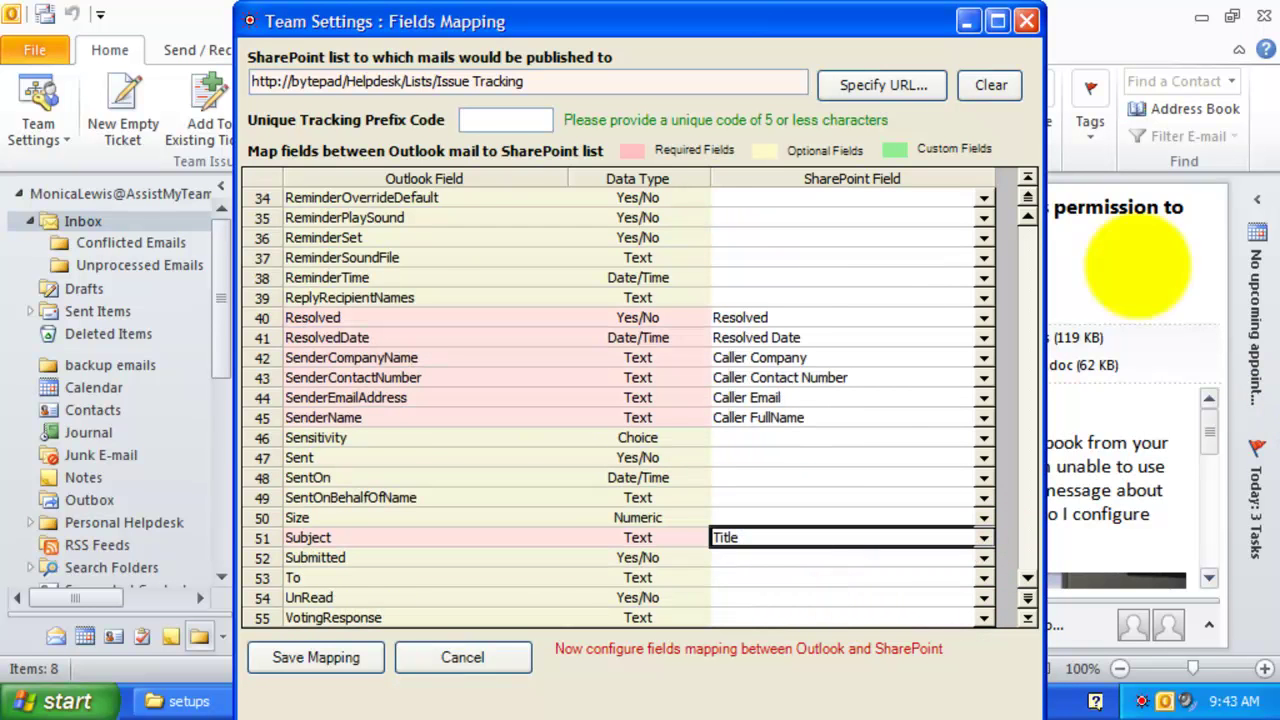
# Set the unique tracking prefix code to CMA, save the field mapping and exit the ticket list settings.
pyautogui.click(592, 377)
pyautogui.scroll(3, 593, 378)
pyautogui.scroll(4, 592, 377)
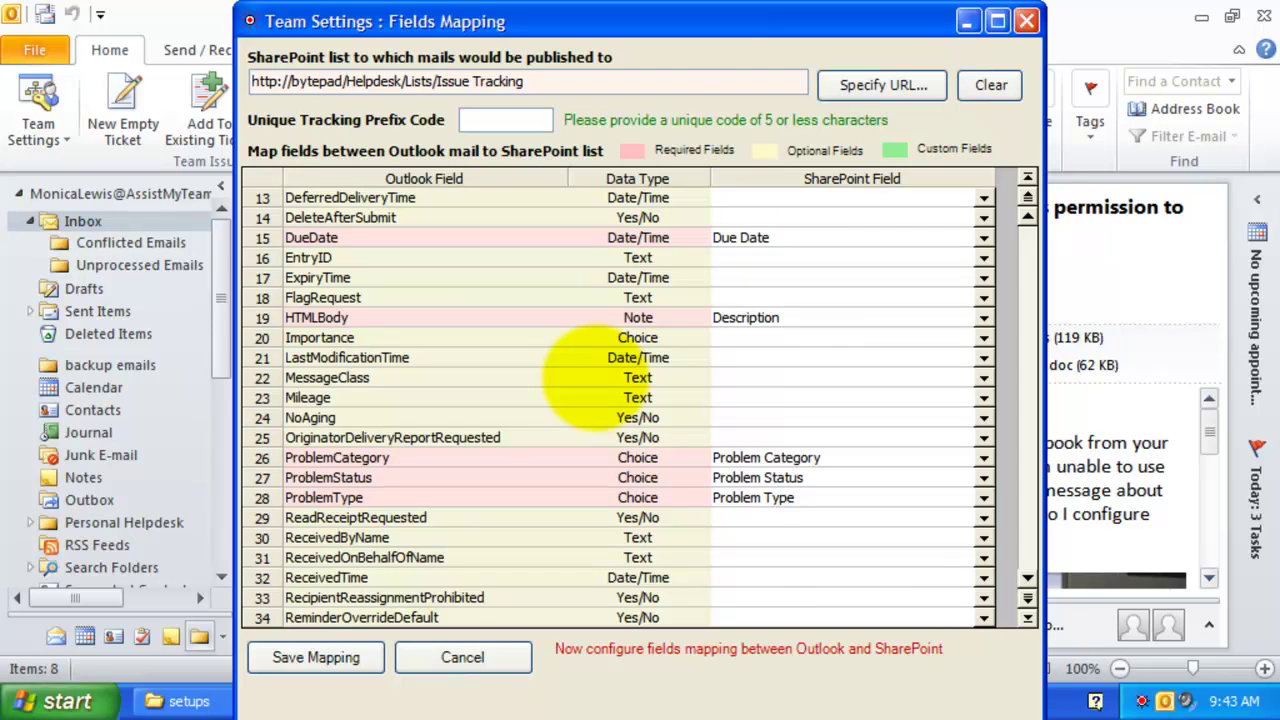
pyautogui.click(517, 126)
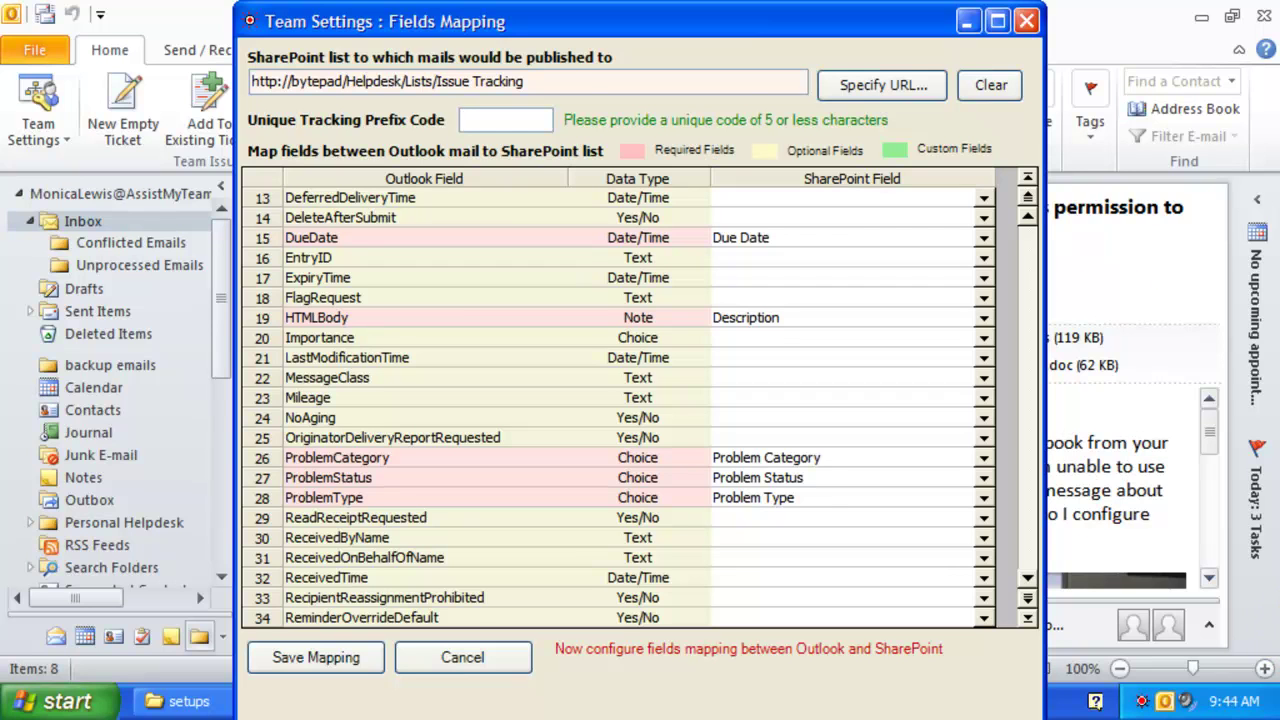
pyautogui.click(519, 121)
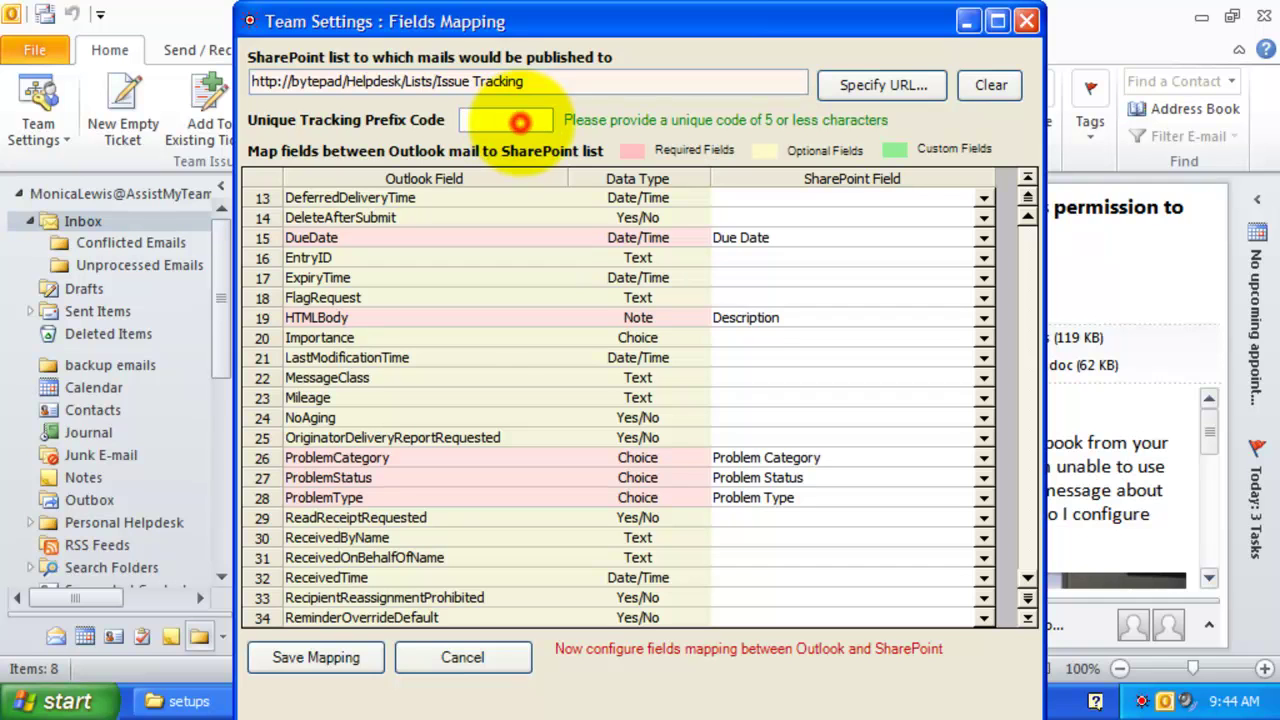
pyautogui.write('CMA')
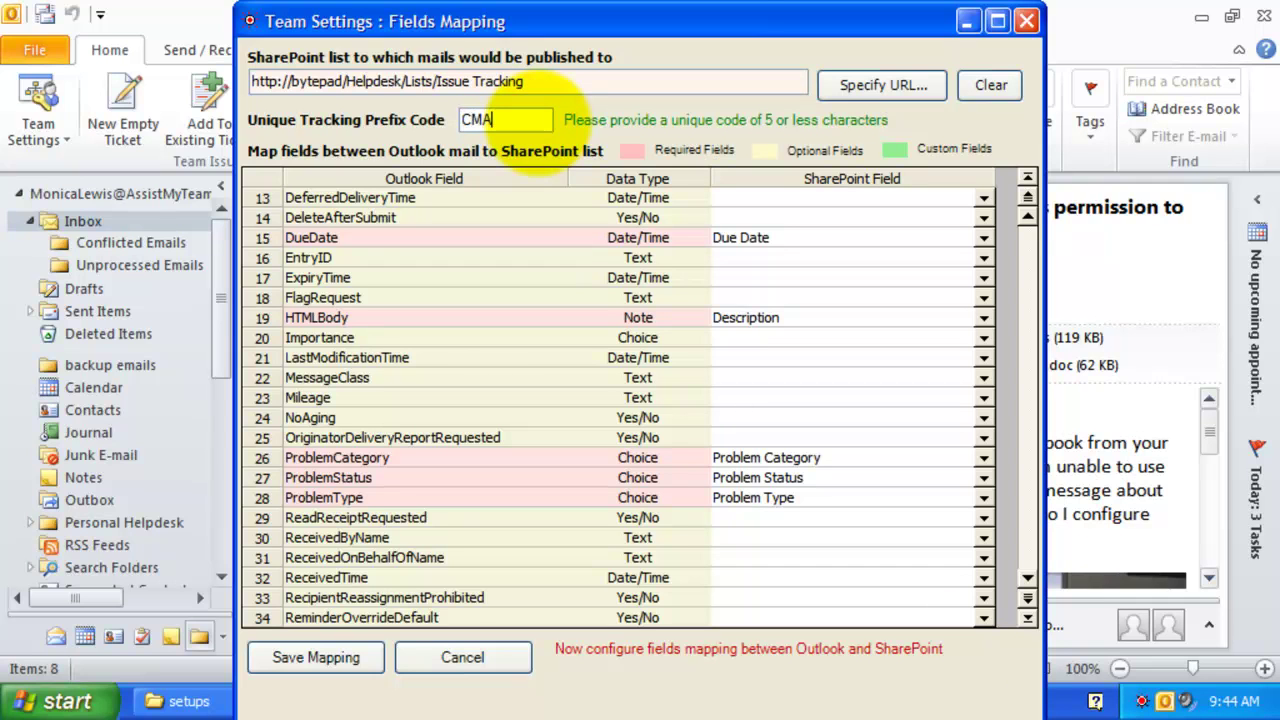
pyautogui.click(318, 658)
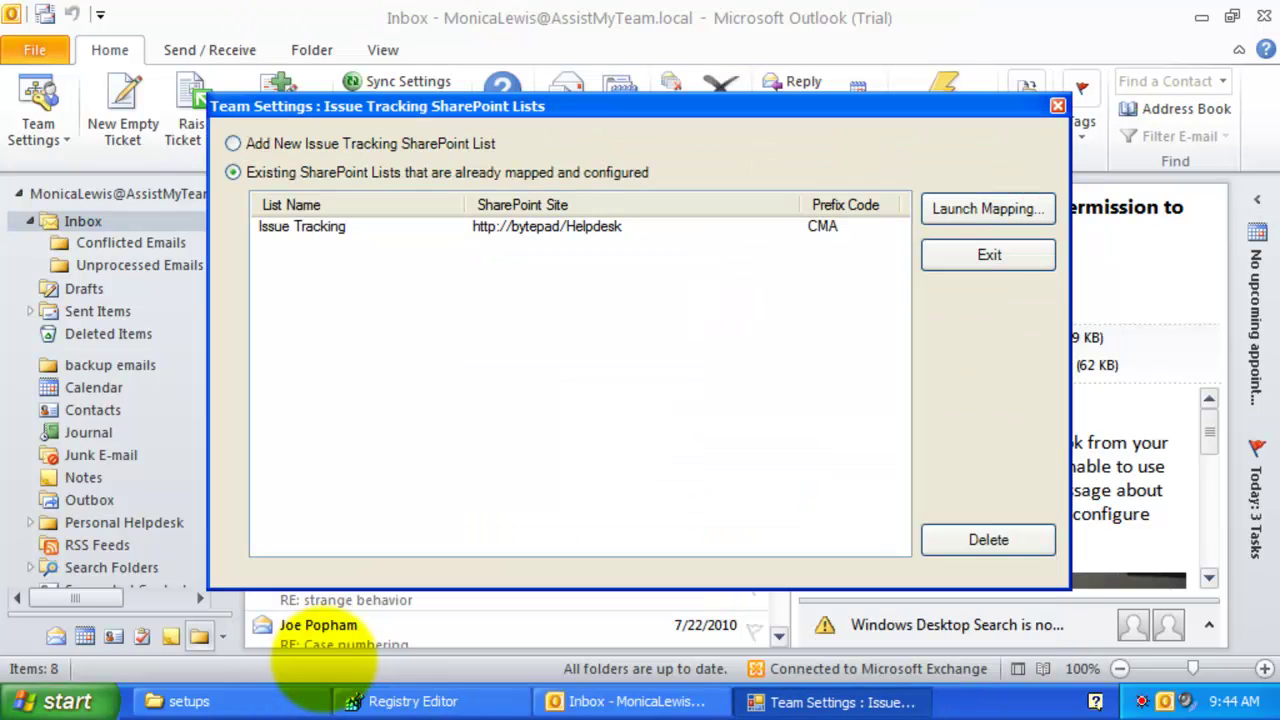
pyautogui.click(990, 253)
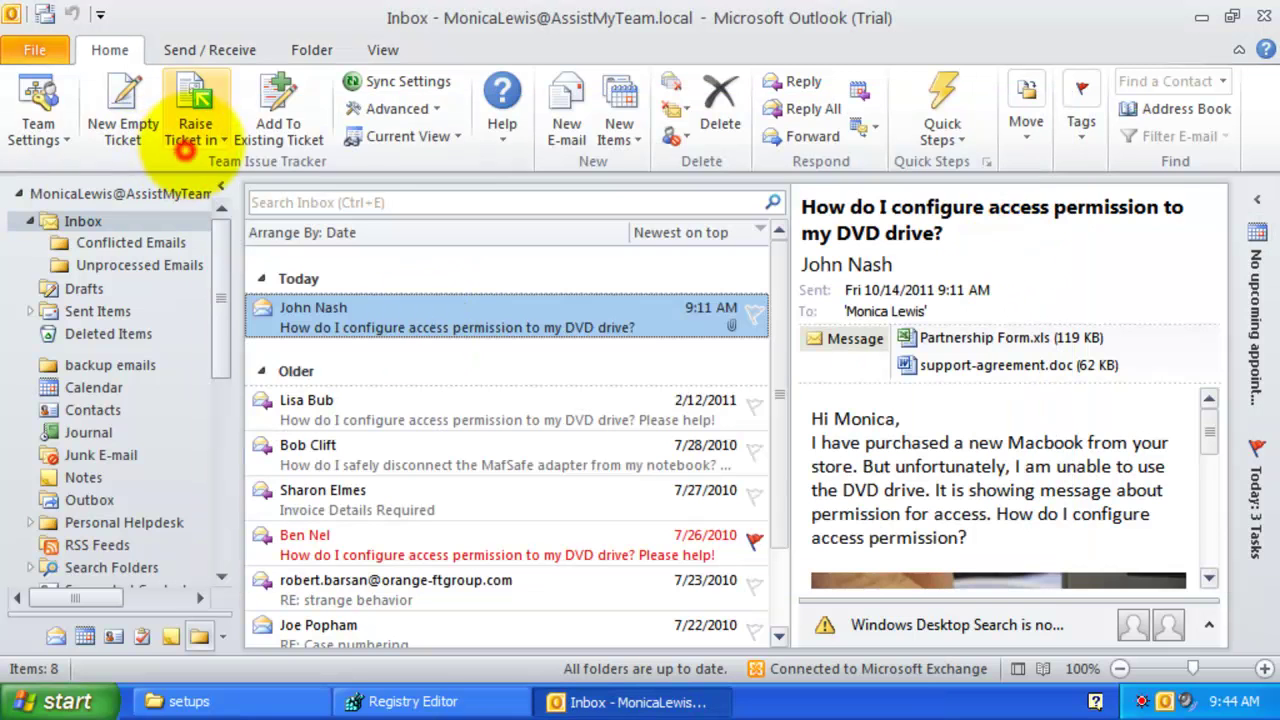
# Check which SharePoint lists are offered for raising a ticket from the selected email.
pyautogui.click(190, 140)
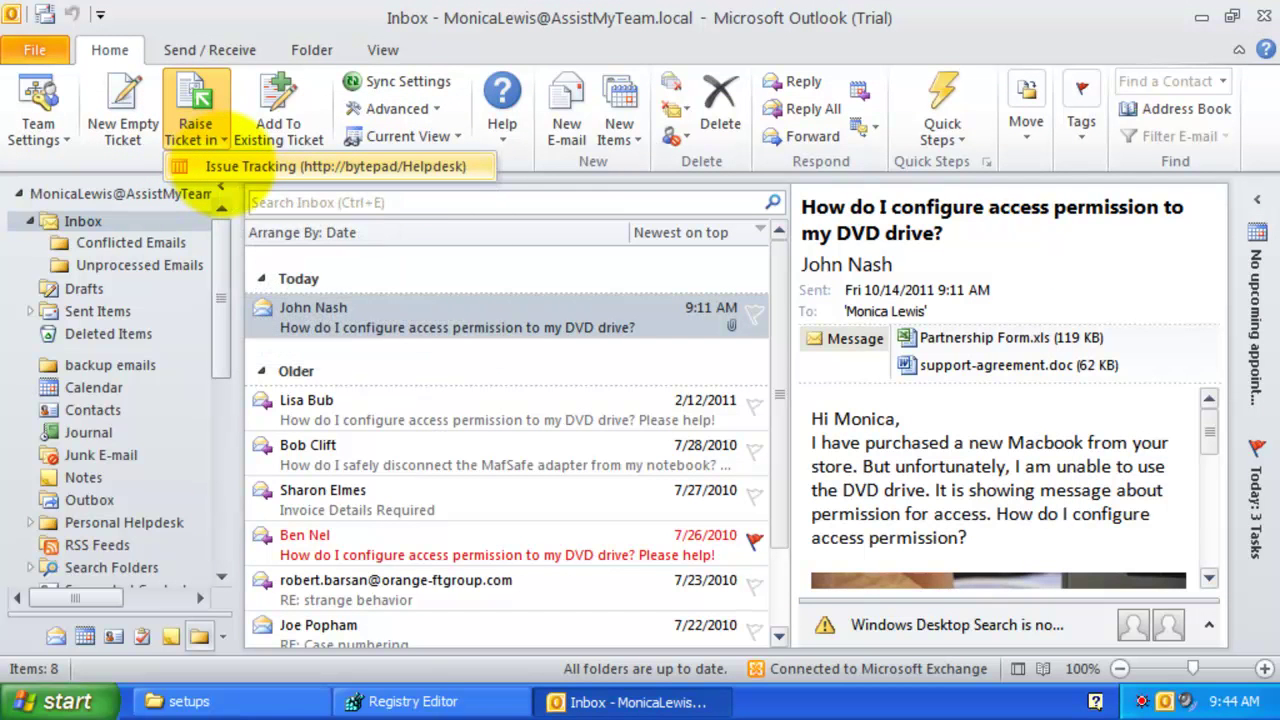
pyautogui.click(256, 169)
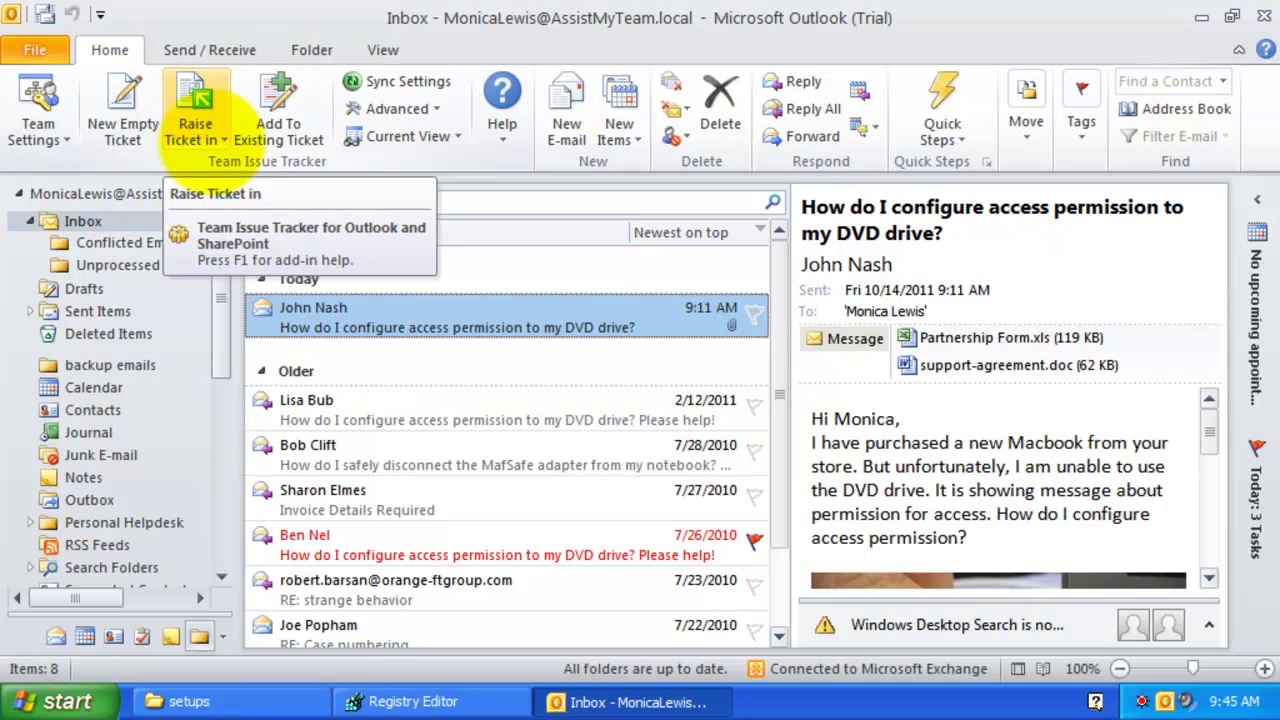
pyautogui.click(190, 140)
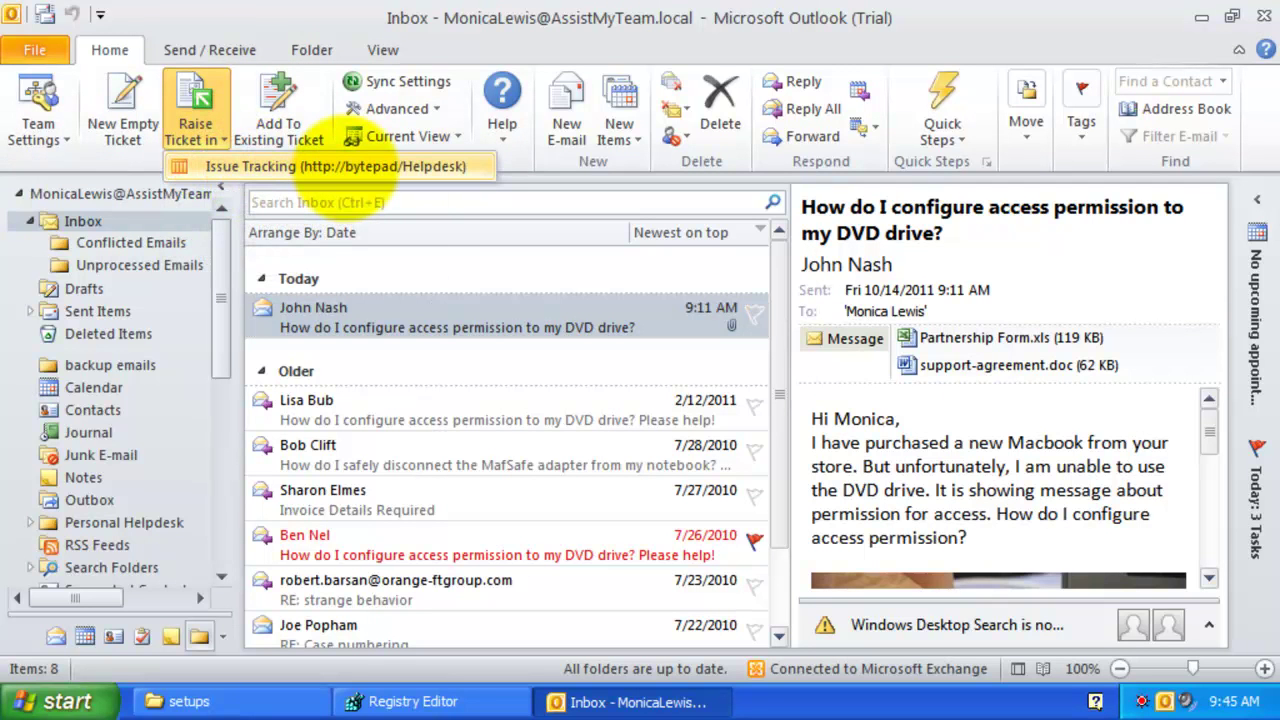
pyautogui.click(320, 166)
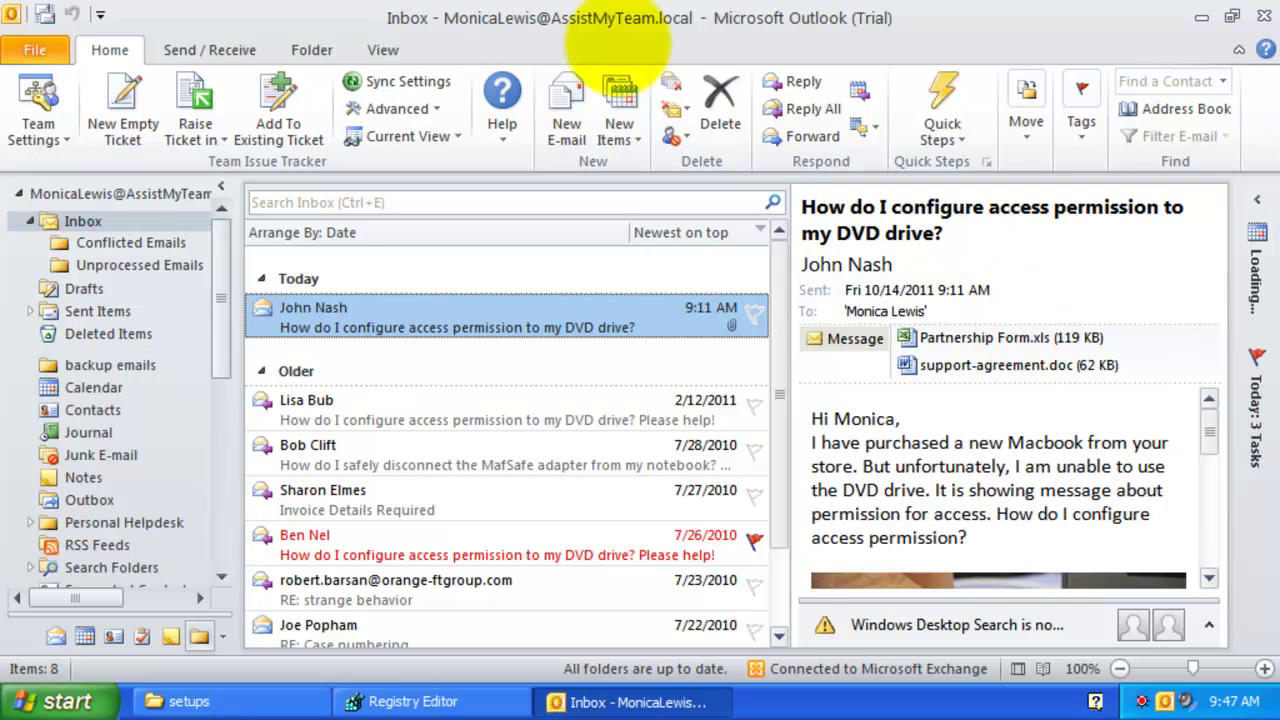
# Open the SharePoint ticket lists configuration and examine the sites and prefix codes of the mapped lists.
pyautogui.click(310, 17)
pyautogui.click(40, 125)
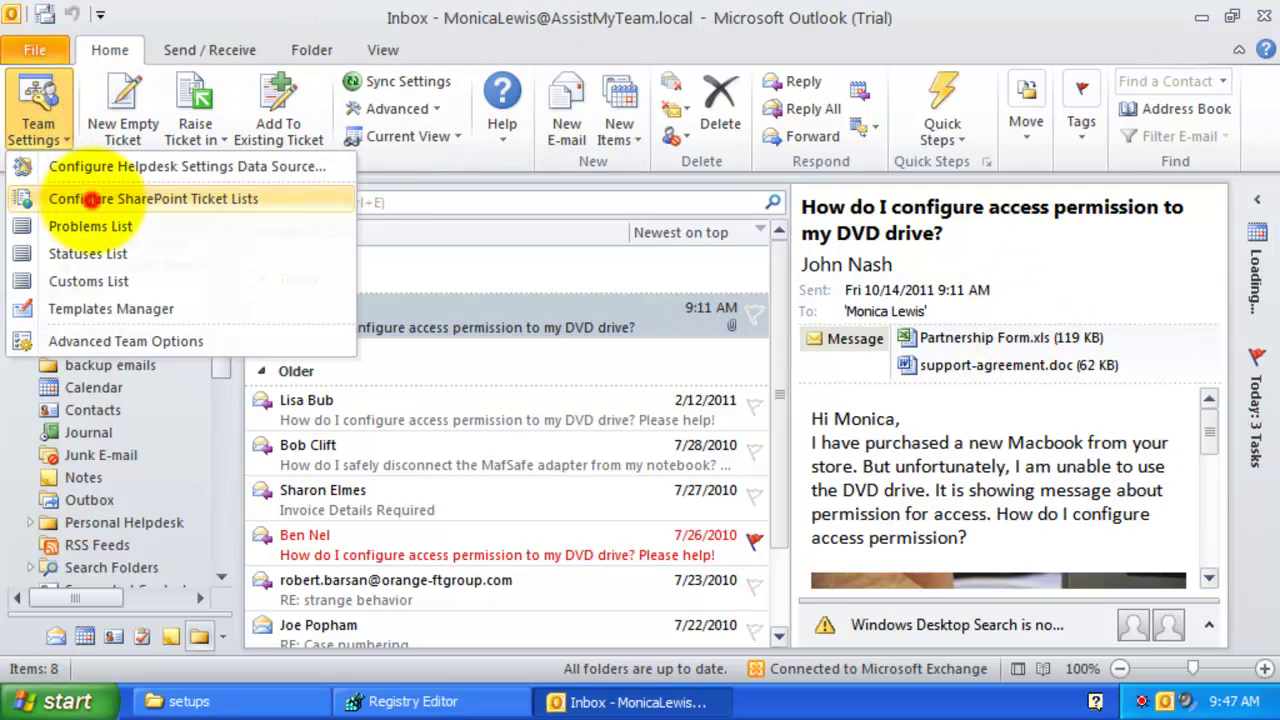
pyautogui.click(97, 192)
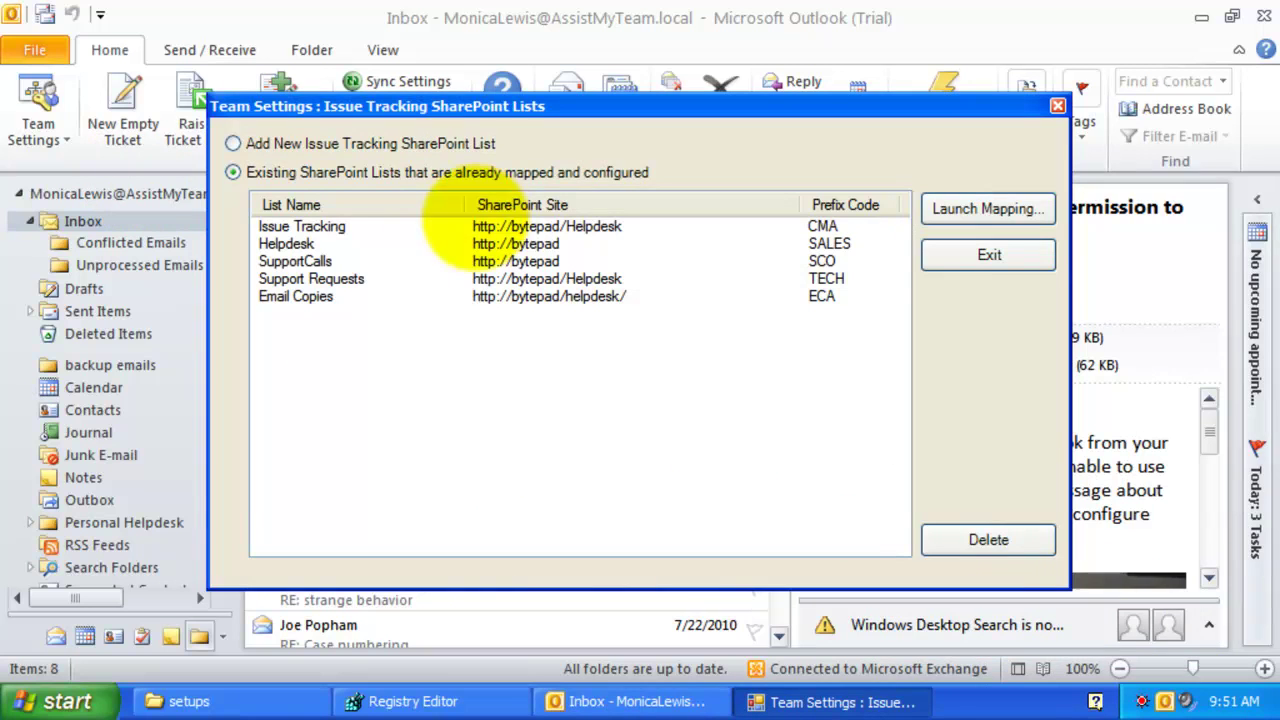
pyautogui.click(420, 262)
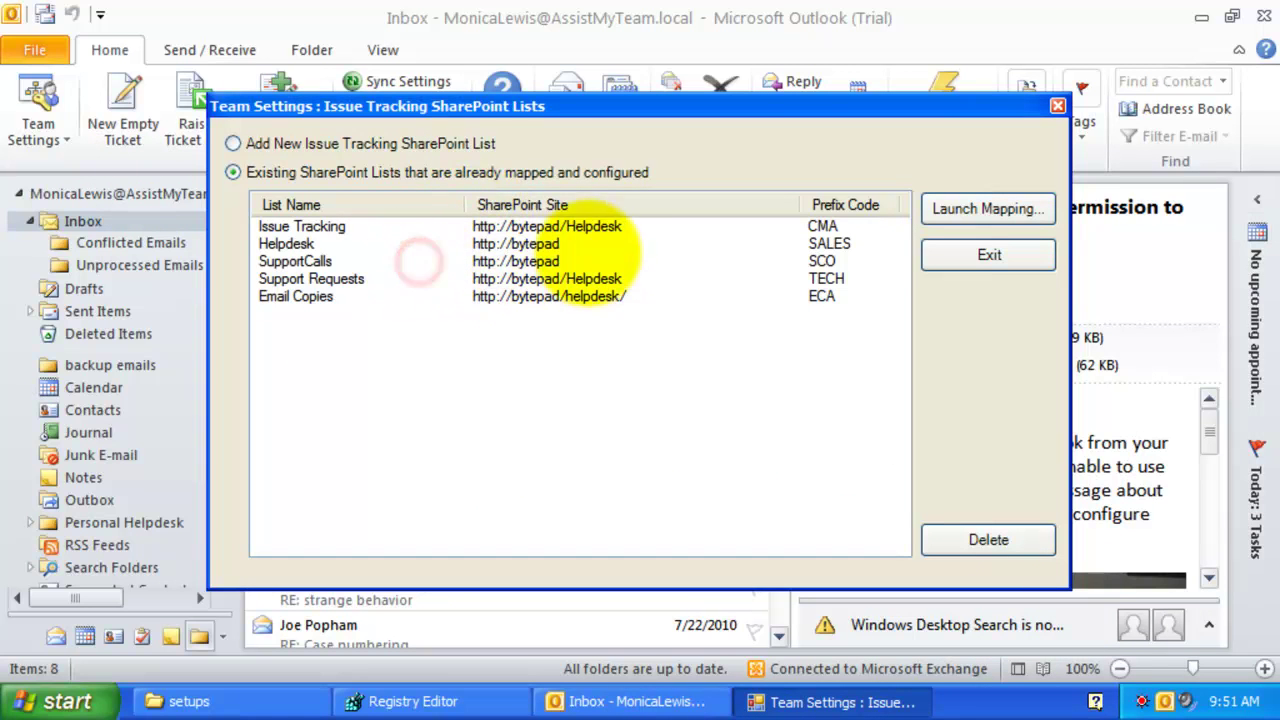
pyautogui.click(318, 244)
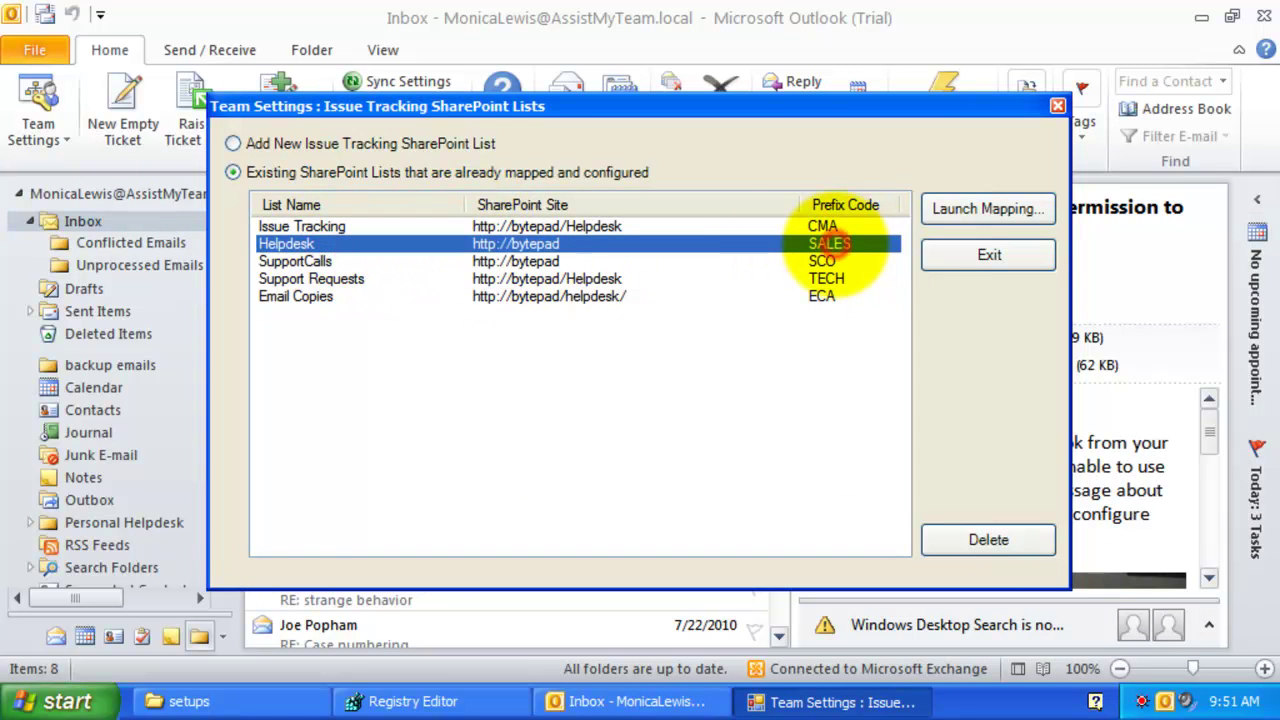
pyautogui.click(823, 284)
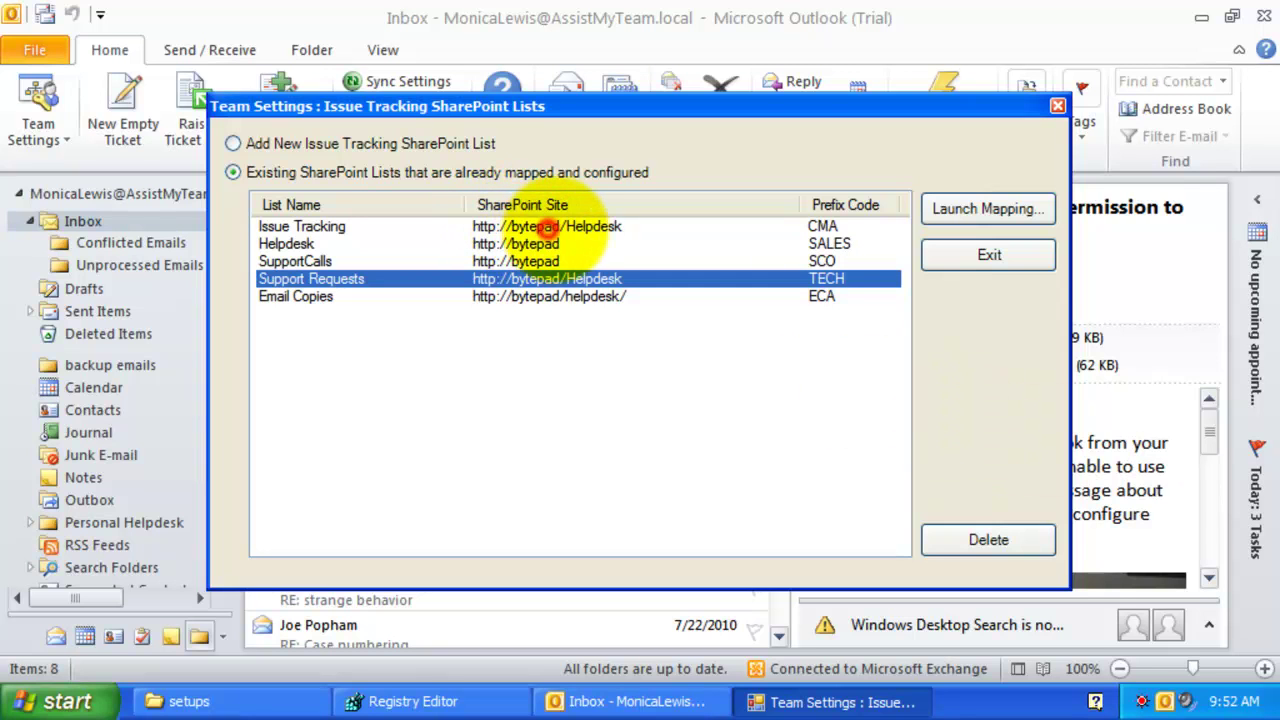
# Review the Issue Tracking list's complete field mapping, including custom fields, and save it before exiting the ticket list settings.
pyautogui.click(550, 227)
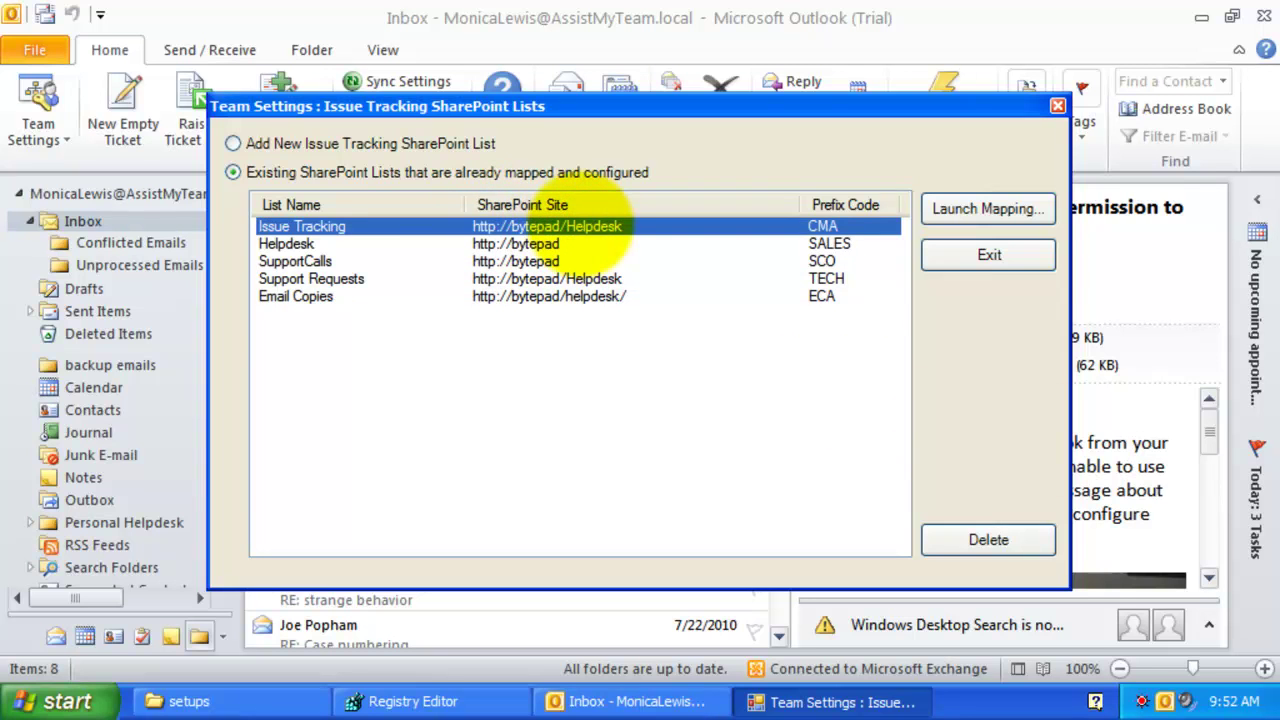
pyautogui.click(965, 206)
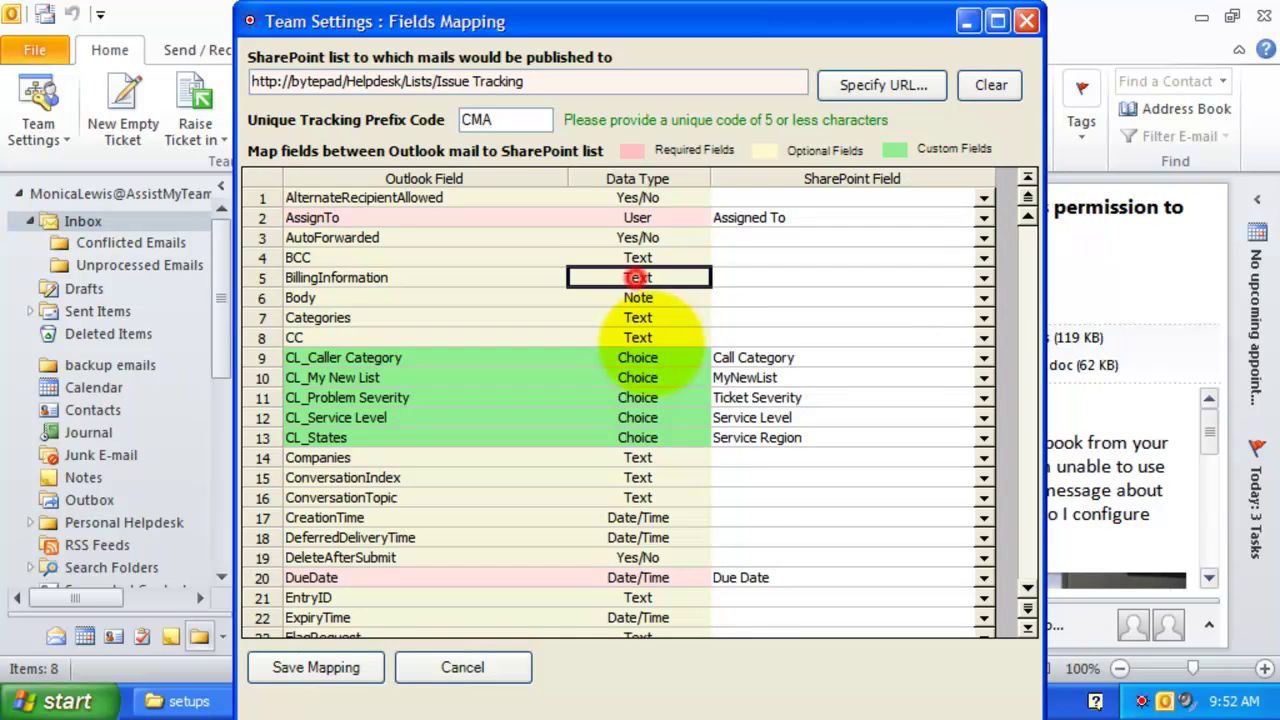
pyautogui.scroll(-10, 640, 310)
pyautogui.click(638, 437)
pyautogui.scroll(-2, 680, 445)
pyautogui.click(630, 477)
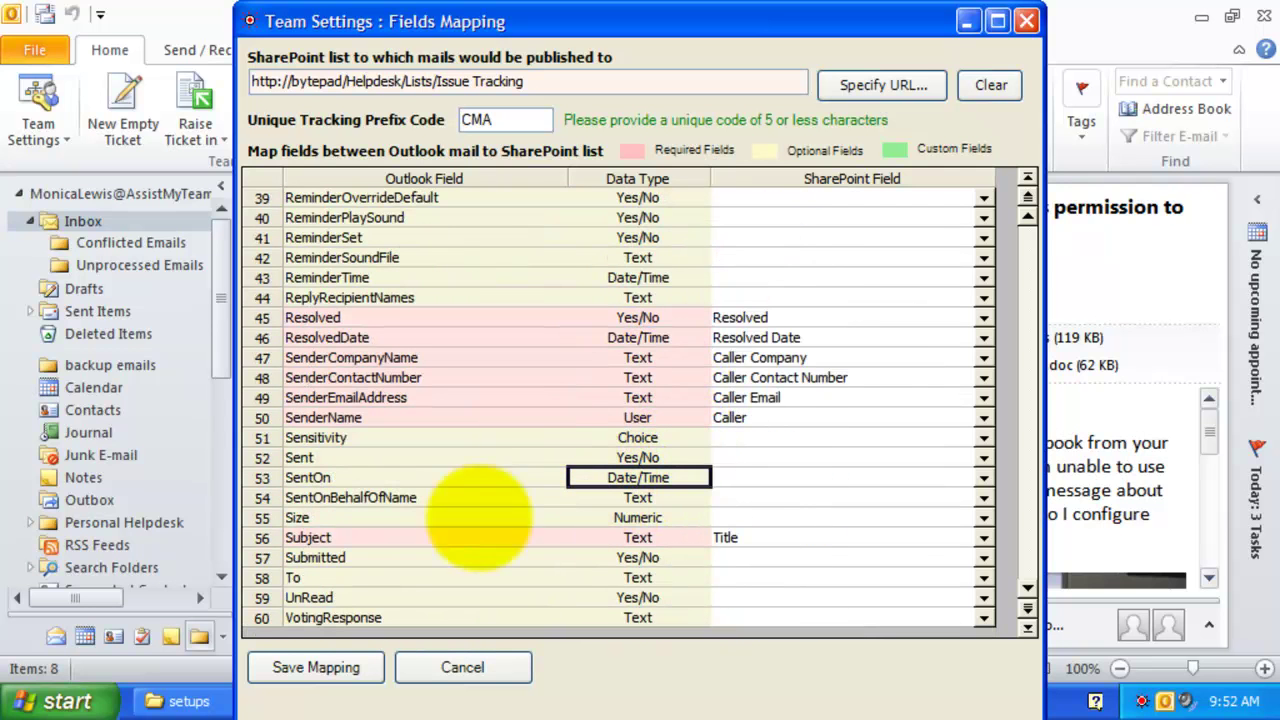
pyautogui.click(316, 667)
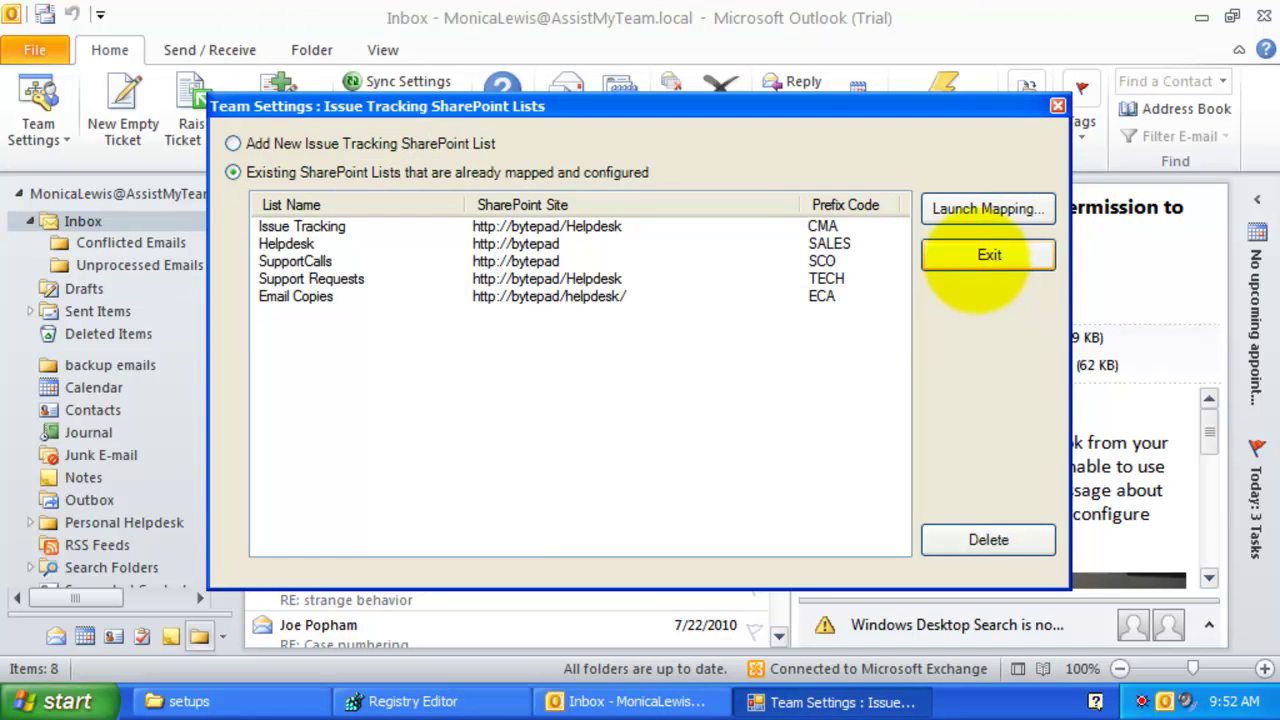
pyautogui.click(989, 255)
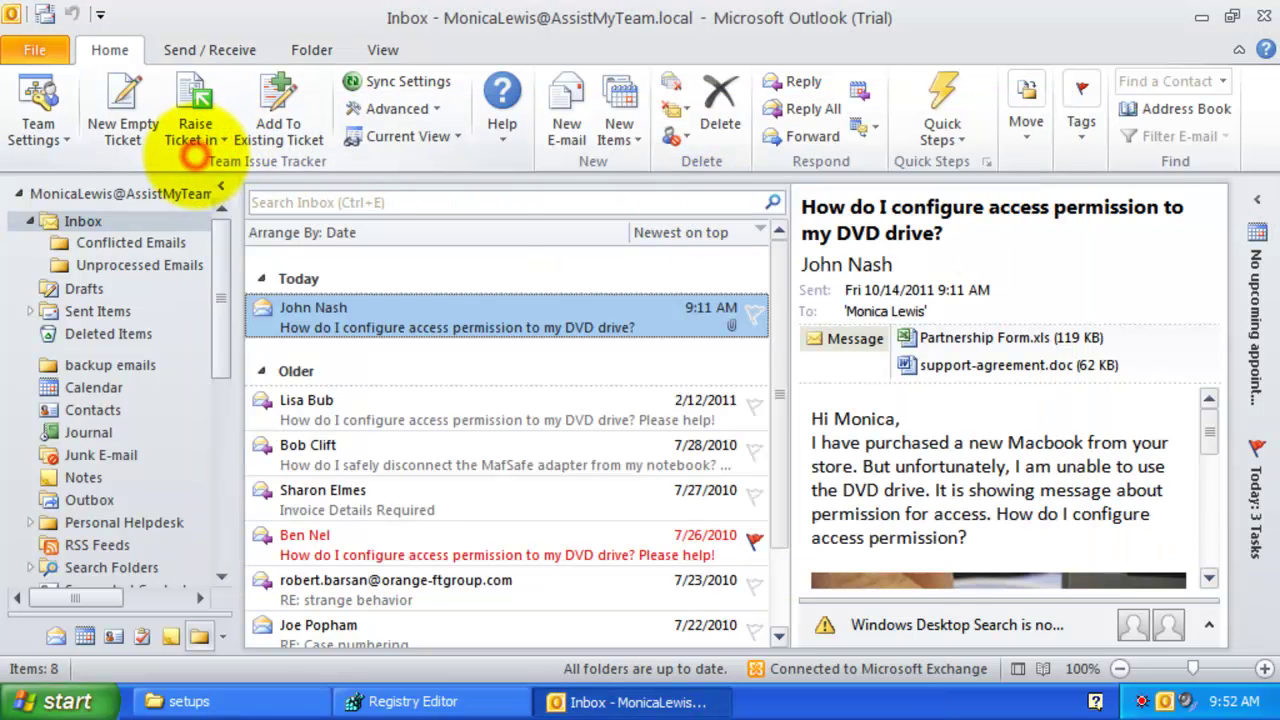
# Check which SharePoint lists are offered for tickets, and start an Issue Tracking ticket from the email dated 2/12/2011.
pyautogui.click(194, 150)
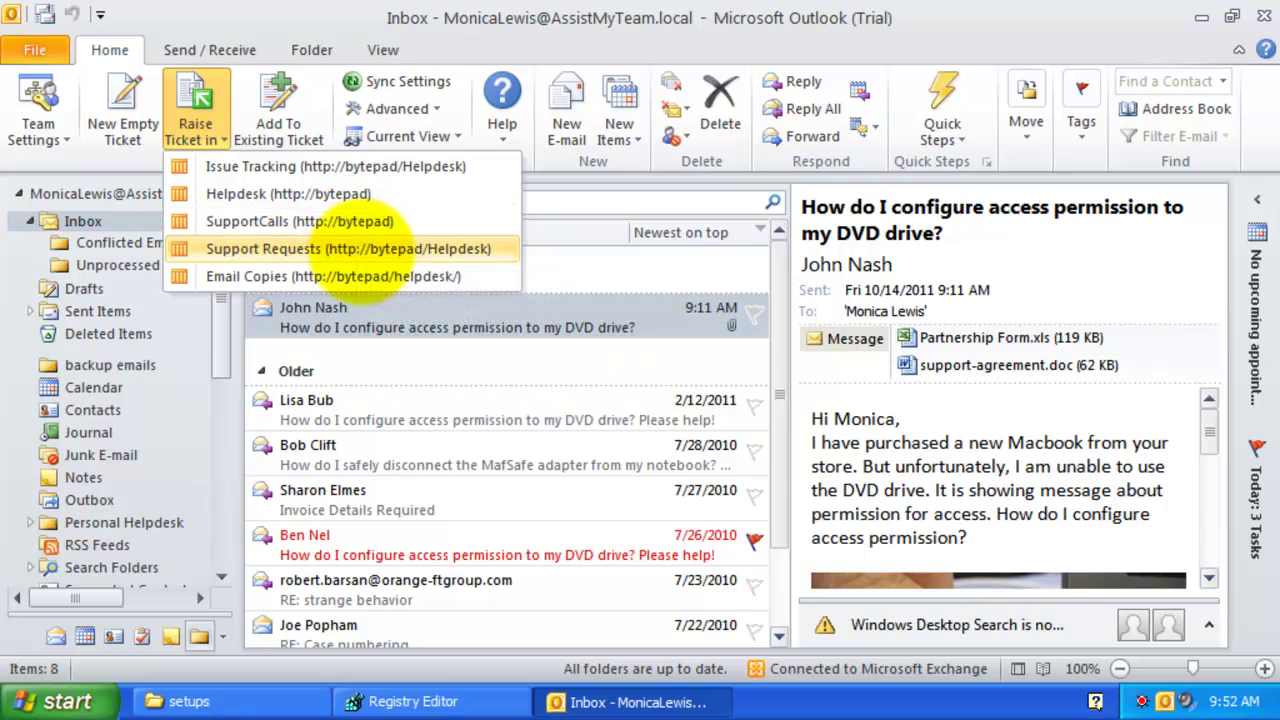
pyautogui.click(518, 166)
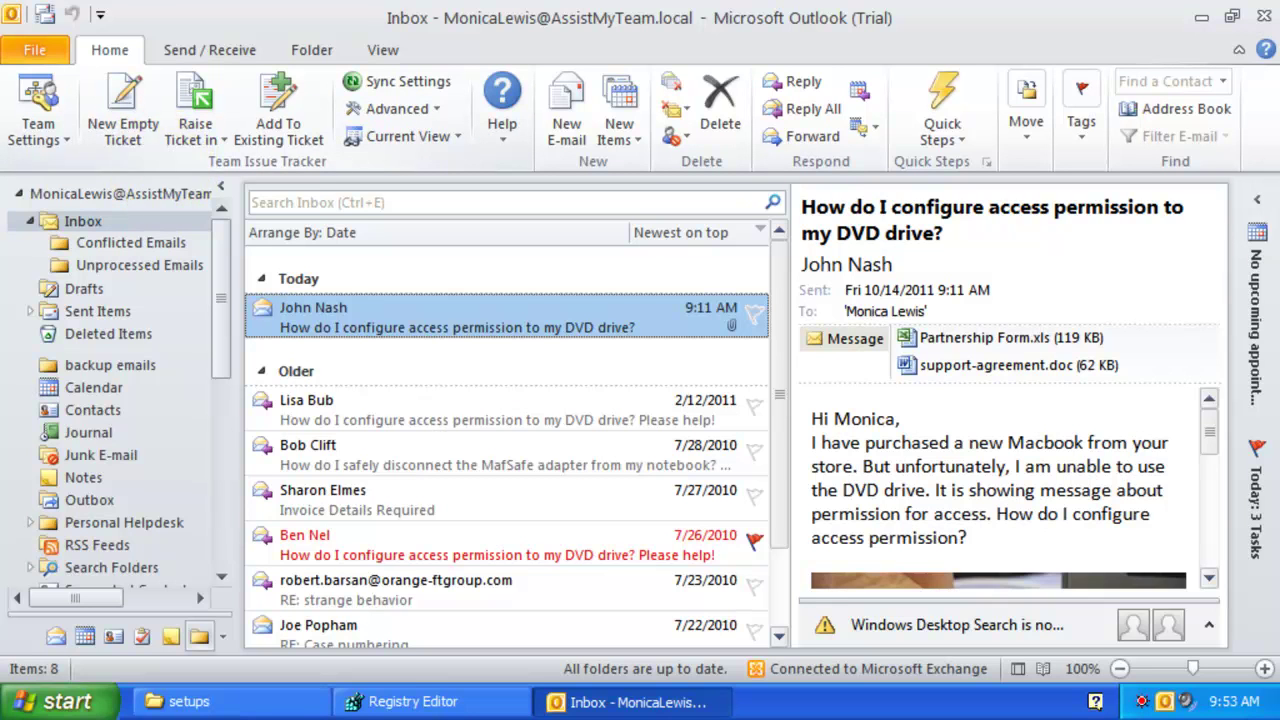
pyautogui.click(530, 415)
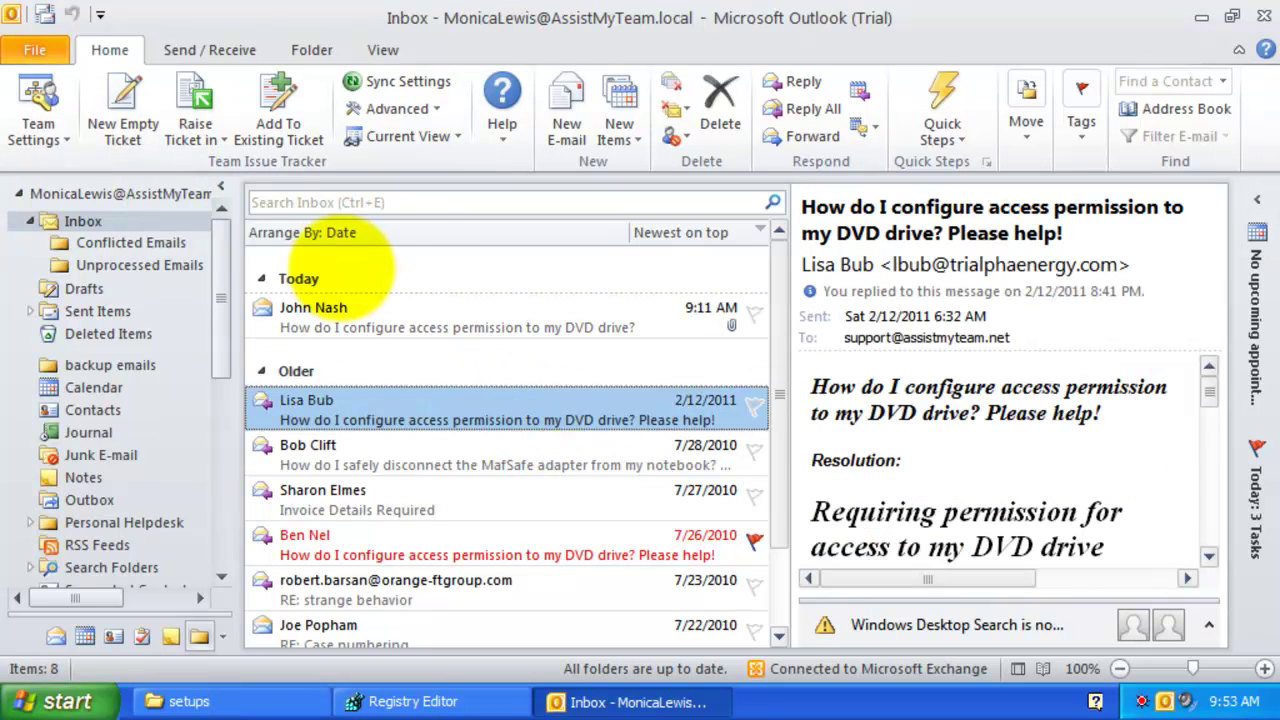
pyautogui.click(195, 138)
pyautogui.click(214, 165)
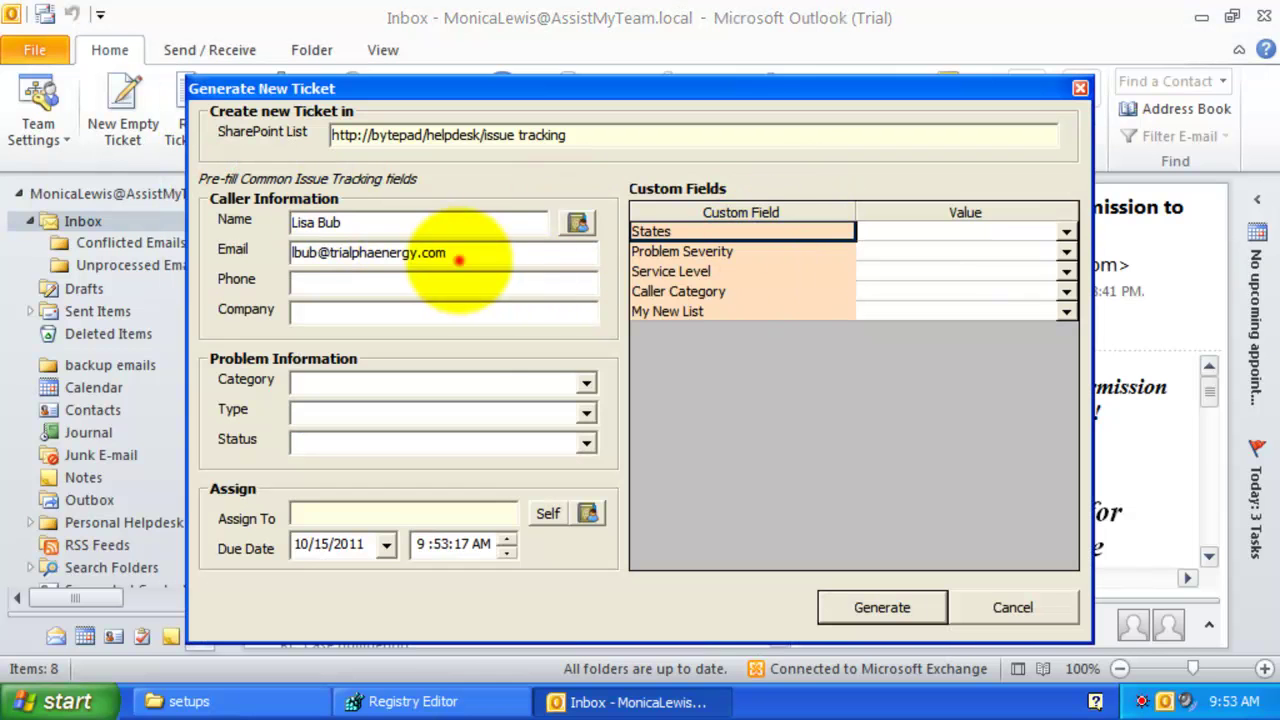
# Pre-fill the ticket with category Hardware, type Airport Base Station and status Deferred, and close the form without generating it.
pyautogui.click(455, 385)
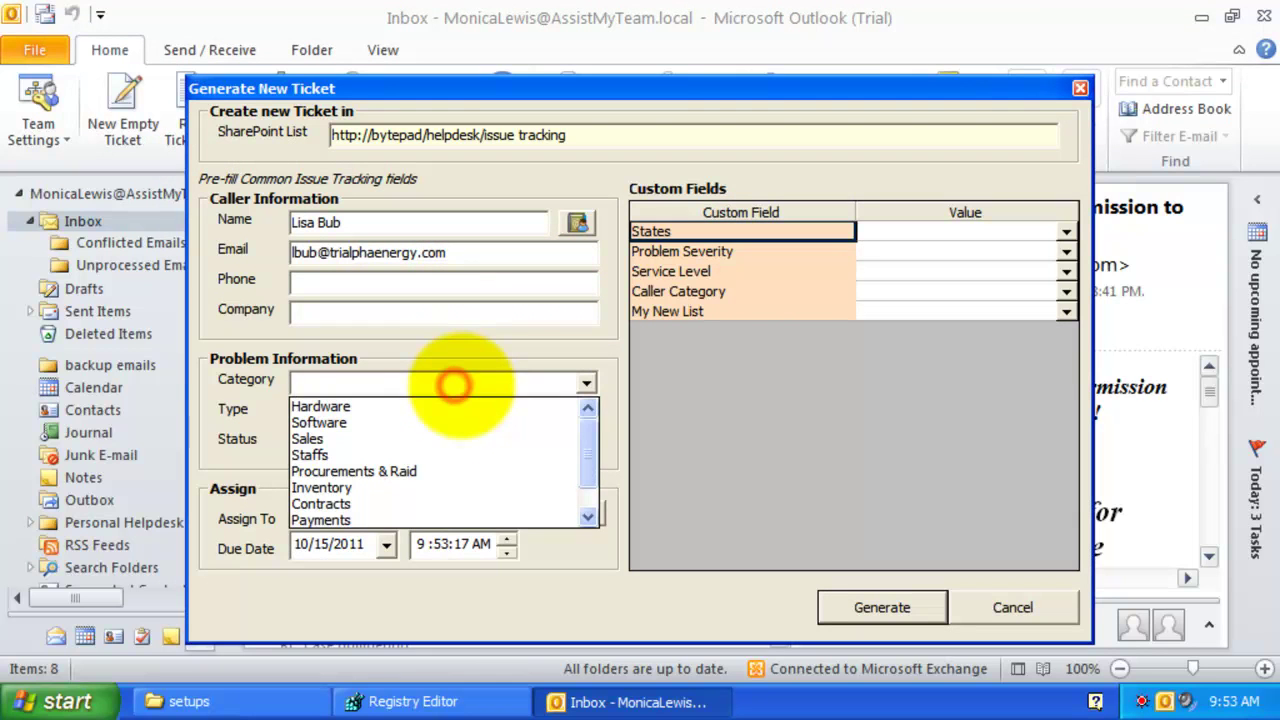
pyautogui.click(457, 380)
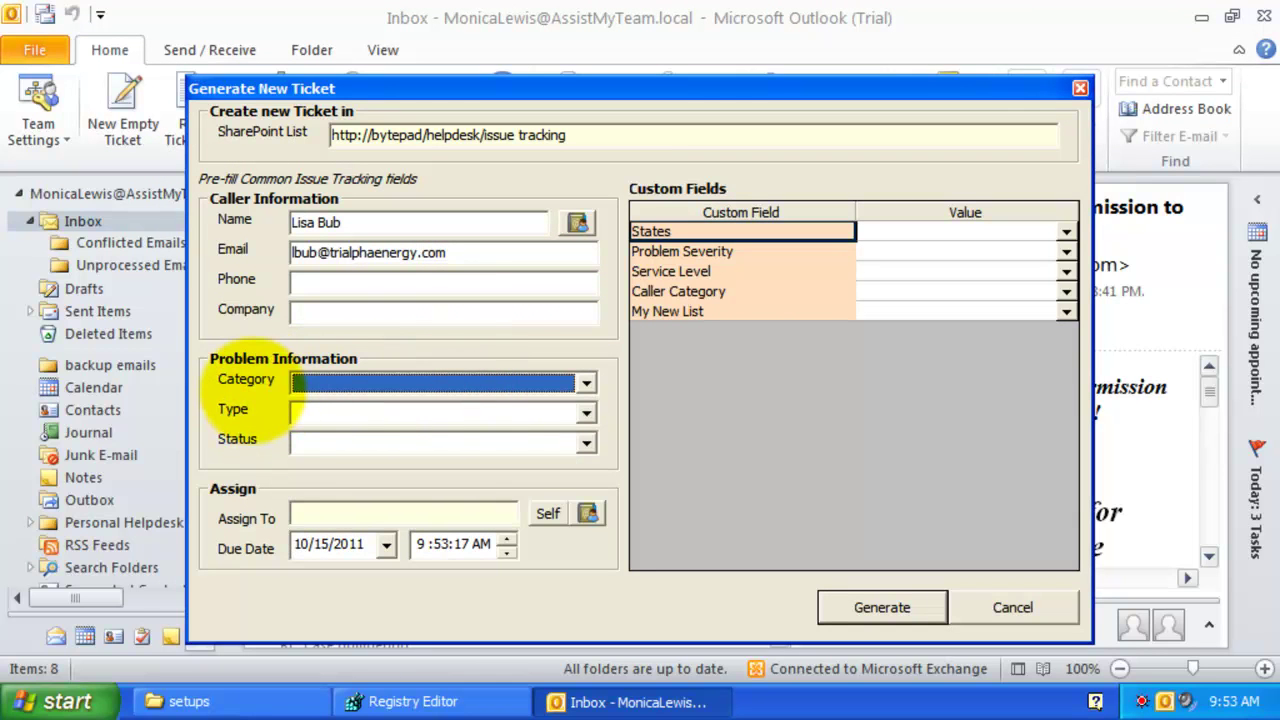
pyautogui.click(505, 386)
pyautogui.click(507, 403)
pyautogui.click(590, 413)
pyautogui.click(480, 432)
pyautogui.click(486, 446)
pyautogui.click(477, 480)
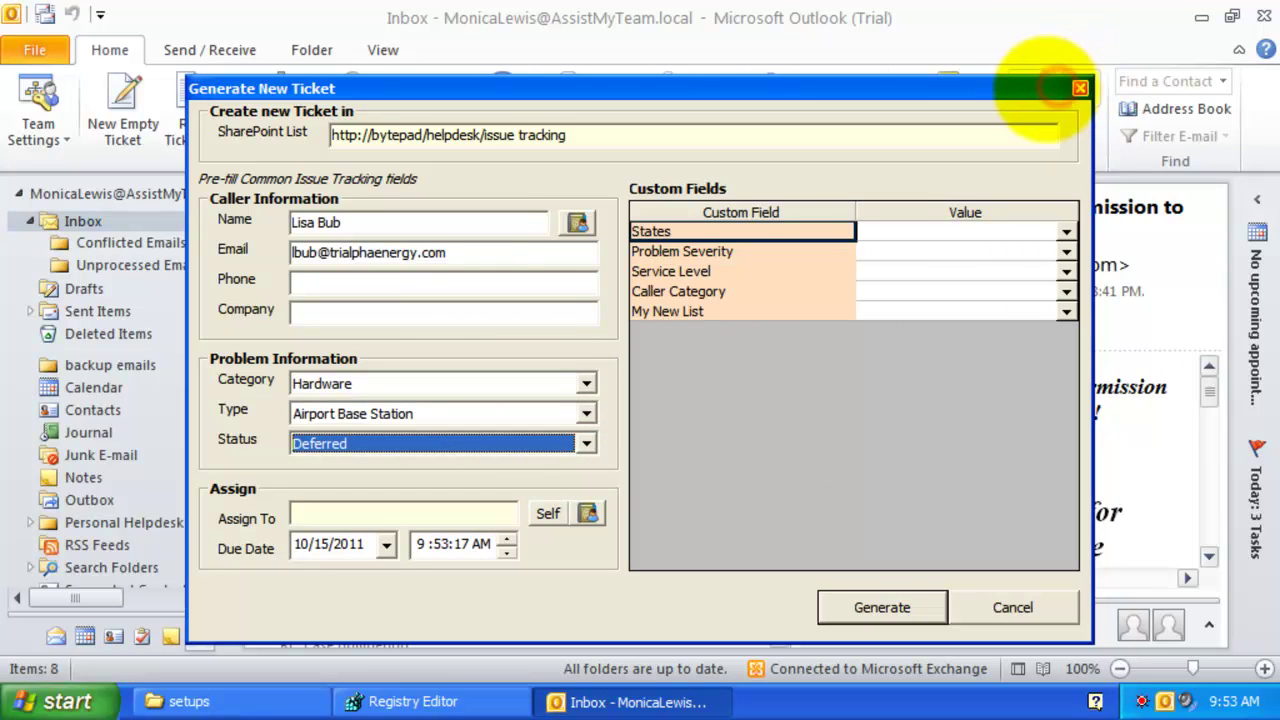
pyautogui.moveTo(1052, 88); pyautogui.dragTo(1088, 72)
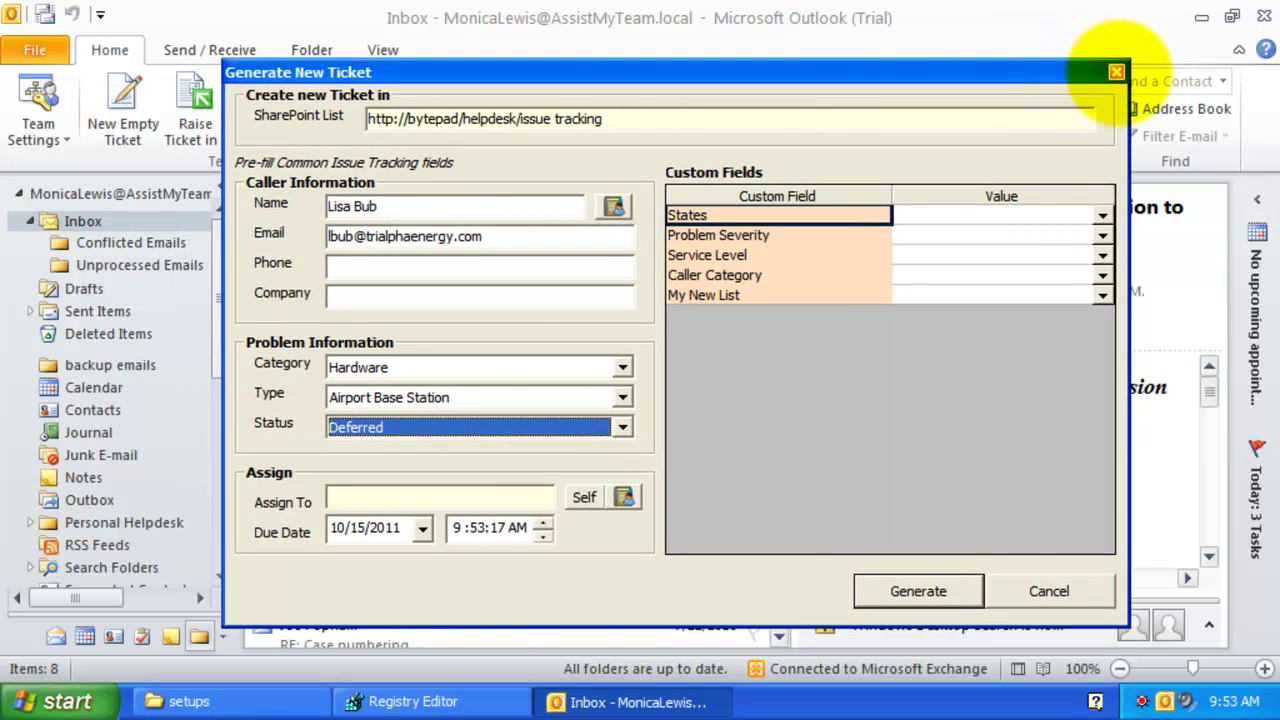
pyautogui.click(1116, 72)
pyautogui.click(36, 132)
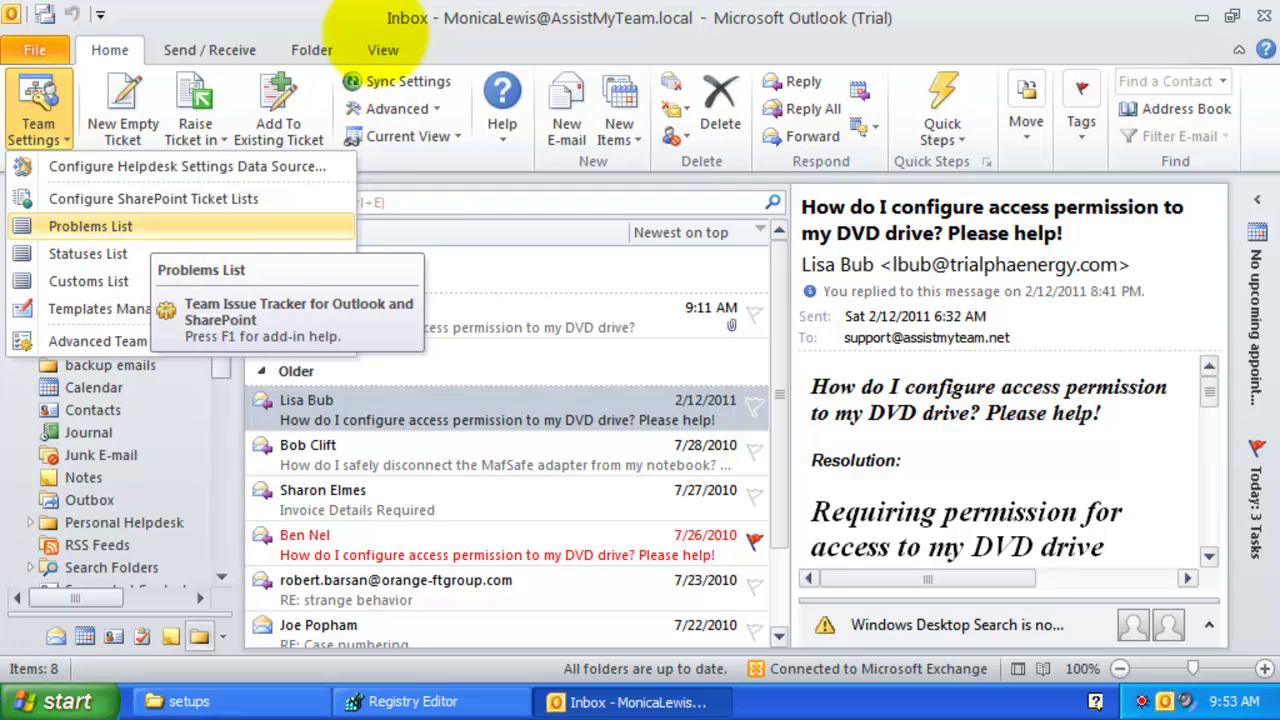
pyautogui.click(350, 17)
pyautogui.click(388, 412)
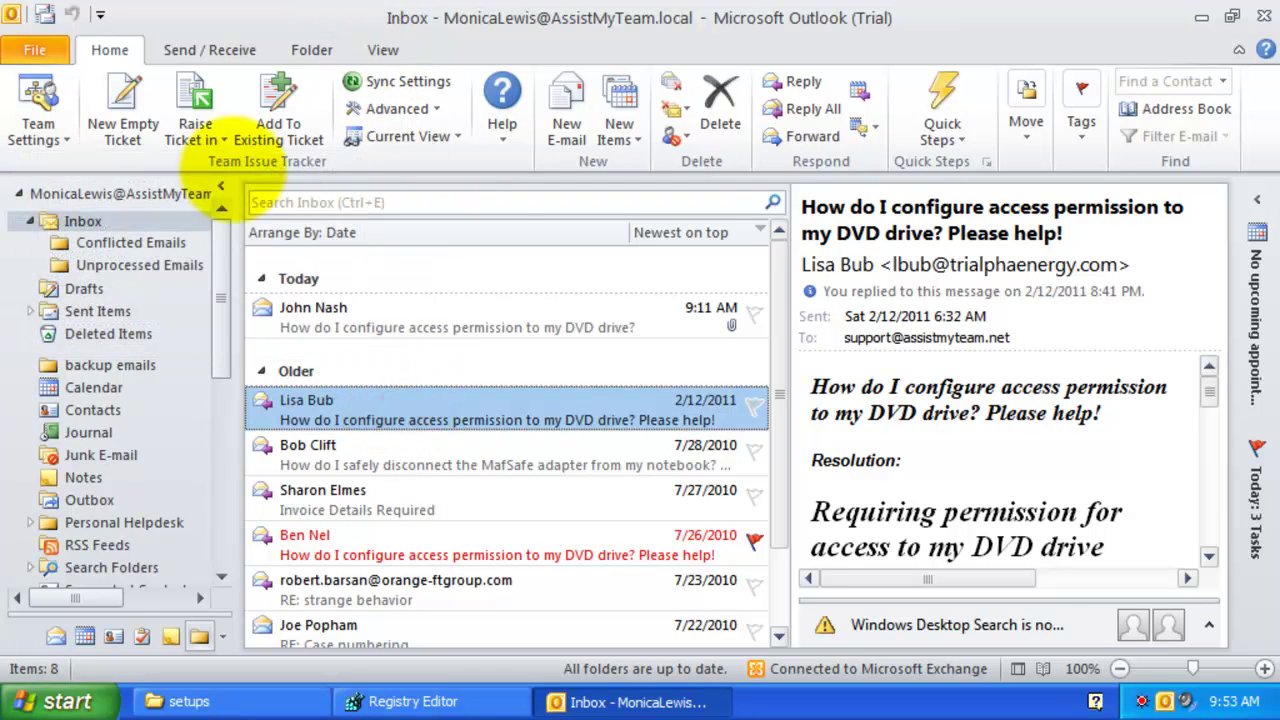
# Start another Issue Tracking ticket from the selected email with category Software, type iWork and status Deferred.
pyautogui.click(196, 130)
pyautogui.click(222, 167)
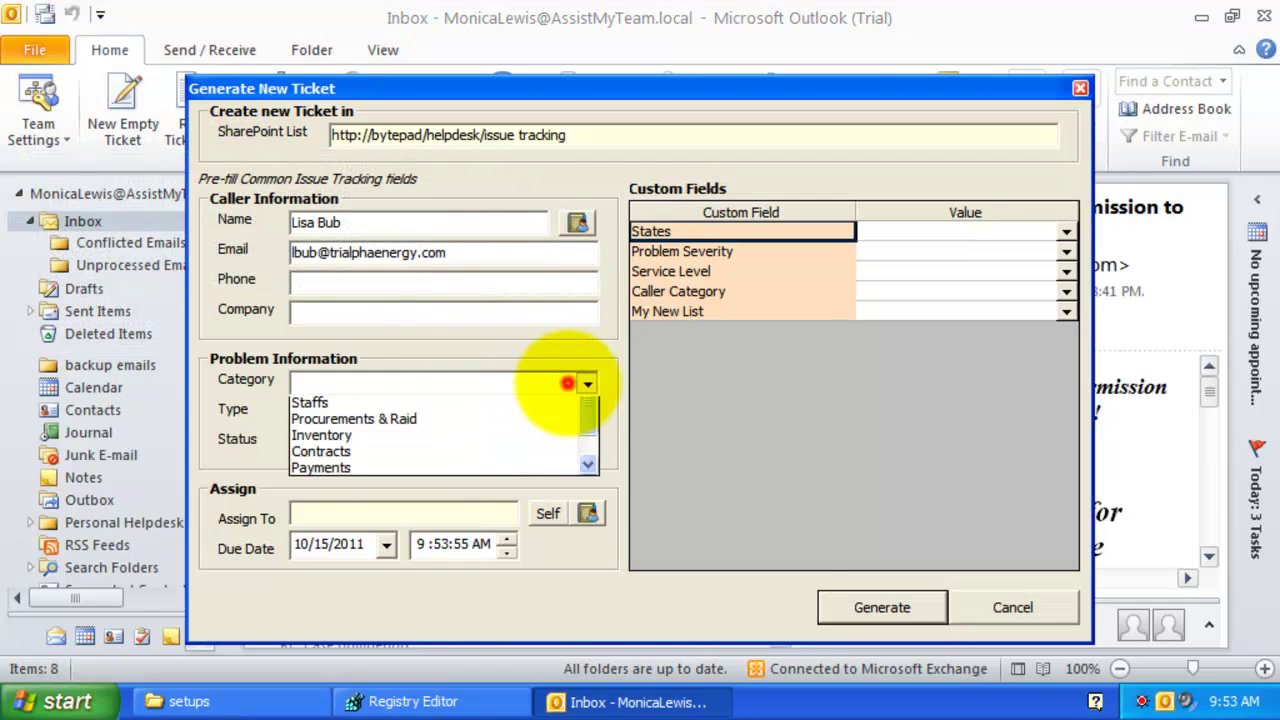
pyautogui.click(570, 383)
pyautogui.click(523, 421)
pyautogui.click(584, 413)
pyautogui.click(534, 446)
pyautogui.click(580, 443)
pyautogui.click(540, 481)
# Set States to MA, Problem Severity to Urgent, Service Level to SLA 2, Caller Category to Level 2 Customers and My New List to Value 2; discard the ticket.
pyautogui.click(1065, 231)
pyautogui.click(1020, 267)
pyautogui.click(1065, 251)
pyautogui.click(1025, 296)
pyautogui.click(1065, 271)
pyautogui.click(1000, 306)
pyautogui.click(1065, 291)
pyautogui.click(990, 327)
pyautogui.click(1062, 311)
pyautogui.click(1006, 346)
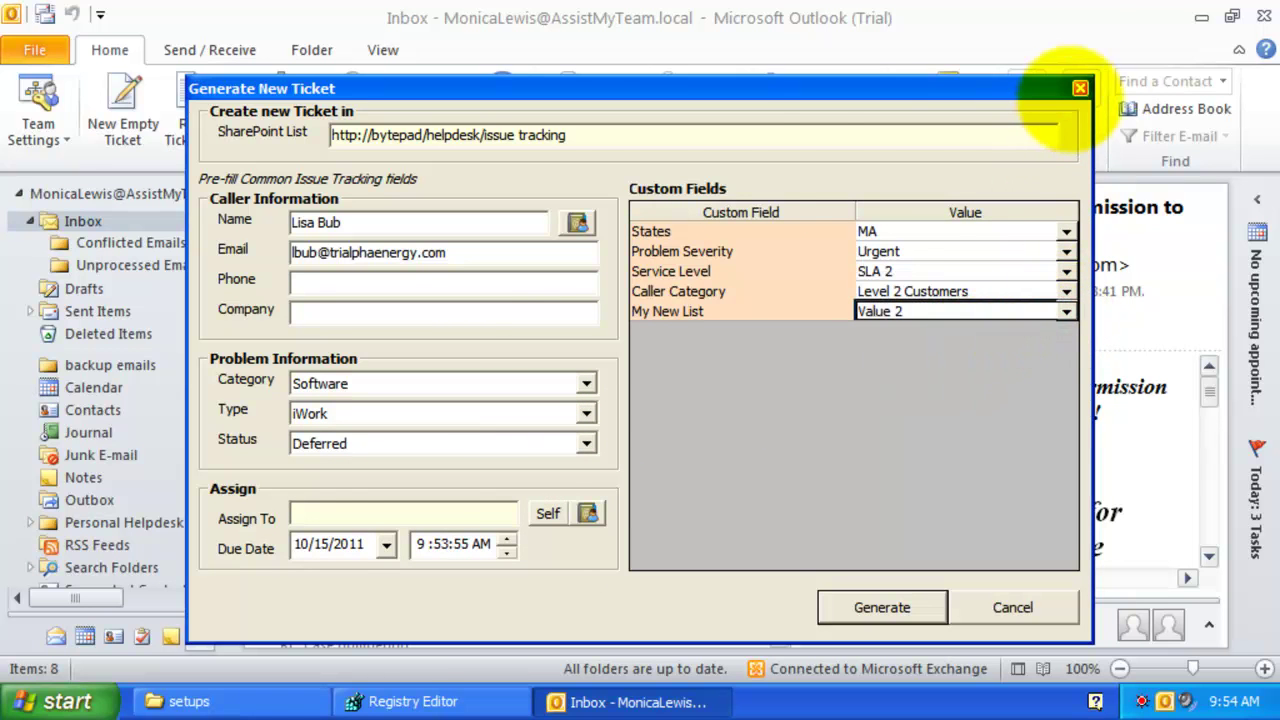
pyautogui.click(1080, 88)
# Review the problem categories and problem types in the team's Problems List, and save it.
pyautogui.click(37, 130)
pyautogui.click(91, 226)
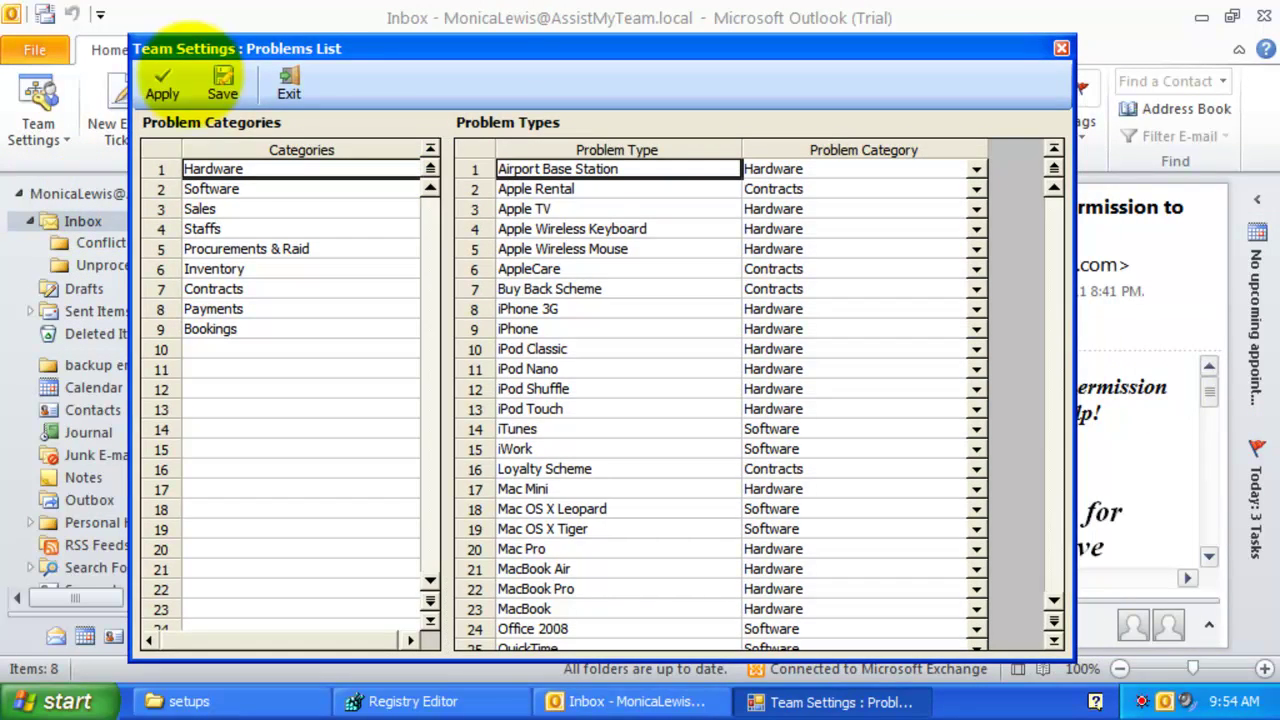
pyautogui.click(214, 77)
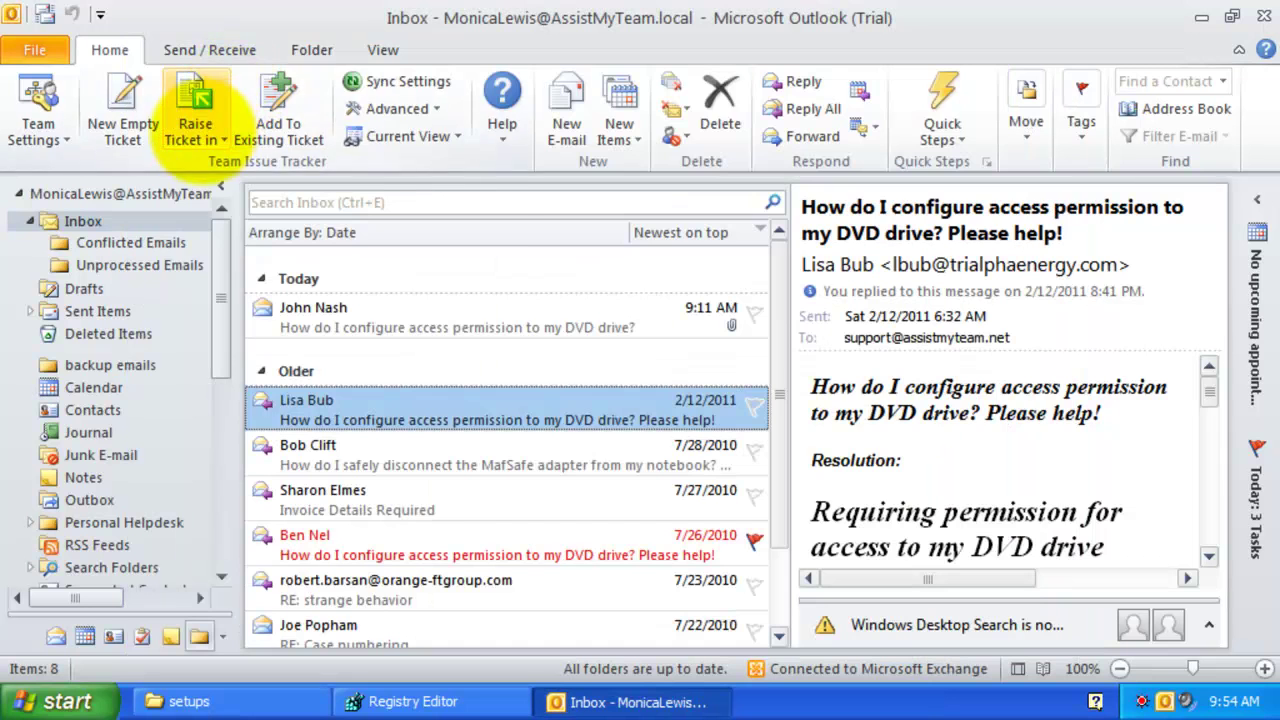
# Pre-fill a new Issue Tracking ticket from the email with category Software, type iWork and status Deferred, and cancel it.
pyautogui.click(195, 115)
pyautogui.click(210, 163)
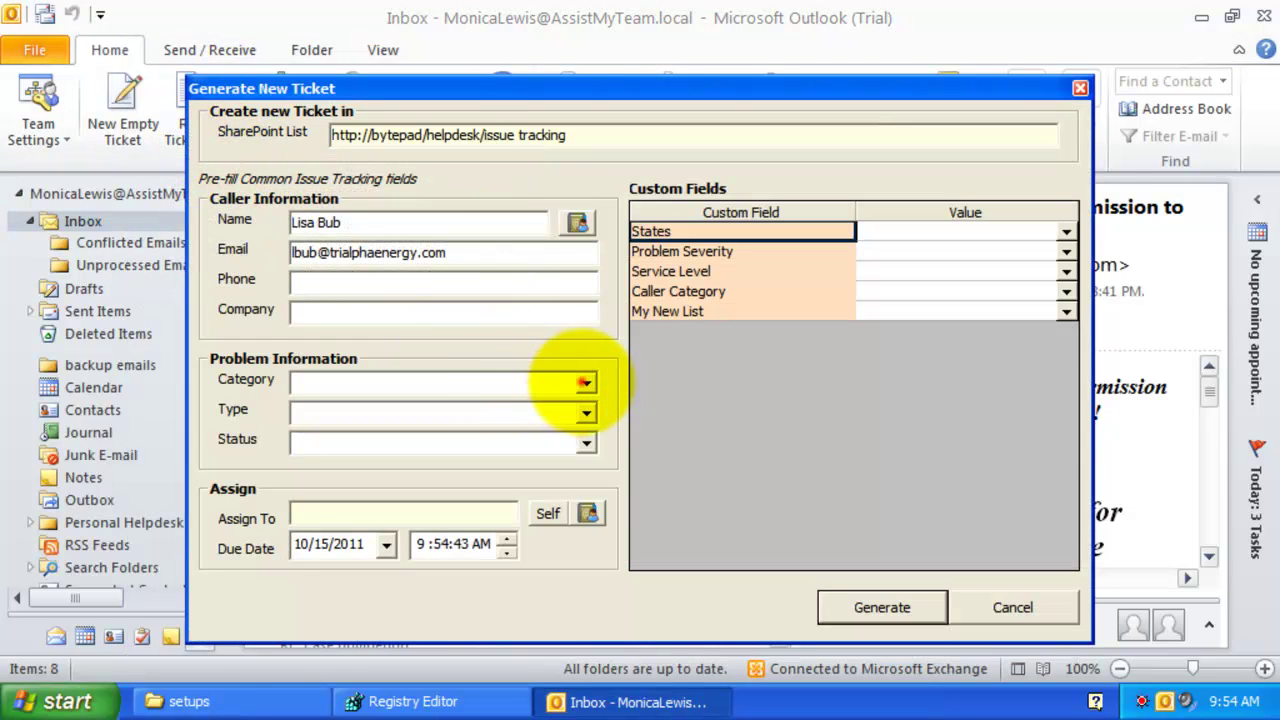
pyautogui.click(585, 382)
pyautogui.click(508, 422)
pyautogui.click(574, 411)
pyautogui.click(545, 437)
pyautogui.click(531, 443)
pyautogui.click(520, 483)
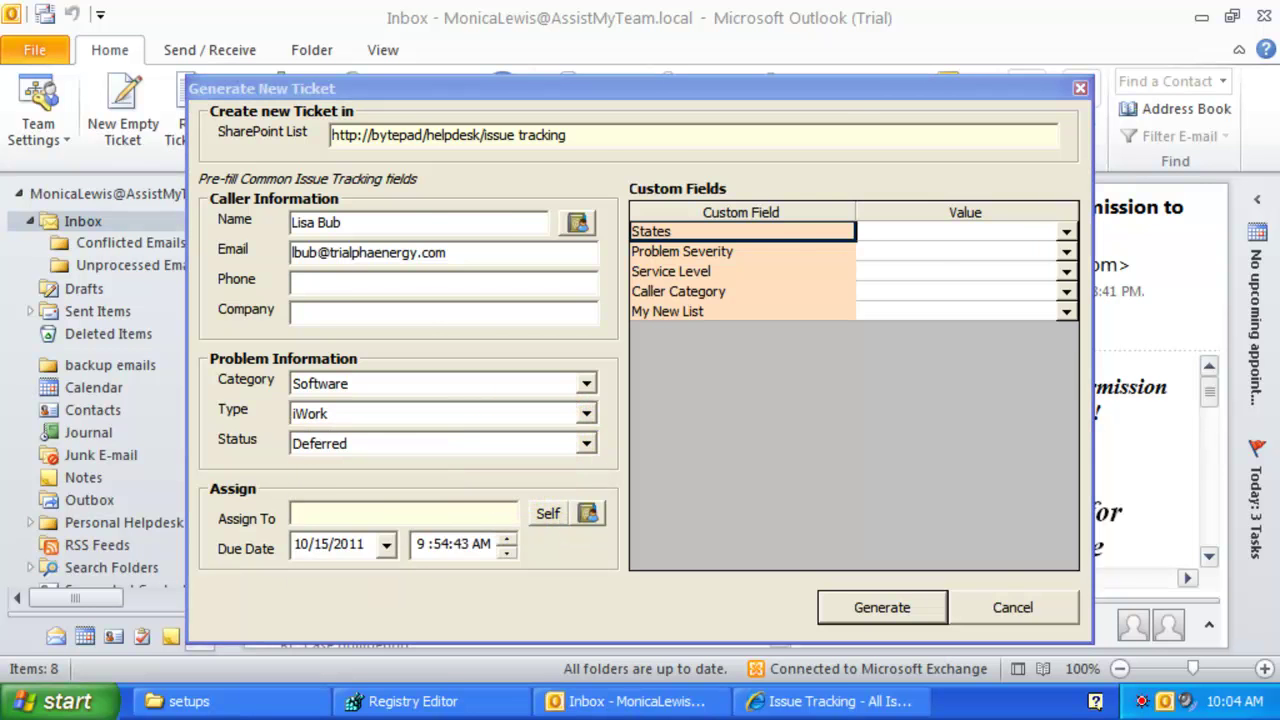
pyautogui.click(1012, 607)
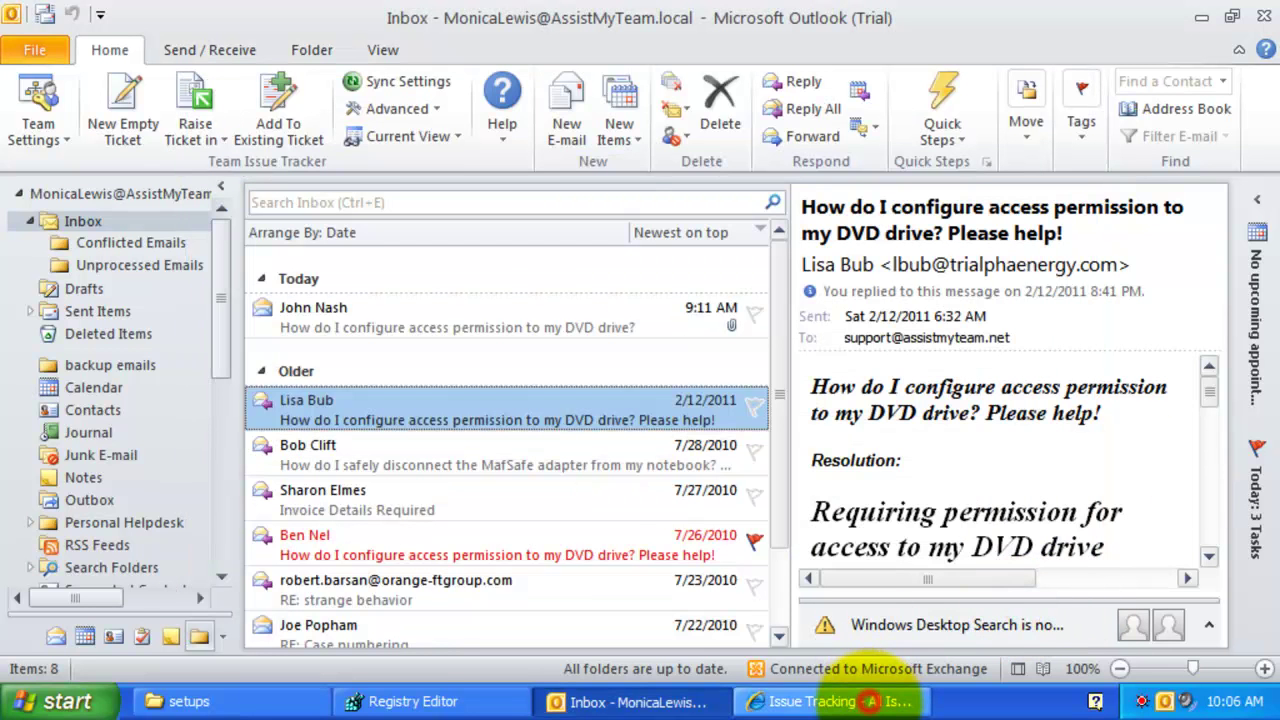
# Switch to Internet Explorer and start a new Issue Tracking item with problem category Hardware, problem status Delayed and problem type QuickTime.
pyautogui.click(868, 701)
pyautogui.click(289, 374)
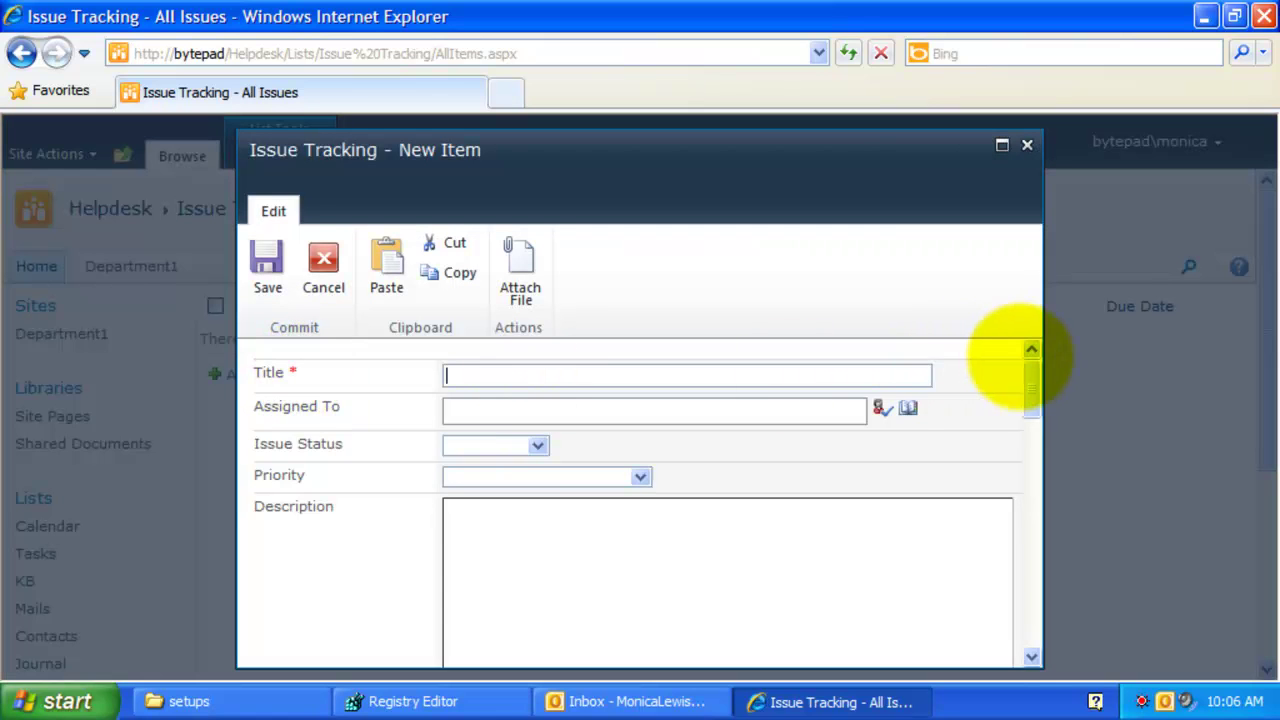
pyautogui.moveTo(1026, 356); pyautogui.dragTo(1031, 502)
pyautogui.click(612, 411)
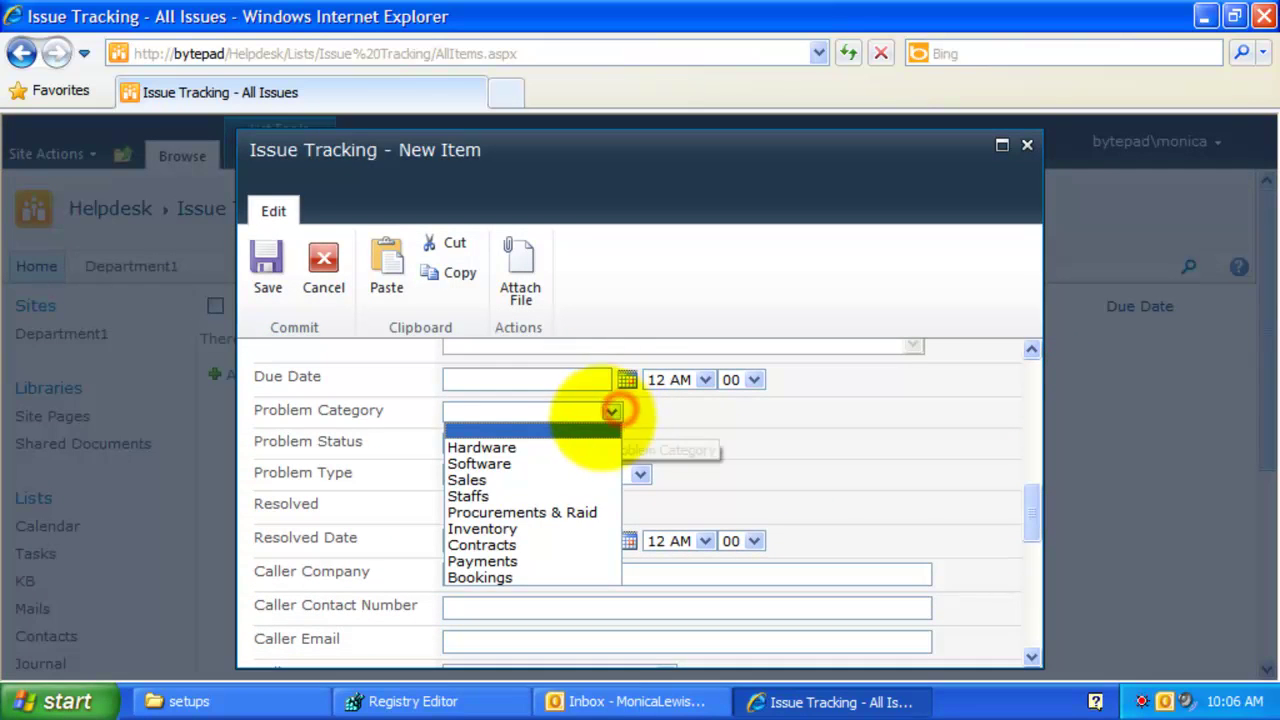
pyautogui.click(578, 449)
pyautogui.click(530, 443)
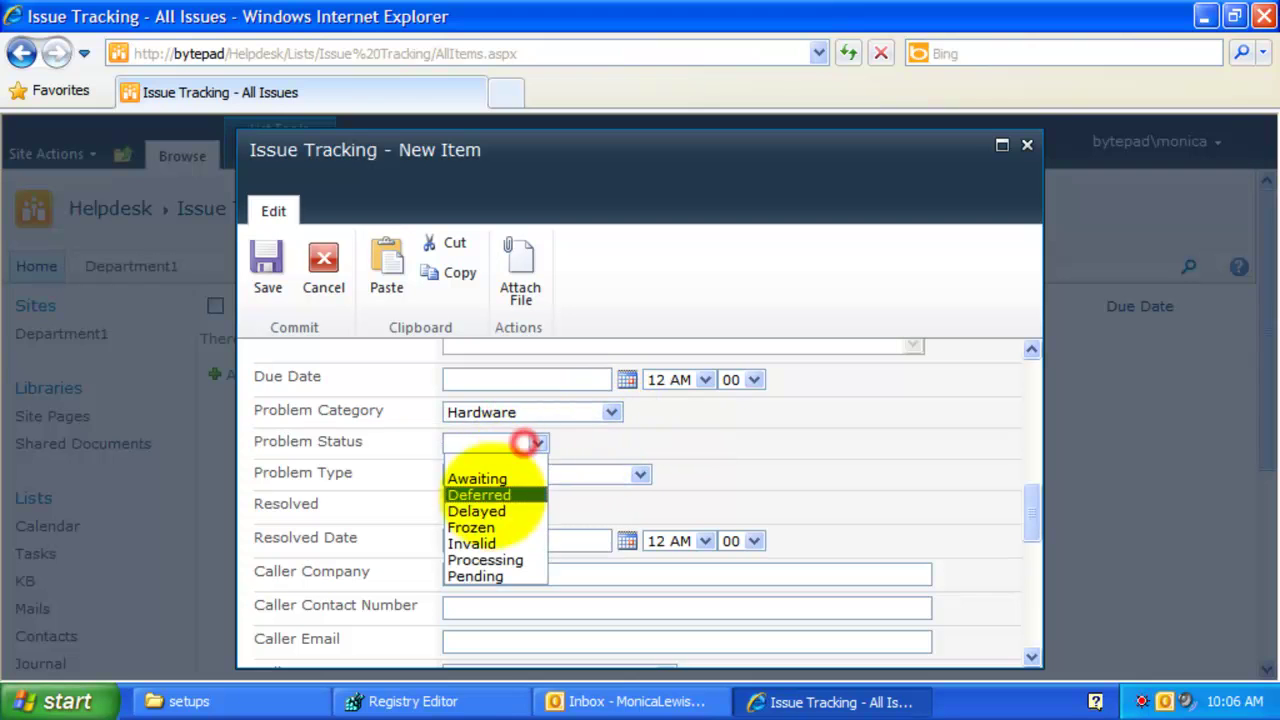
pyautogui.click(493, 505)
pyautogui.click(571, 474)
pyautogui.click(560, 409)
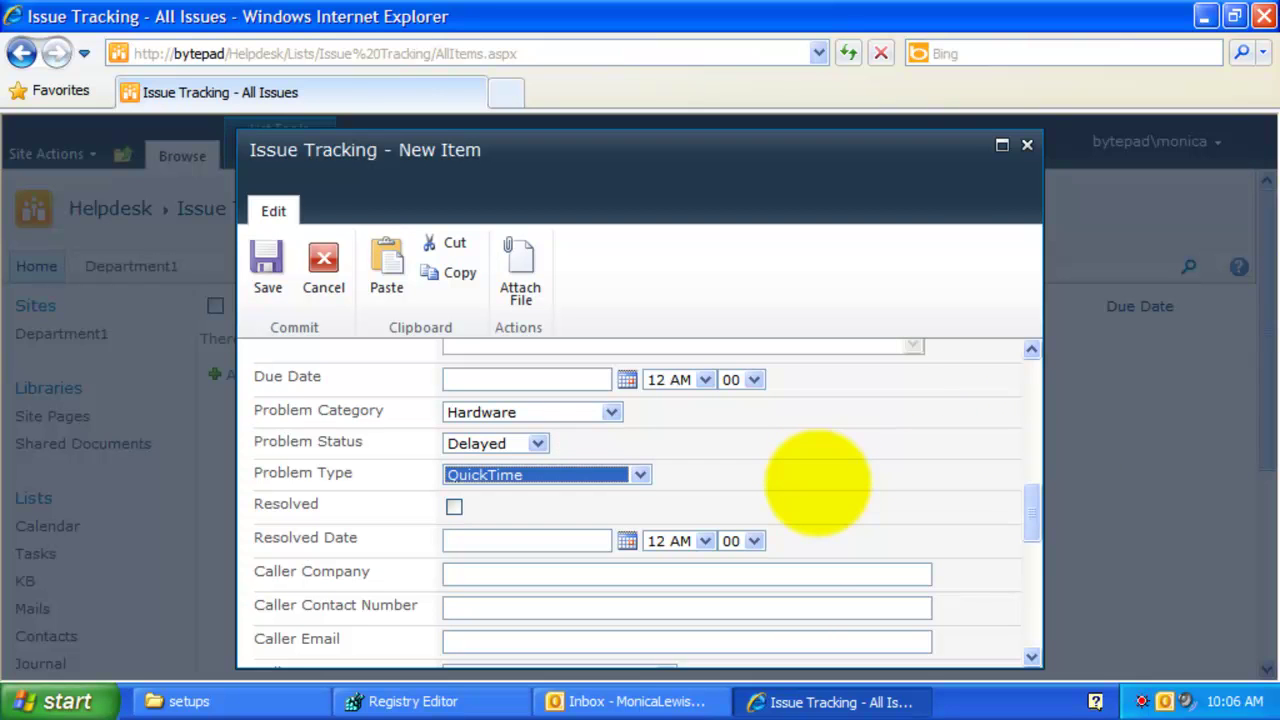
# Examine the new item's other ticket fields and its Problem Category field, and switch back to Outlook.
pyautogui.scroll(-2, 817, 483)
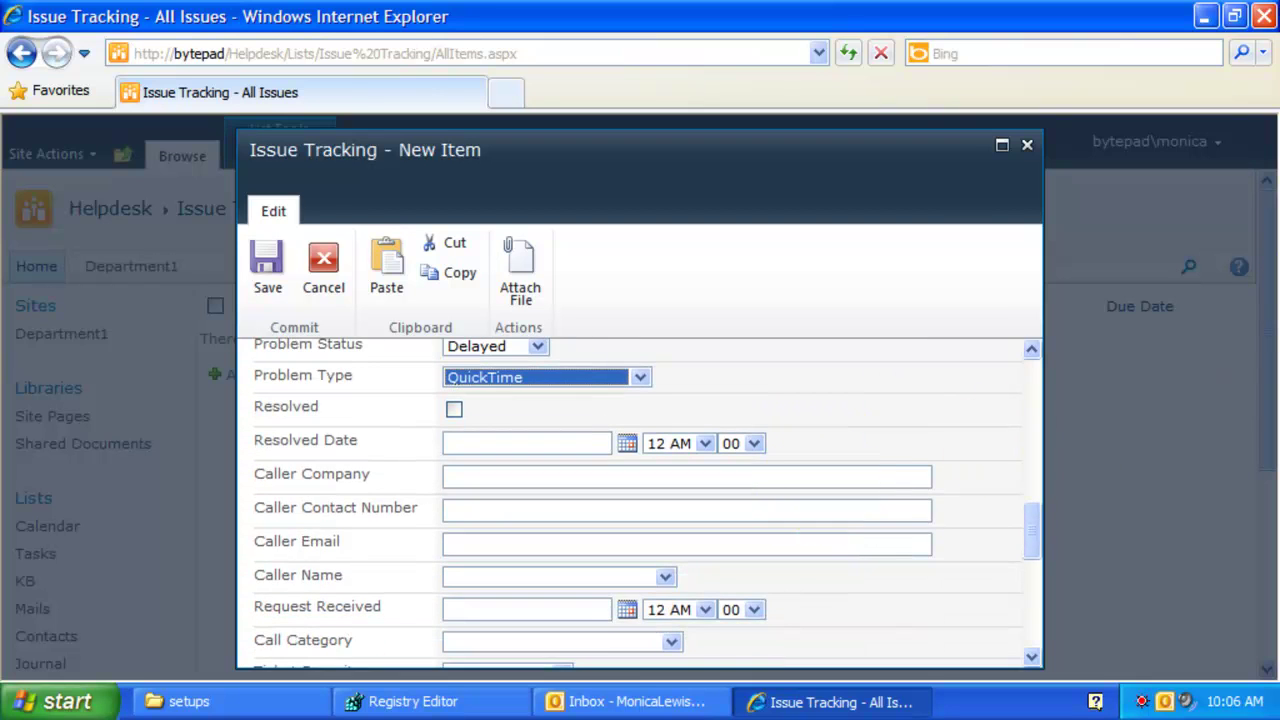
pyautogui.scroll(4, 763, 388)
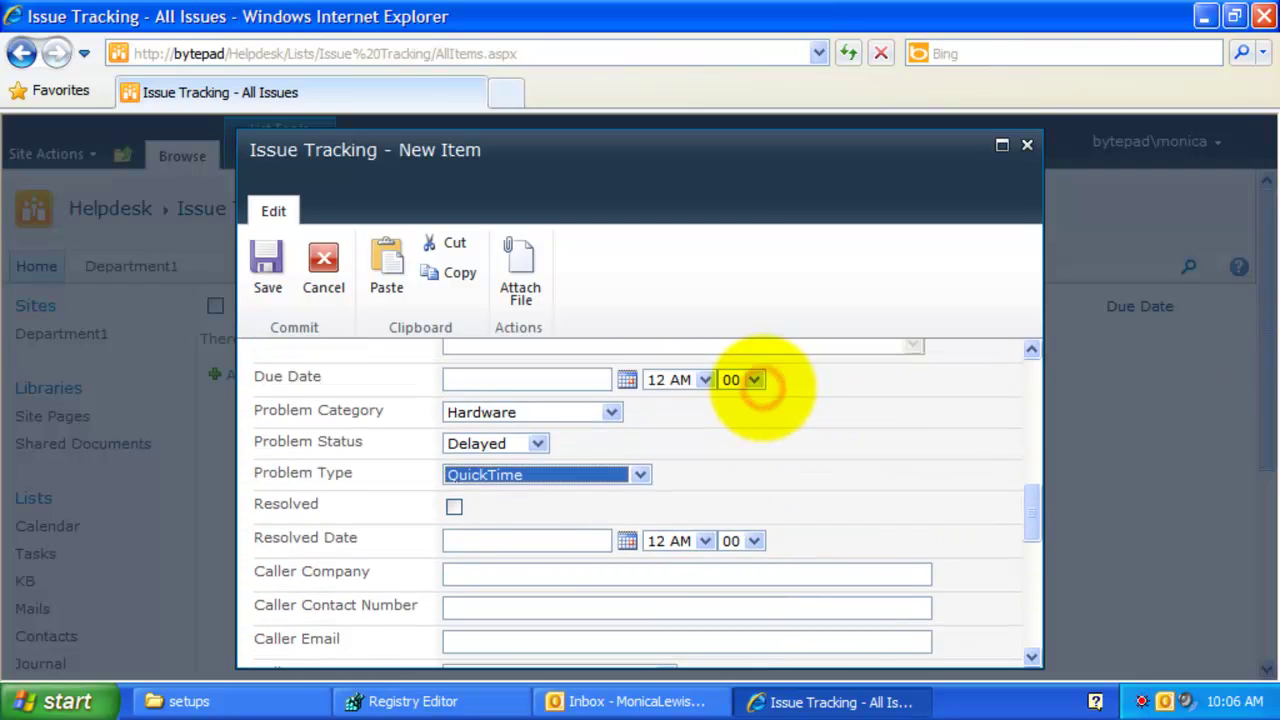
pyautogui.scroll(2, 760, 392)
pyautogui.click(591, 612)
pyautogui.click(592, 617)
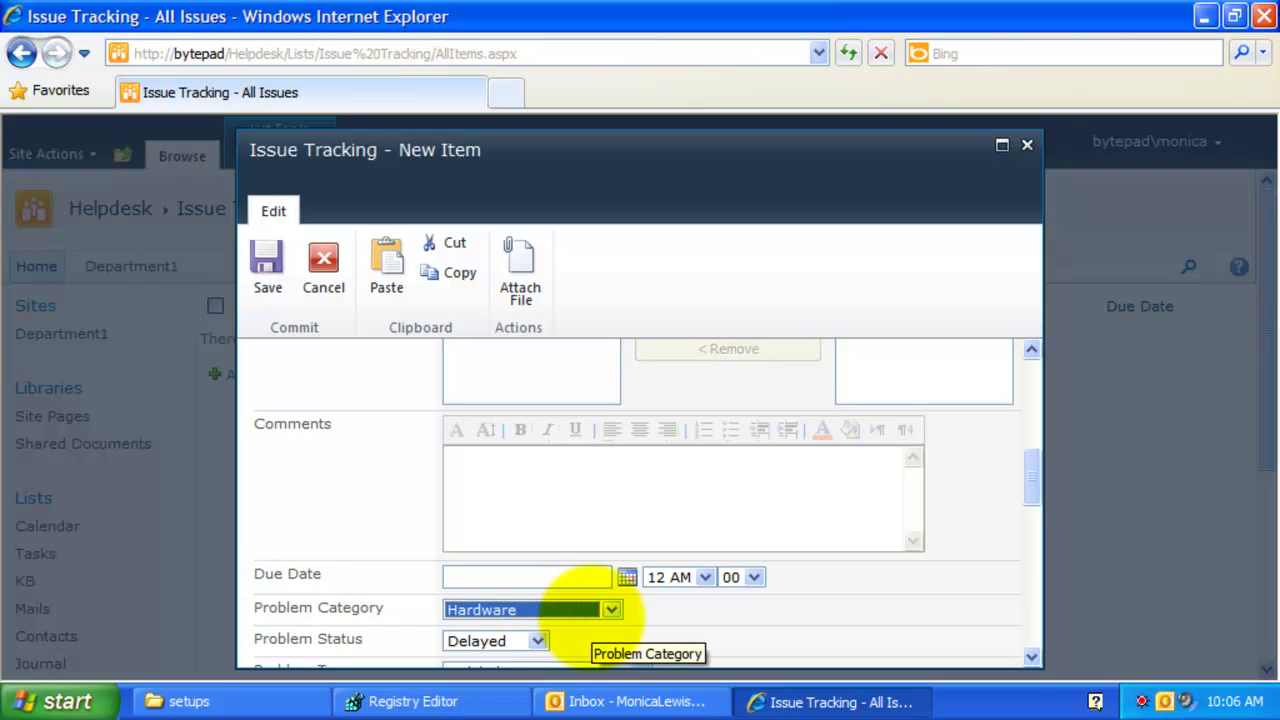
pyautogui.click(660, 624)
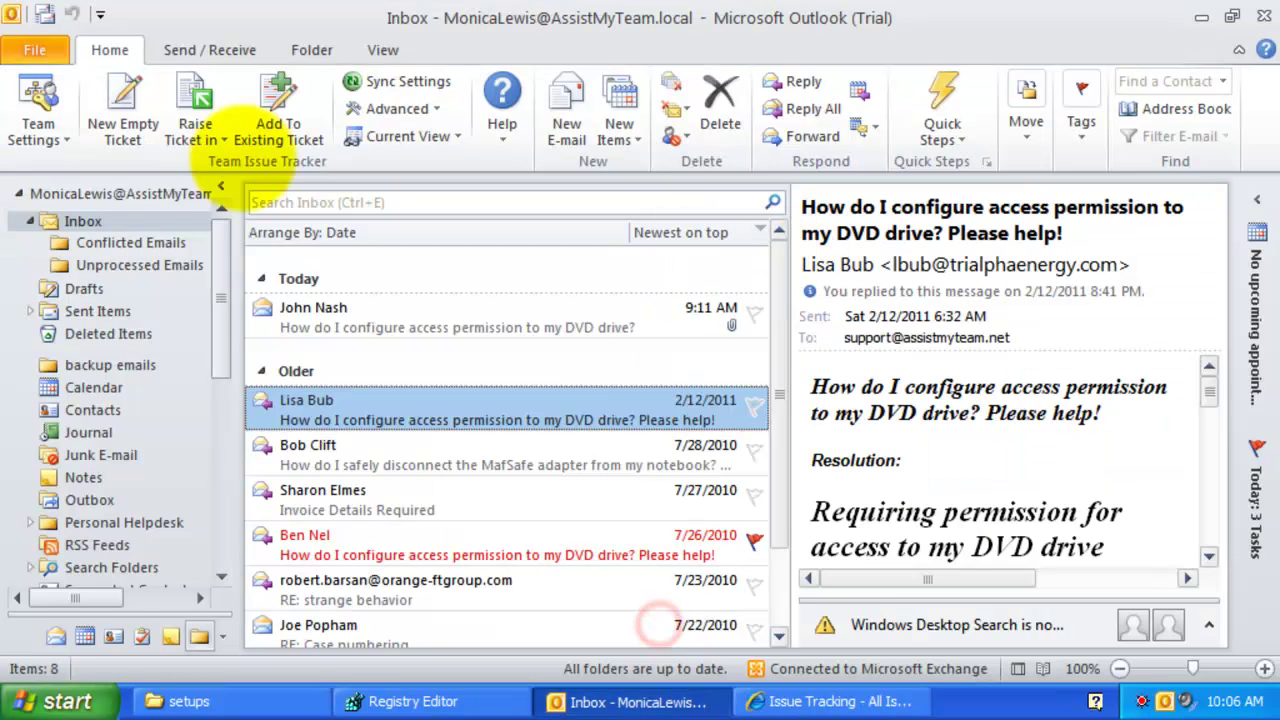
# Open the Customs List settings, review the values of the Problem Severity list and close the settings.
pyautogui.click(81, 137)
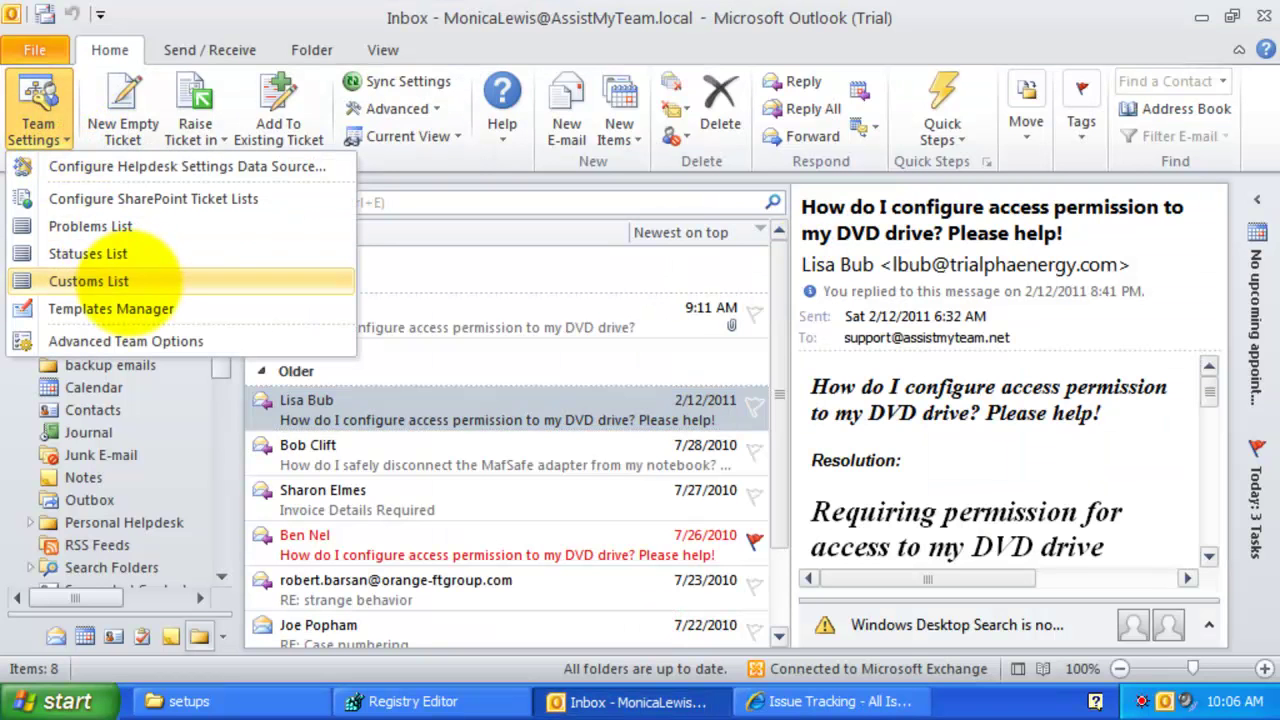
pyautogui.click(130, 279)
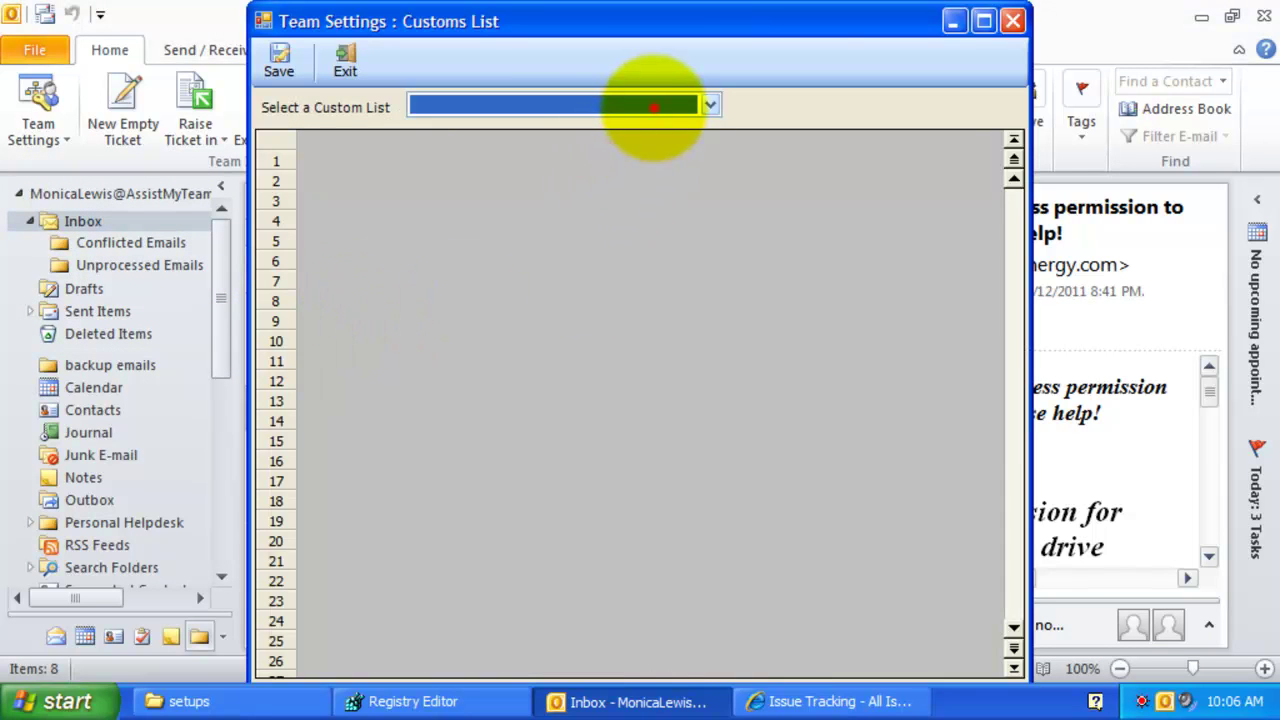
pyautogui.click(653, 107)
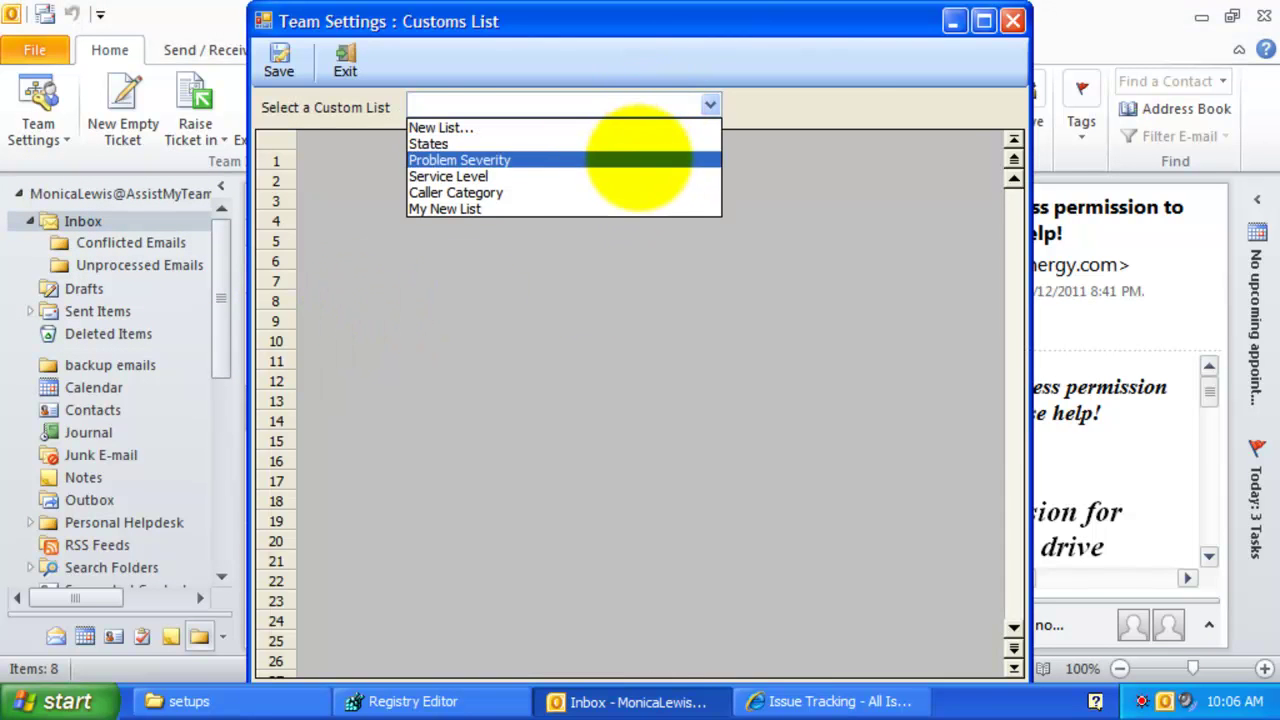
pyautogui.click(612, 158)
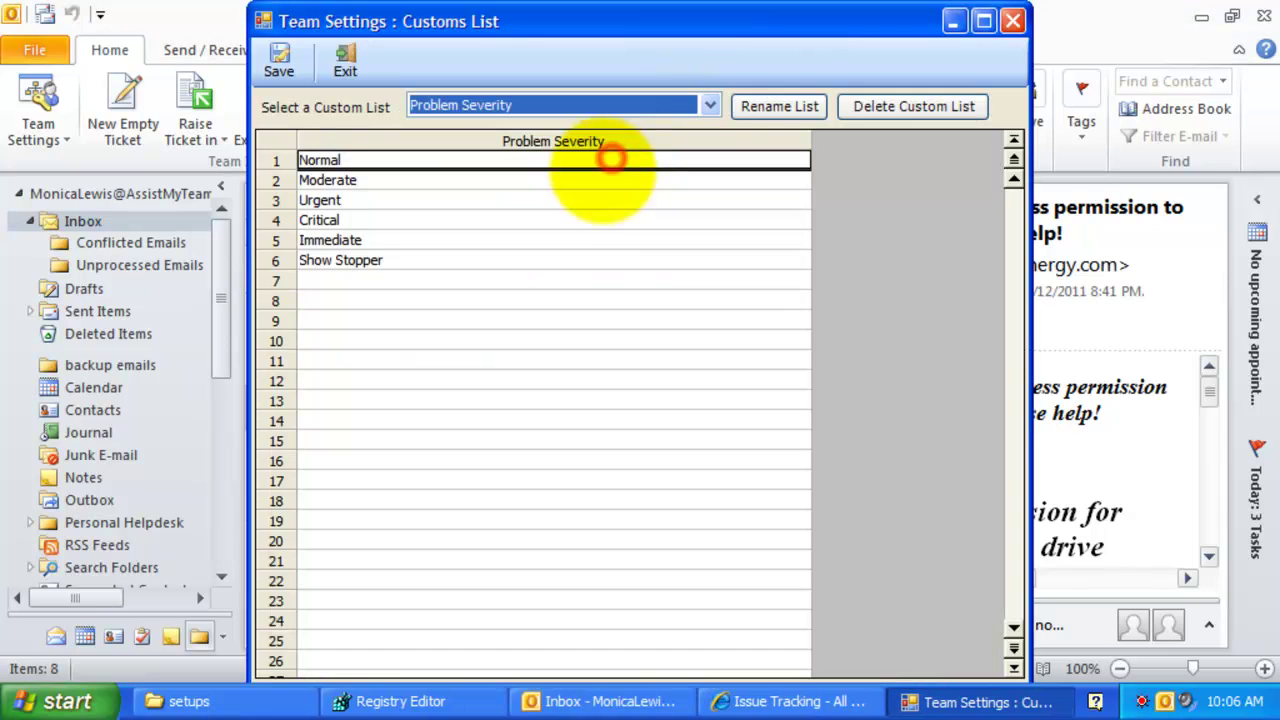
pyautogui.click(463, 236)
pyautogui.moveTo(460, 258); pyautogui.dragTo(426, 173)
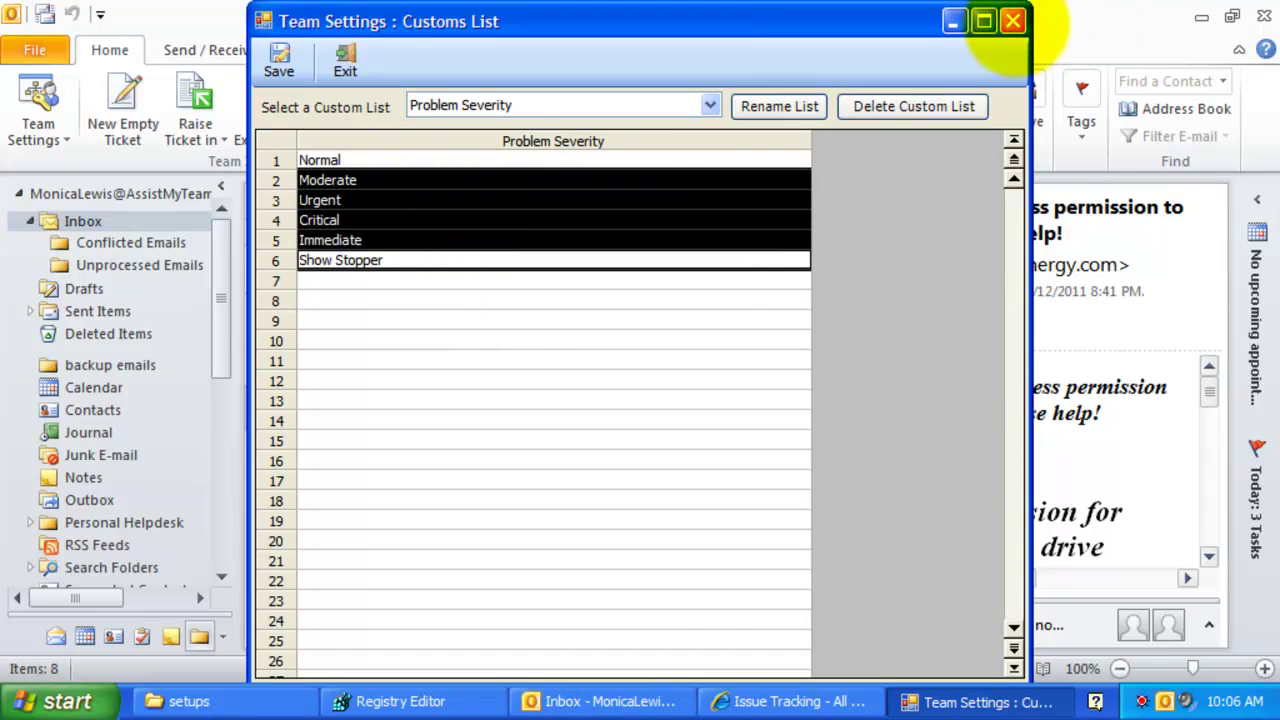
pyautogui.click(1013, 20)
# Open a new Issue Tracking ticket from the email to inspect its custom fields and the States choices, and cancel it.
pyautogui.click(196, 135)
pyautogui.click(245, 166)
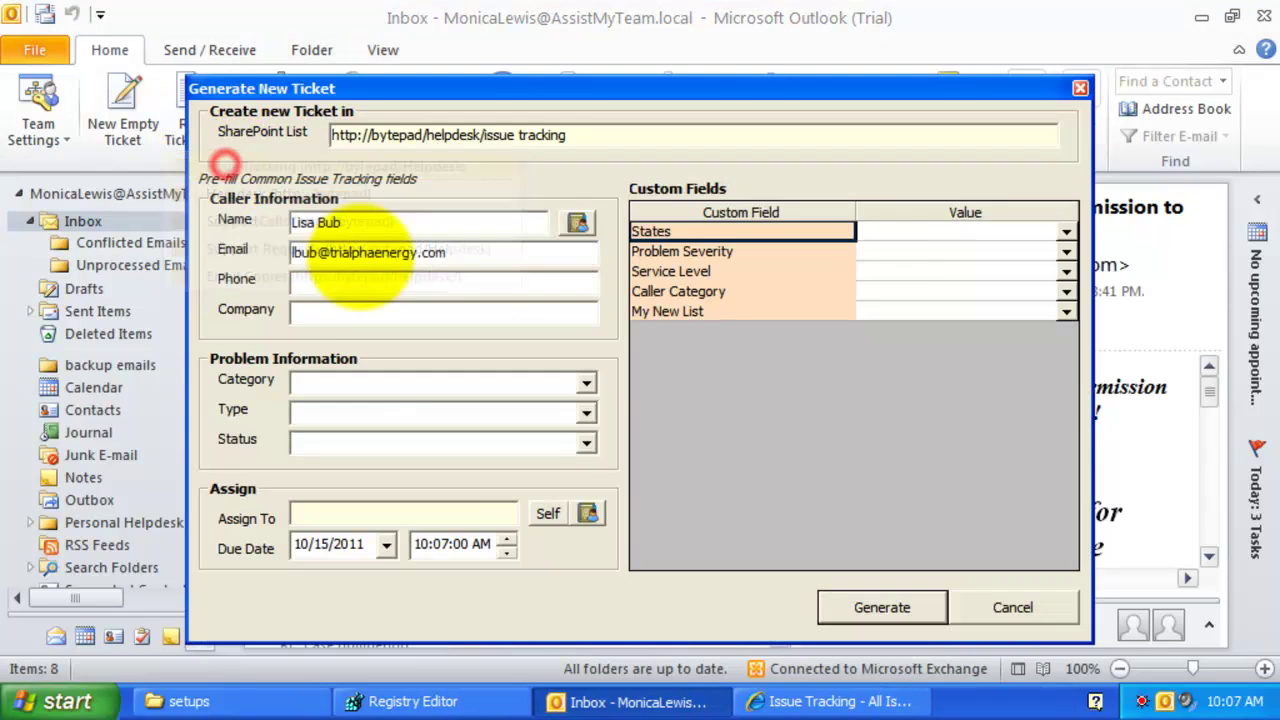
pyautogui.click(832, 251)
pyautogui.click(1066, 231)
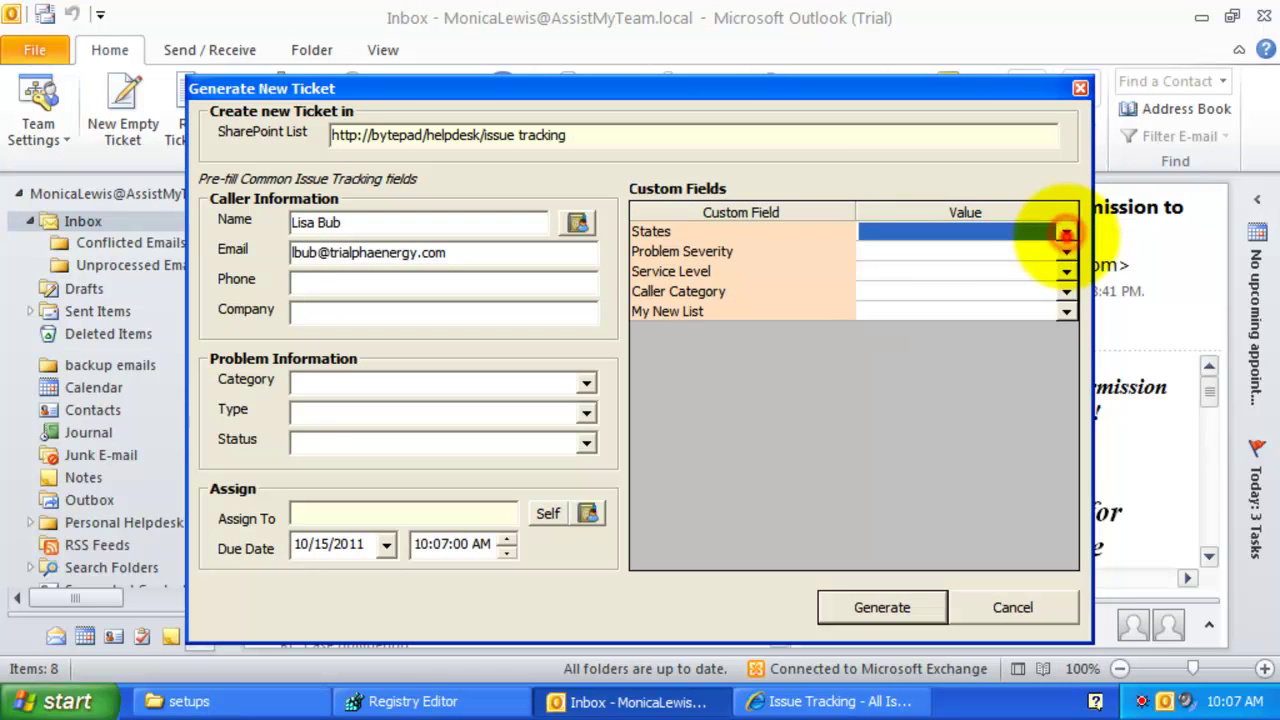
pyautogui.click(1064, 230)
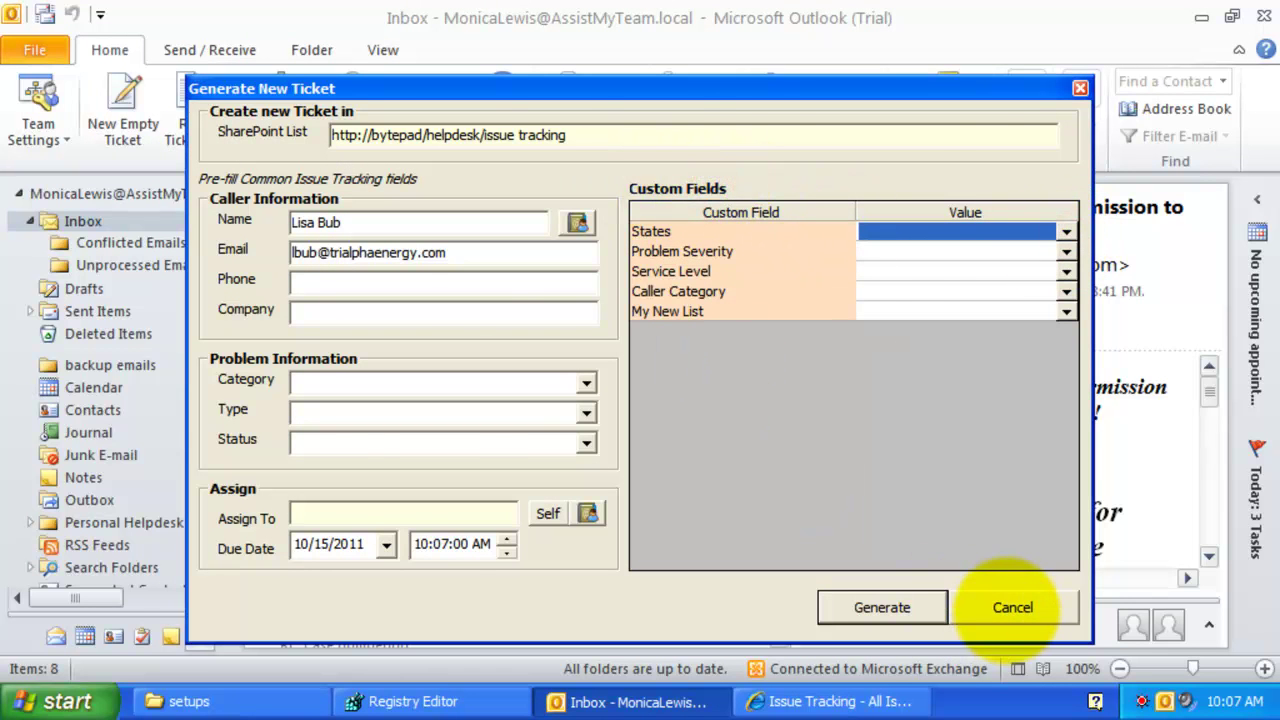
pyautogui.click(1012, 607)
# Open the Advanced Team Options and review the Tickets, Automation, Attachments and Notifications settings.
pyautogui.click(38, 130)
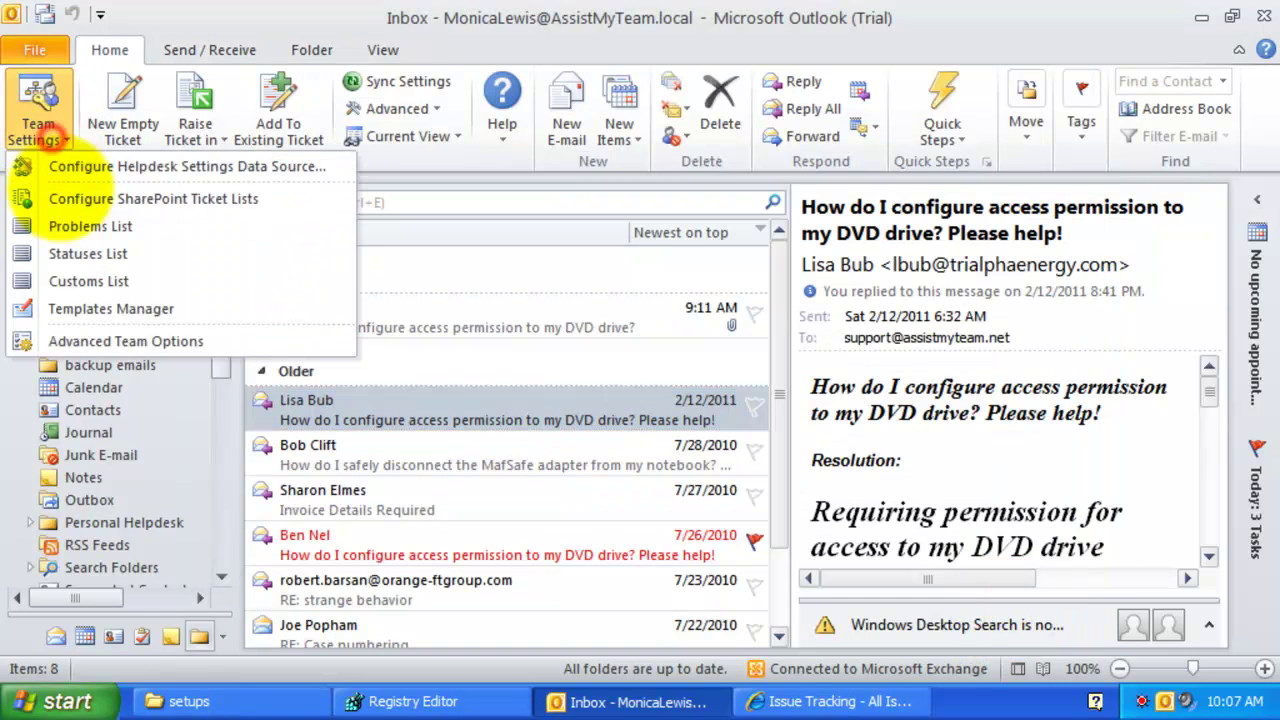
pyautogui.click(108, 337)
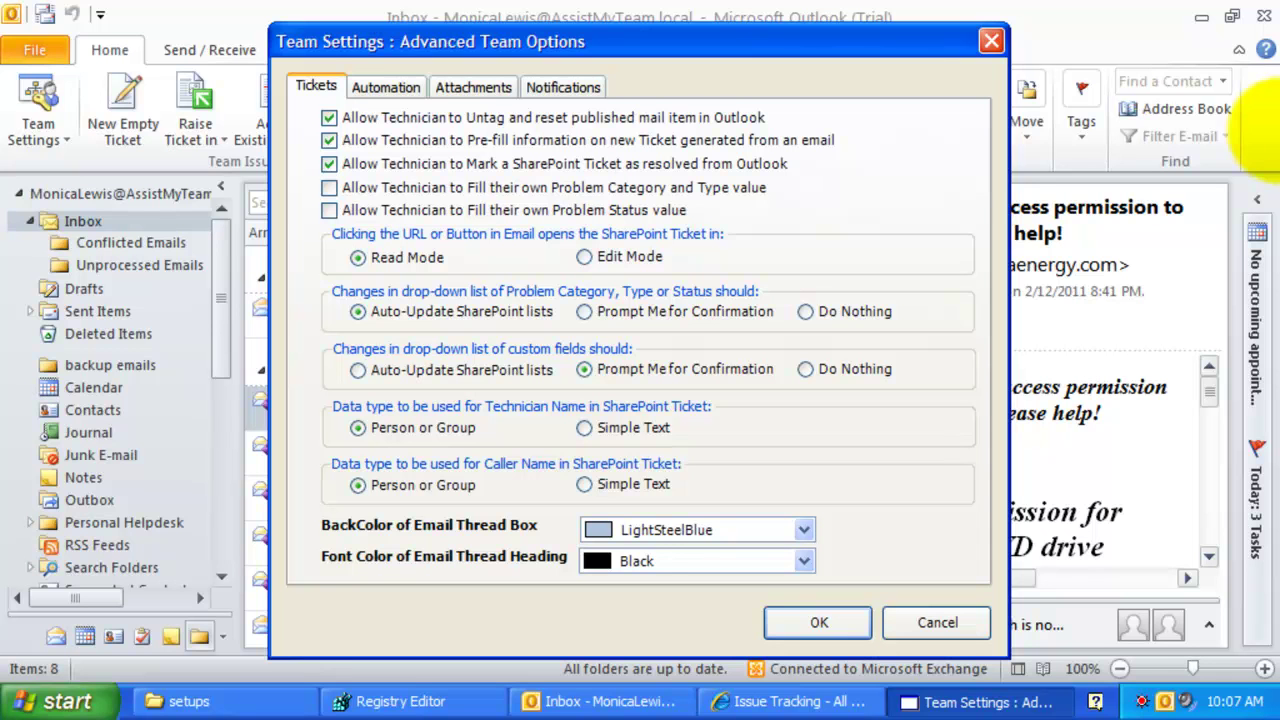
pyautogui.click(316, 80)
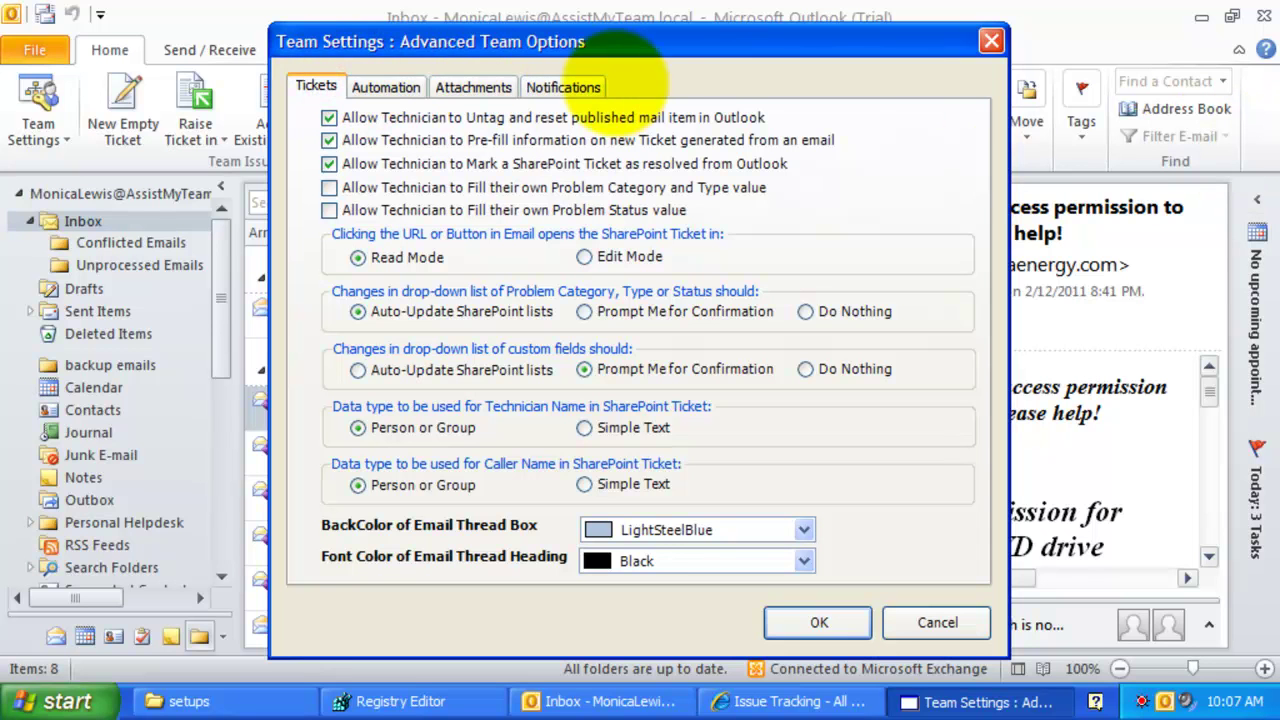
pyautogui.click(386, 87)
pyautogui.click(473, 87)
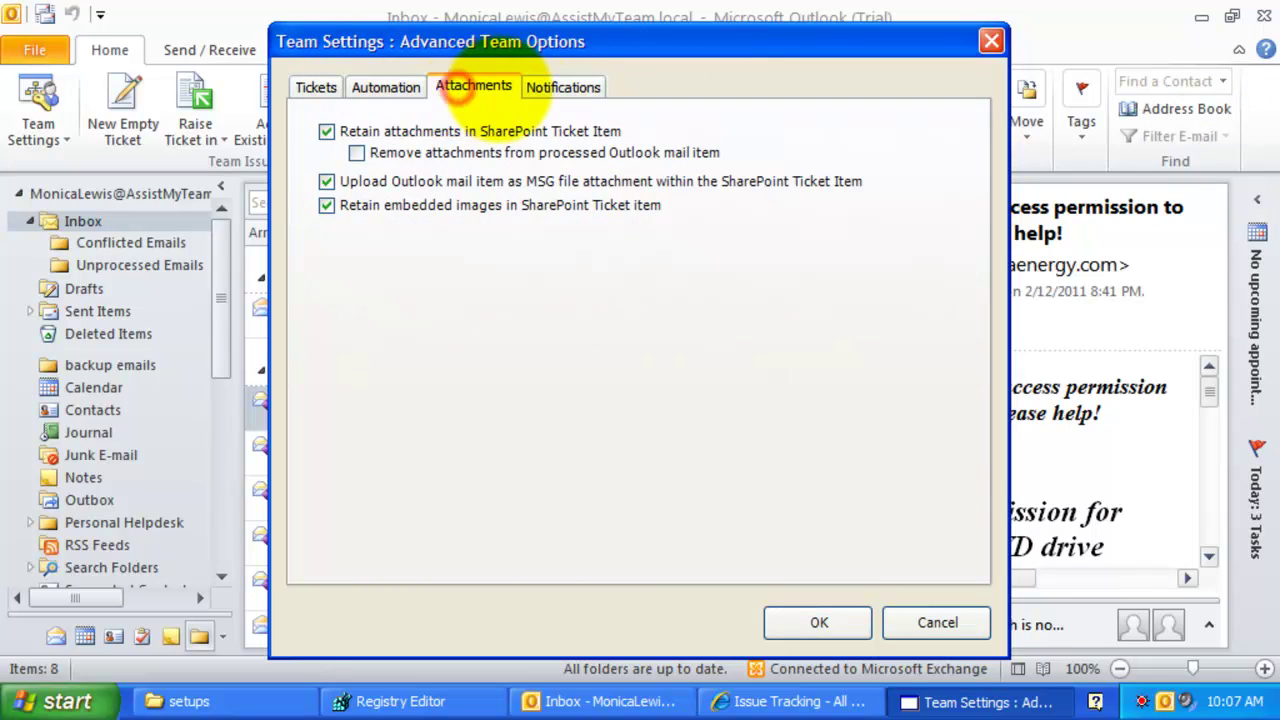
pyautogui.click(563, 87)
pyautogui.click(316, 87)
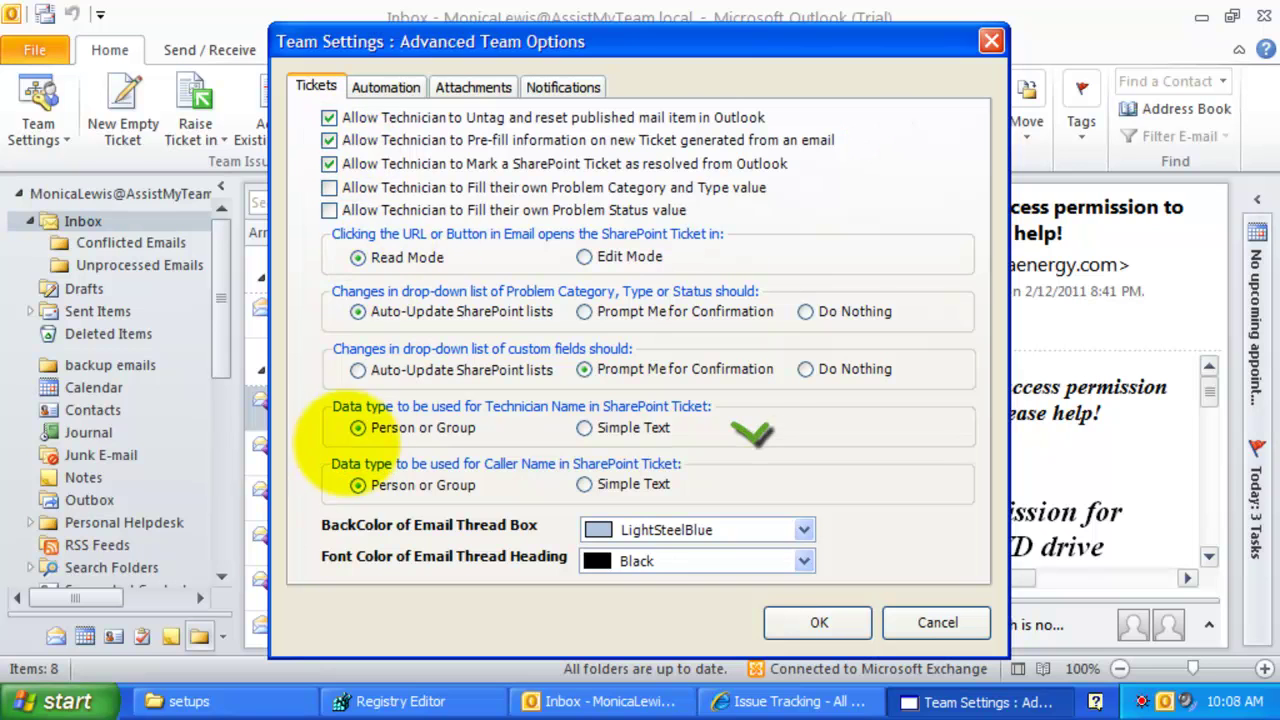
# Keep Person or Group as the technician name's data type and set the caller name's data type to Simple Text.
pyautogui.click(320, 427)
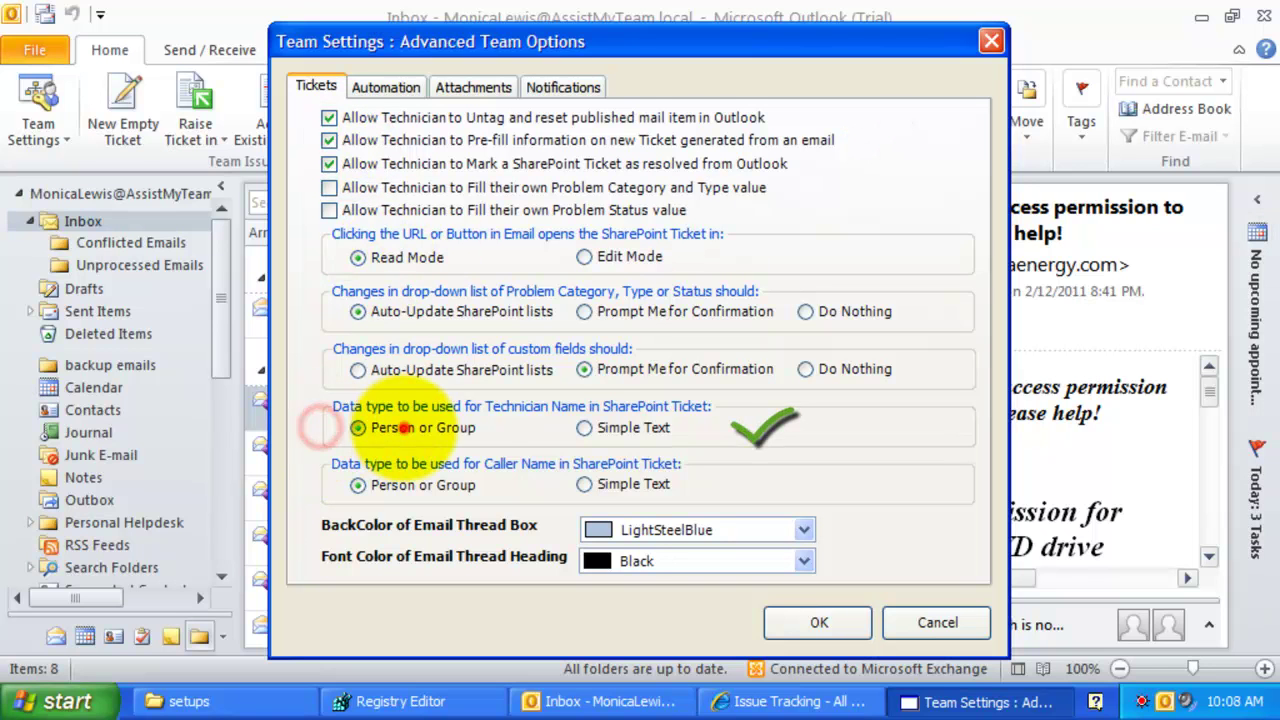
pyautogui.click(405, 428)
pyautogui.click(584, 430)
pyautogui.click(397, 428)
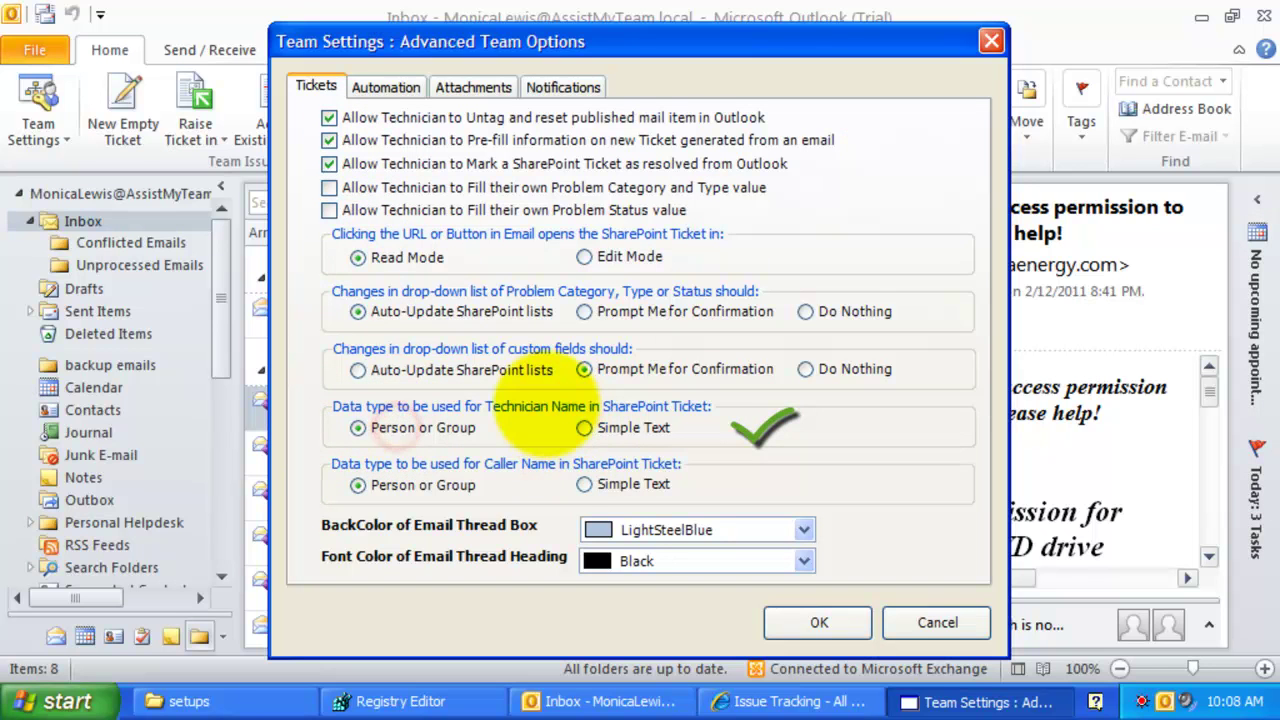
pyautogui.click(585, 484)
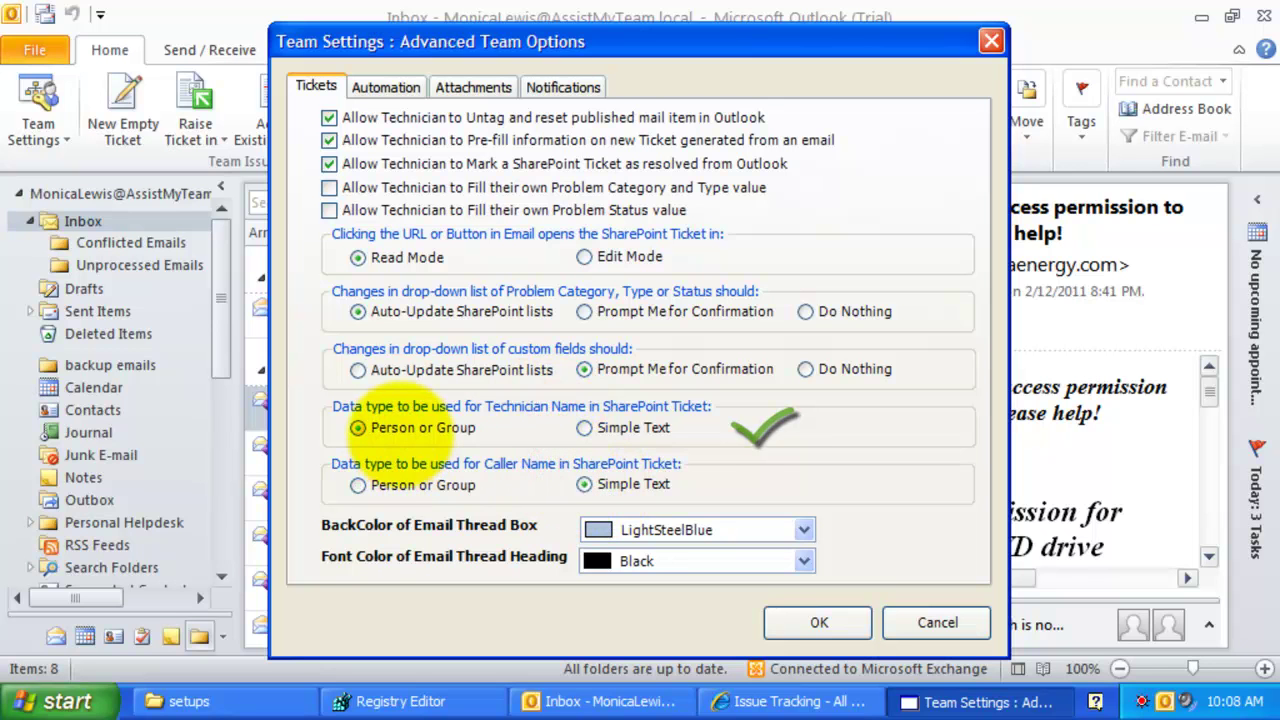
# Review the automation options, save the team options and examine the SharePoint ticket linked in the email.
pyautogui.click(386, 87)
pyautogui.click(365, 131)
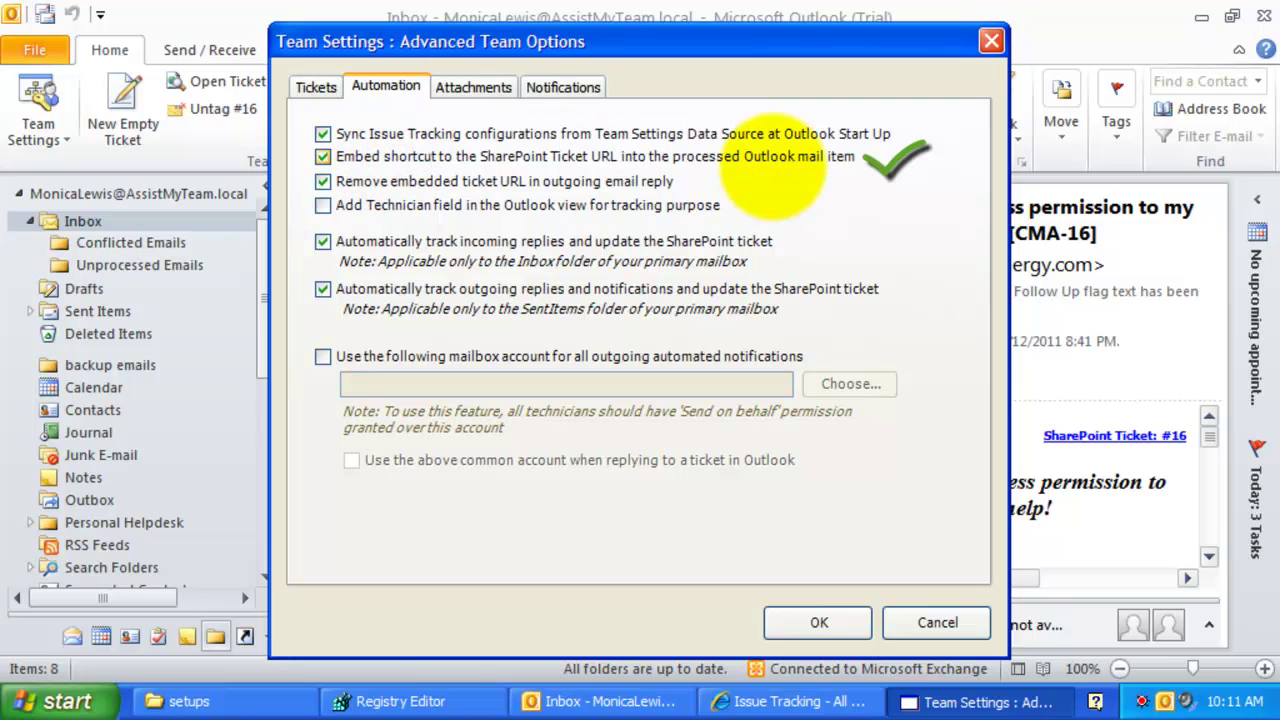
pyautogui.click(819, 622)
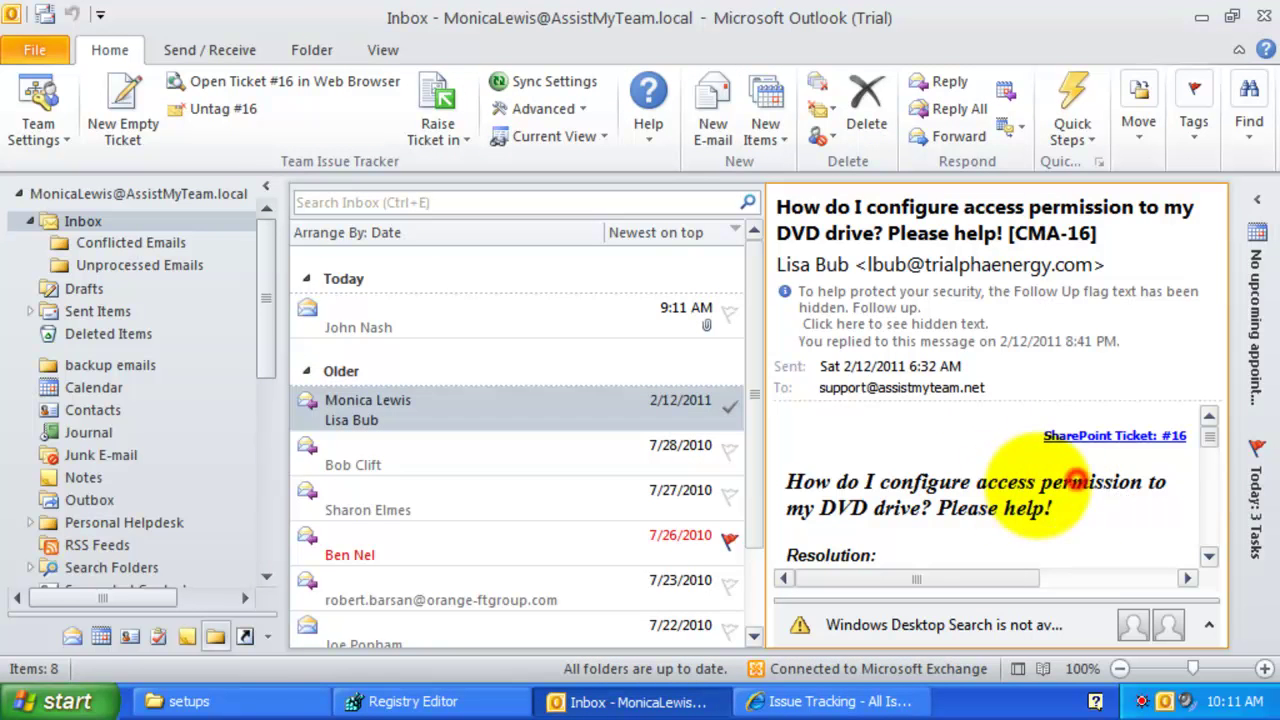
pyautogui.click(1092, 435)
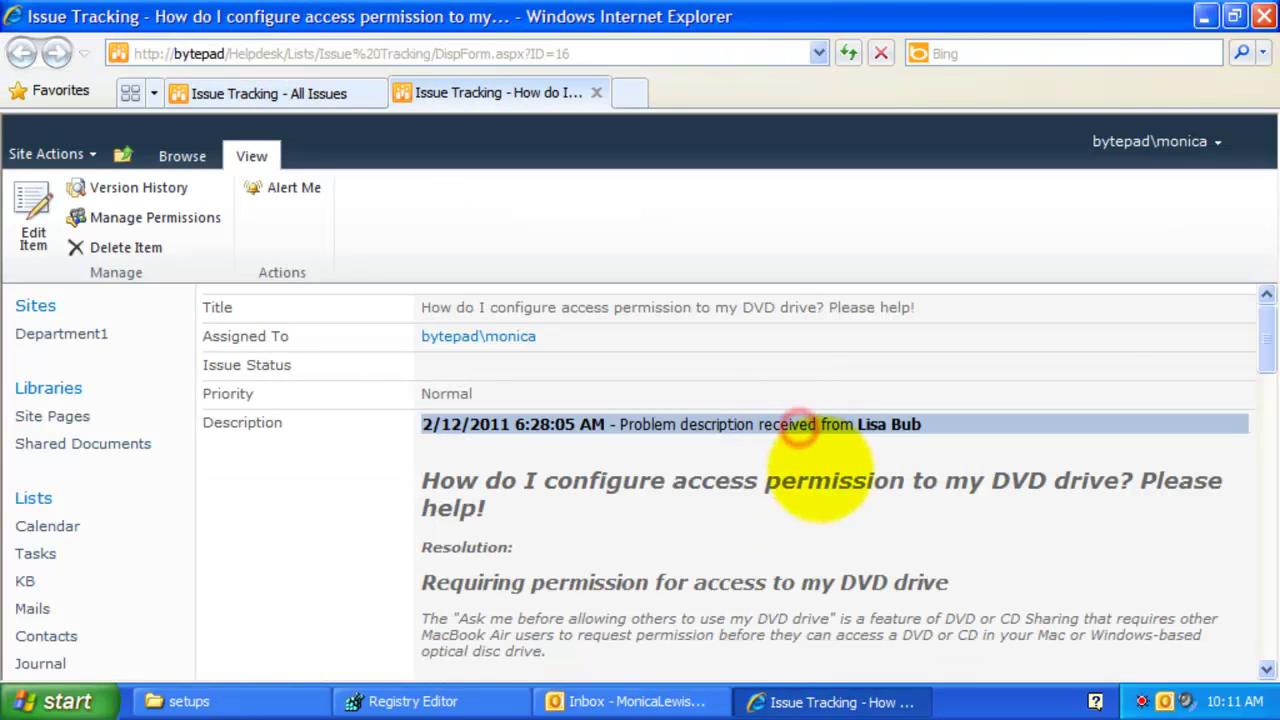
pyautogui.moveTo(1268, 318); pyautogui.dragTo(1184, 56)
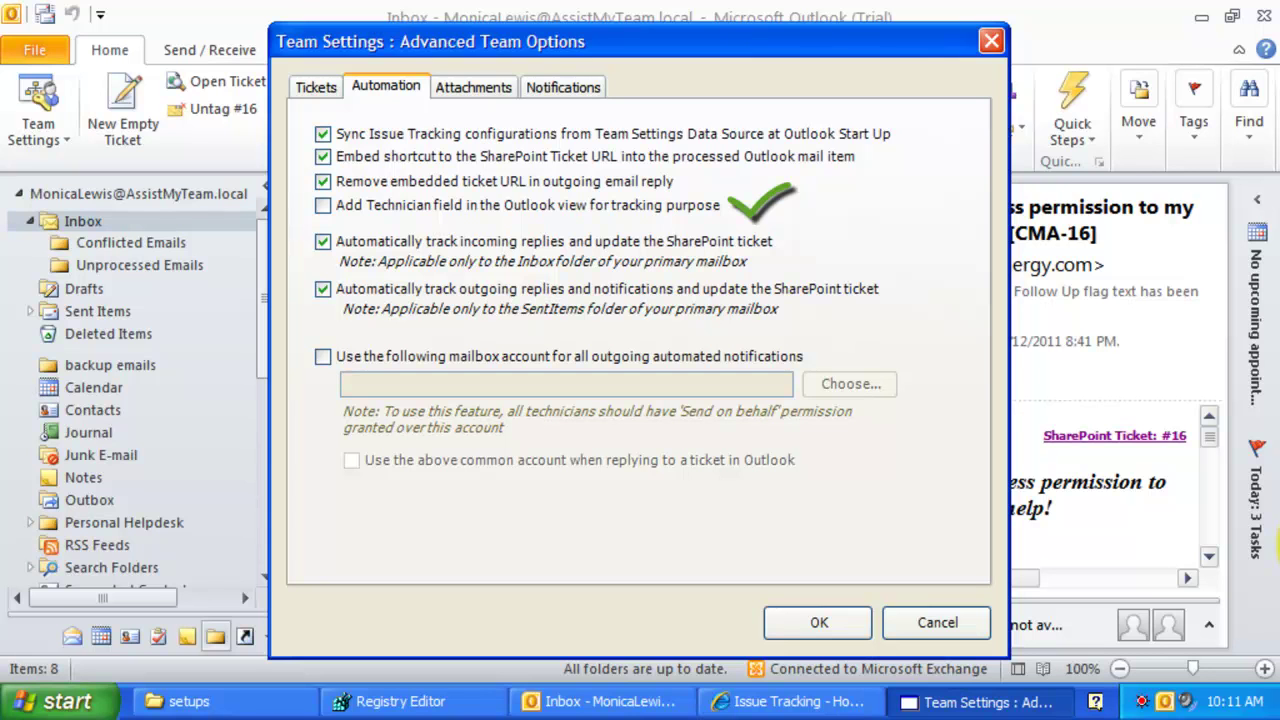
# Add the Technician field to the Outlook view, and collapse the folder pane and widen the message list to show its columns.
pyautogui.click(399, 205)
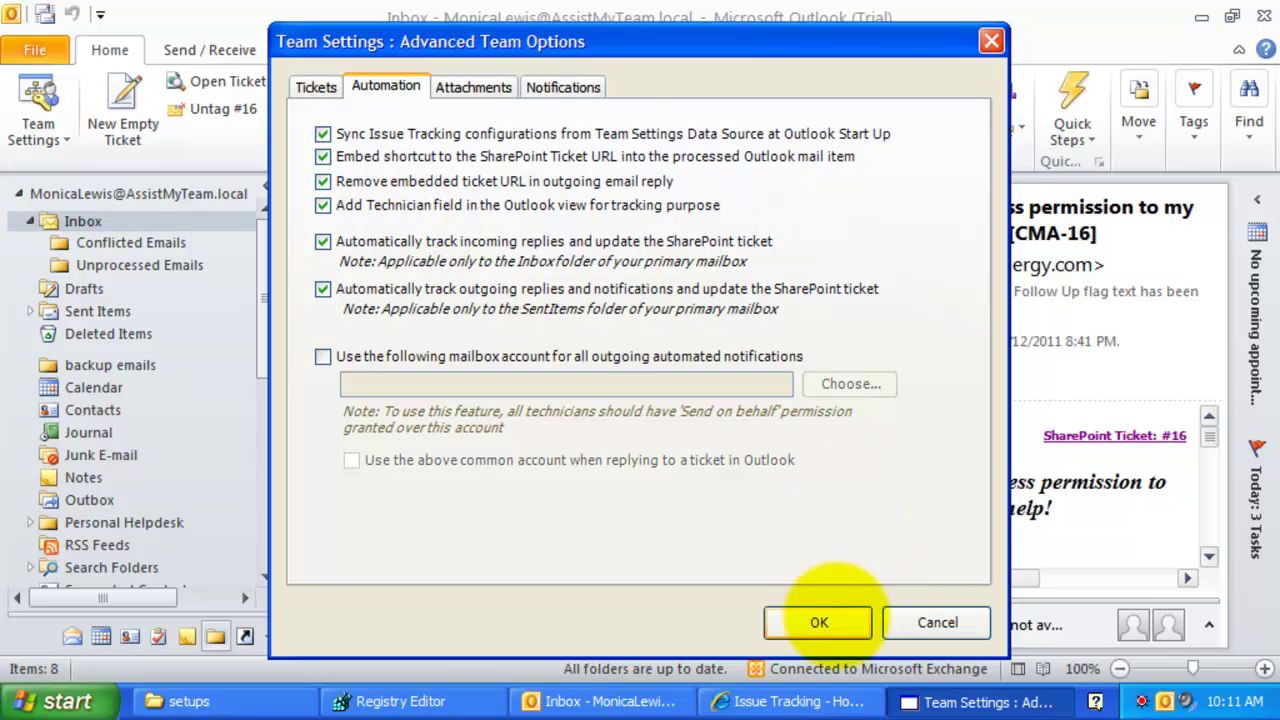
pyautogui.click(819, 622)
pyautogui.click(266, 187)
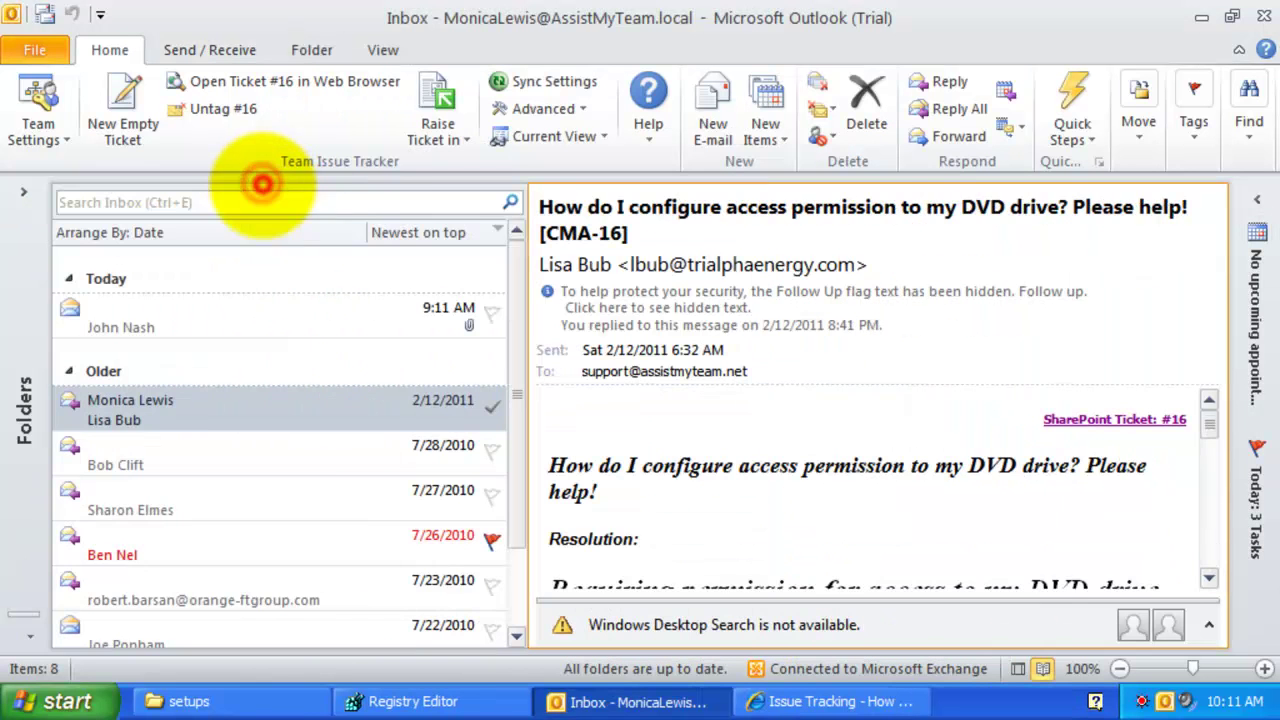
pyautogui.moveTo(527, 305); pyautogui.dragTo(845, 308)
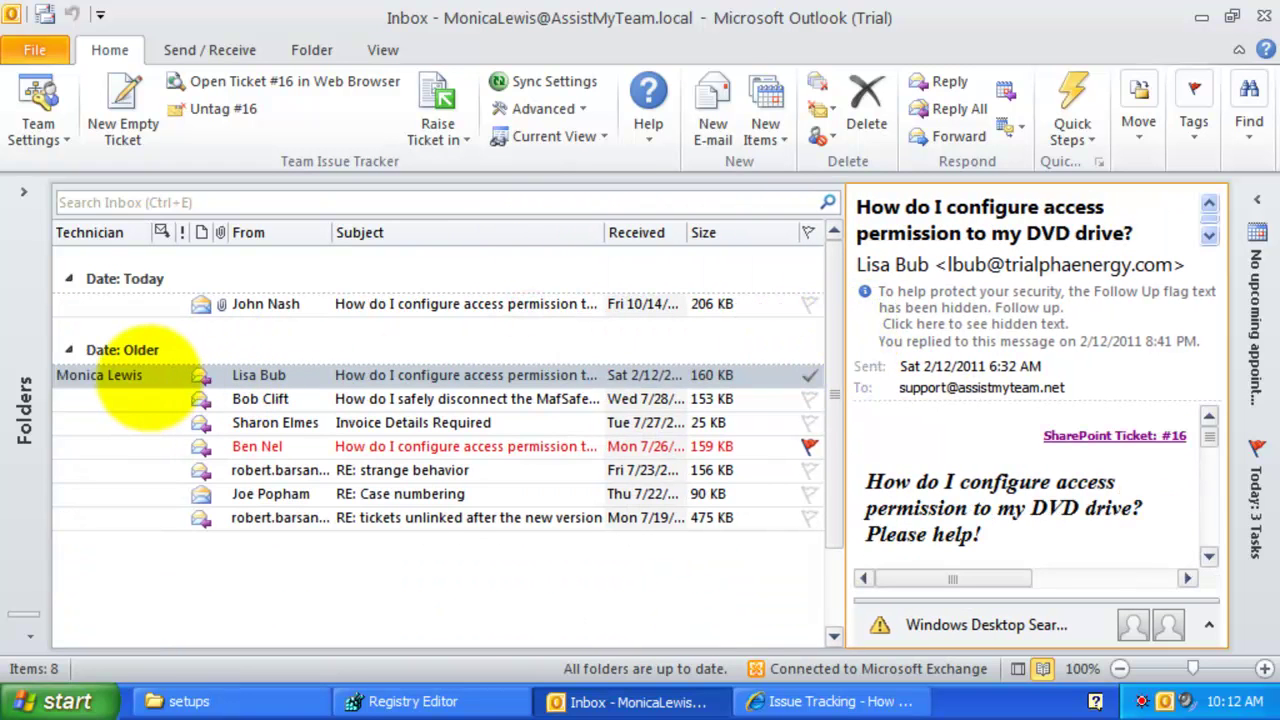
# Compare the Technician column of the ticketed email with that of the email below it.
pyautogui.click(136, 378)
pyautogui.click(162, 397)
pyautogui.click(162, 376)
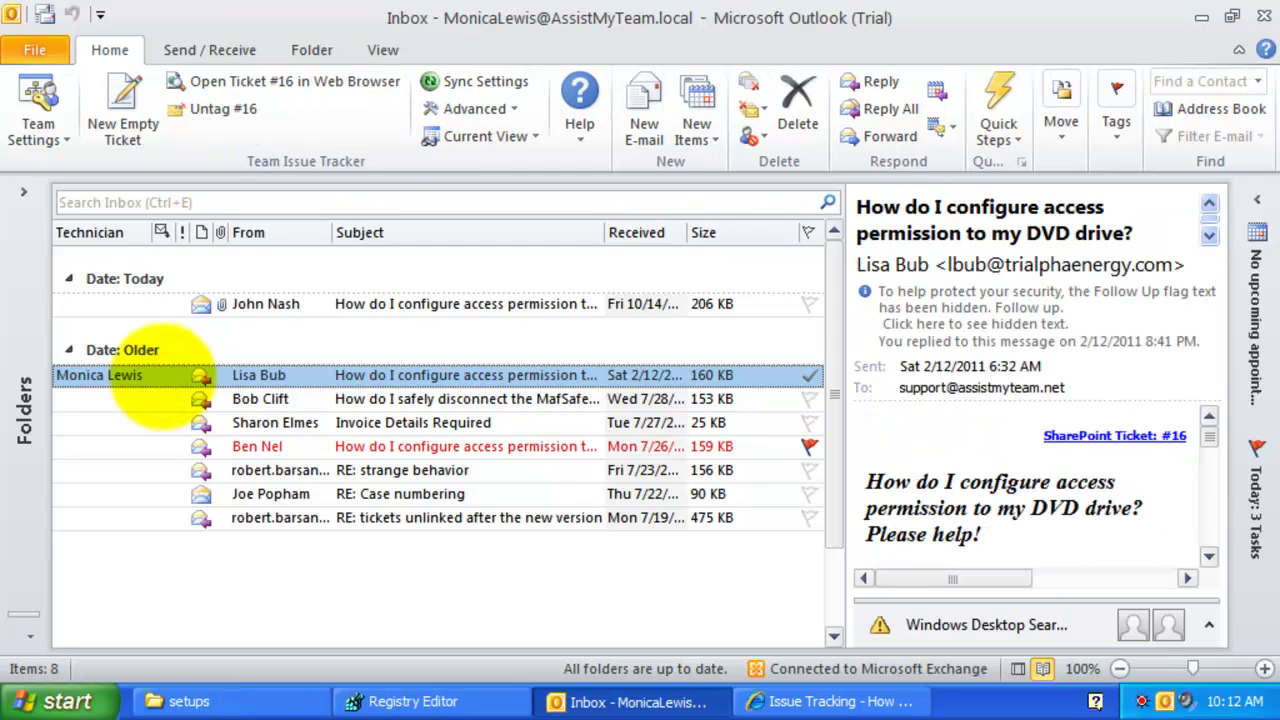
pyautogui.click(108, 375)
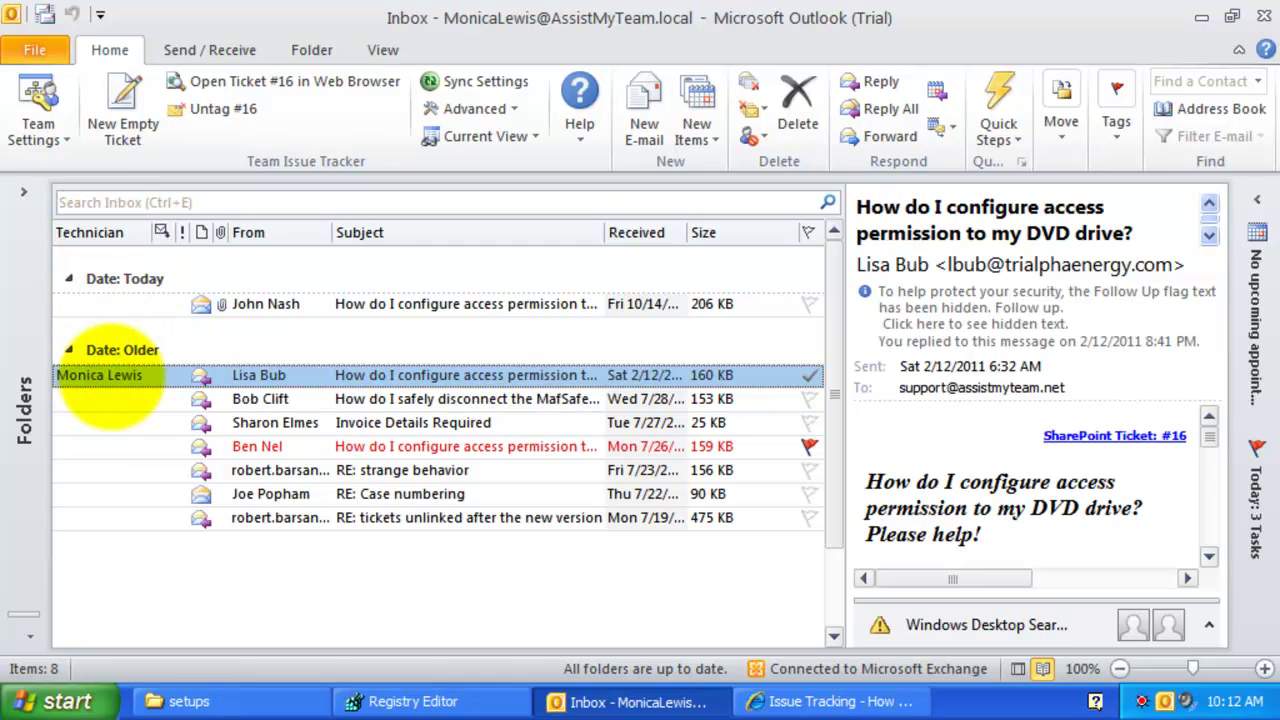
# Reopen the Advanced Team Options and examine the automatic tracking settings for incoming and outgoing replies.
pyautogui.click(40, 118)
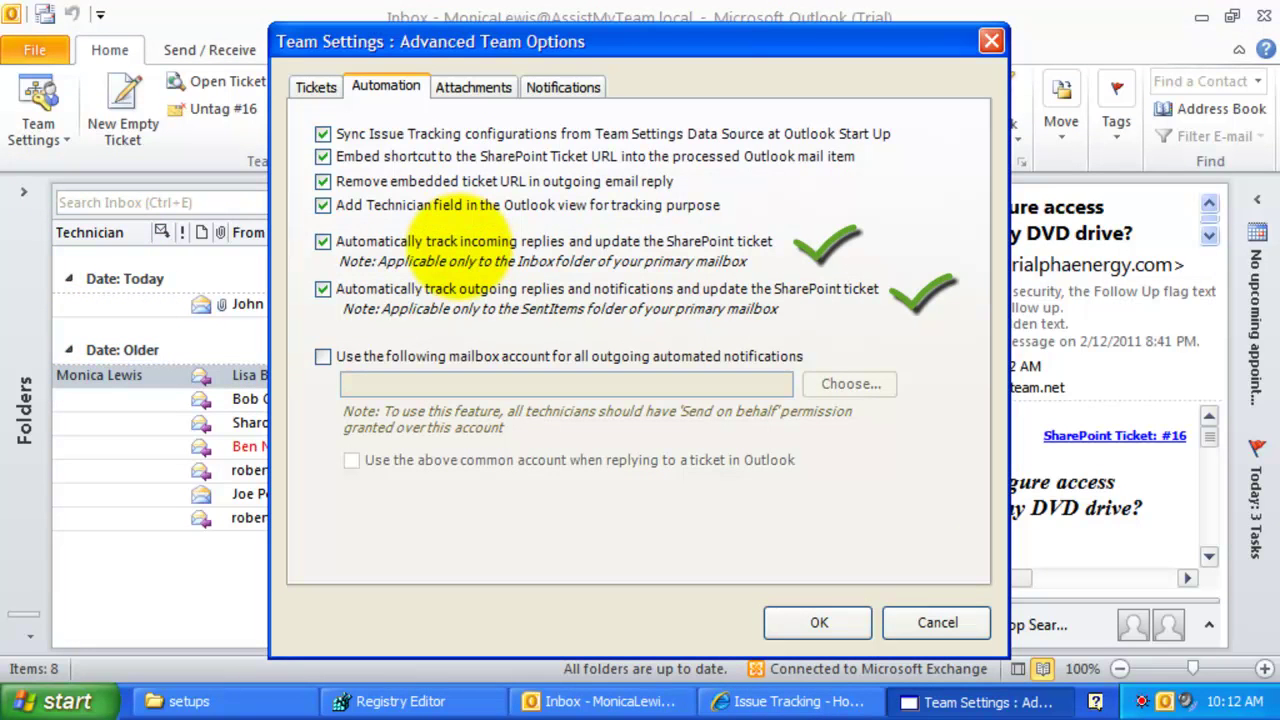
pyautogui.click(458, 244)
pyautogui.click(394, 245)
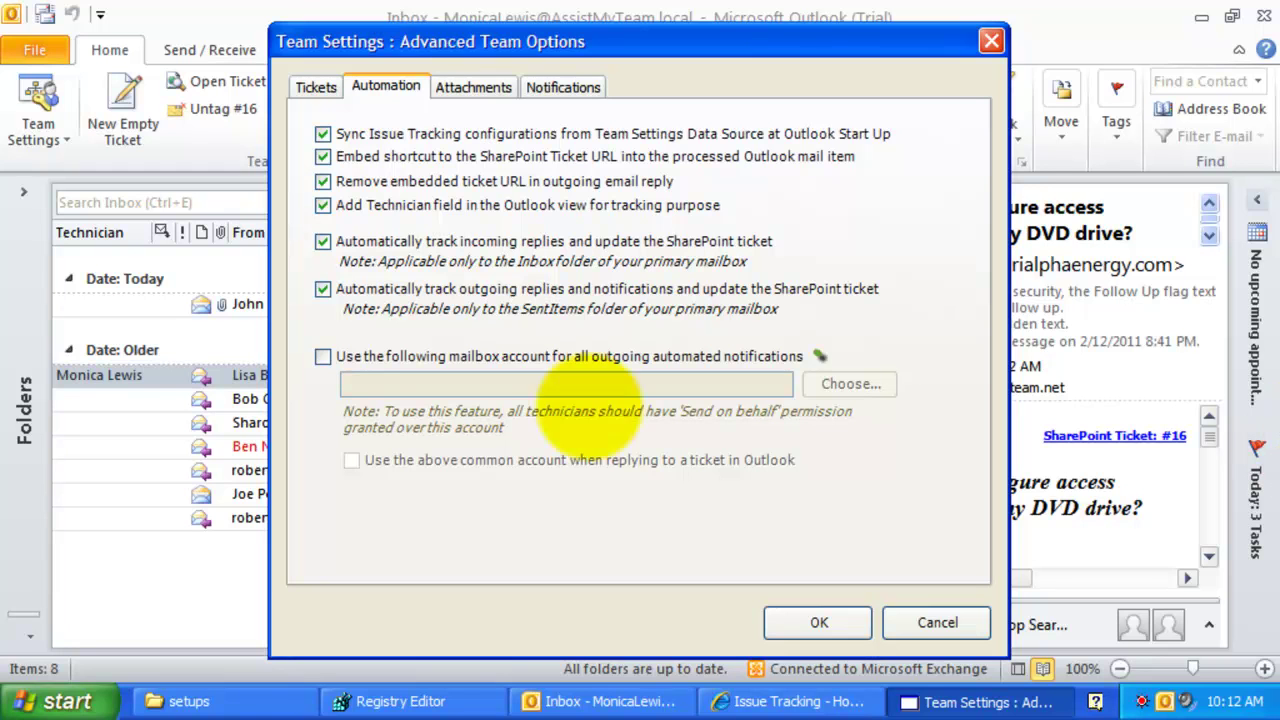
# Use the Support mailbox account for all outgoing automated notifications and for replies to a ticket in Outlook.
pyautogui.click(435, 355)
pyautogui.click(465, 385)
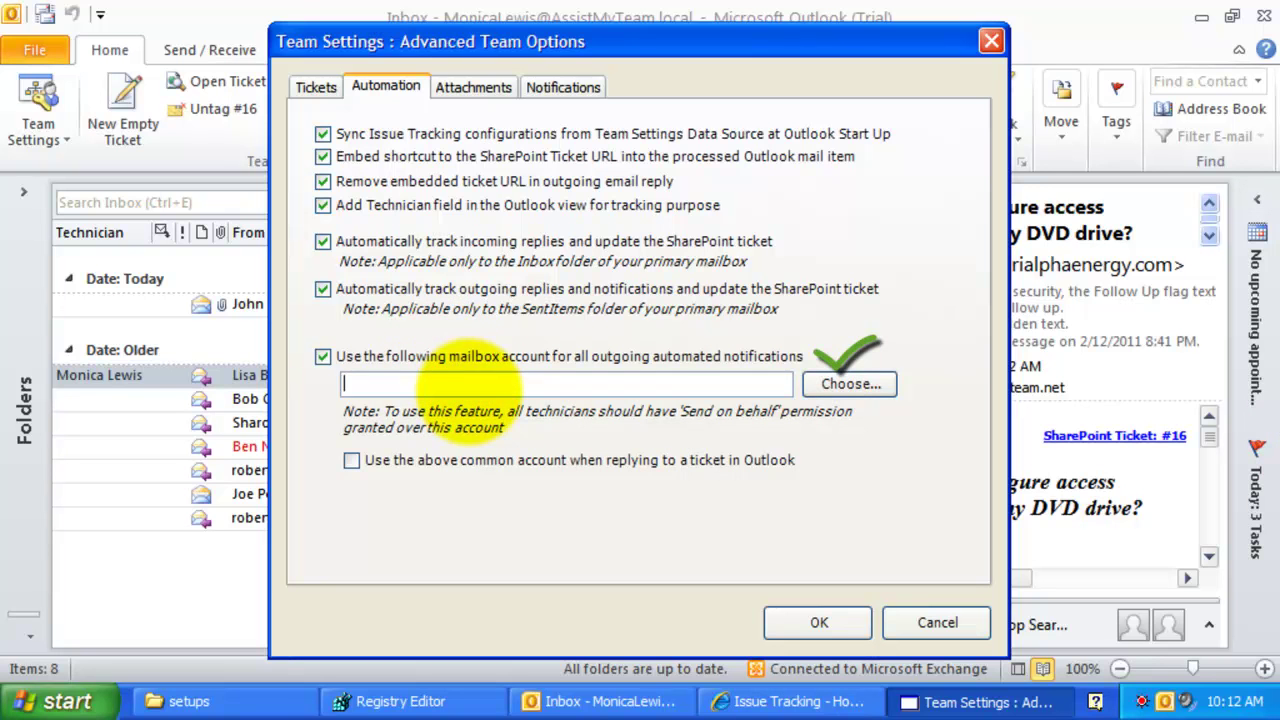
pyautogui.click(840, 385)
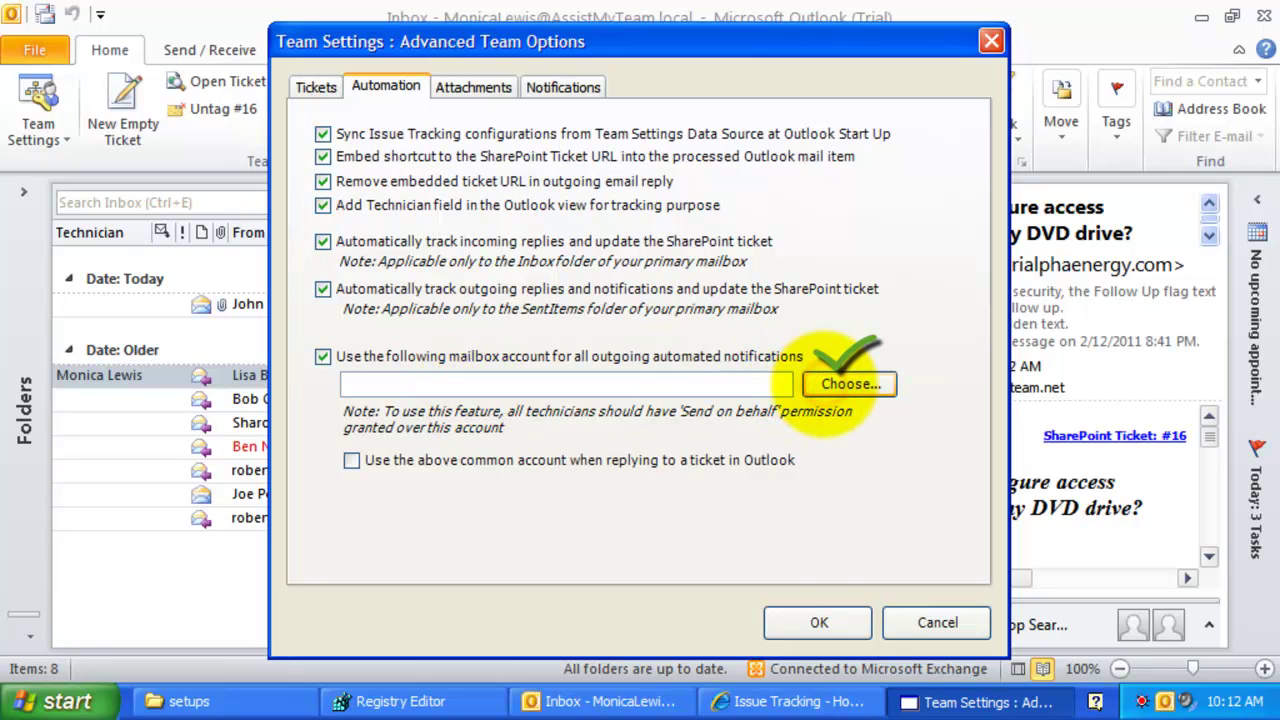
pyautogui.write('Support')
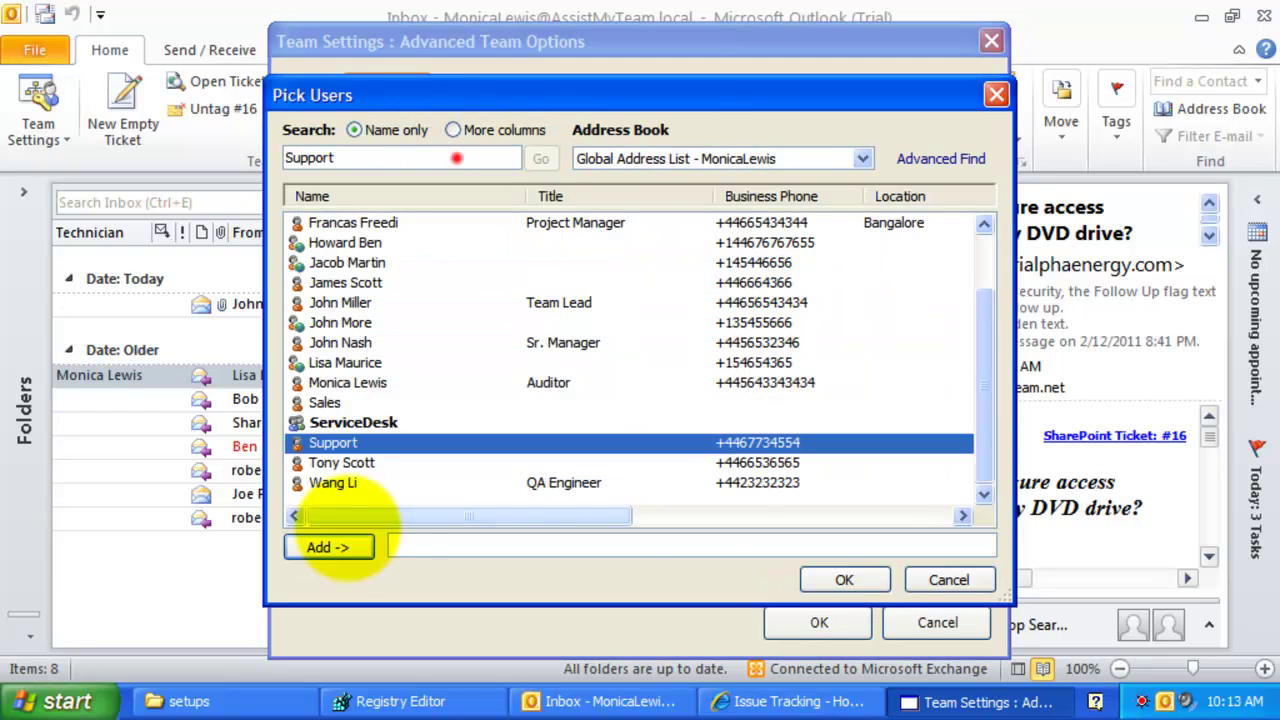
pyautogui.click(328, 546)
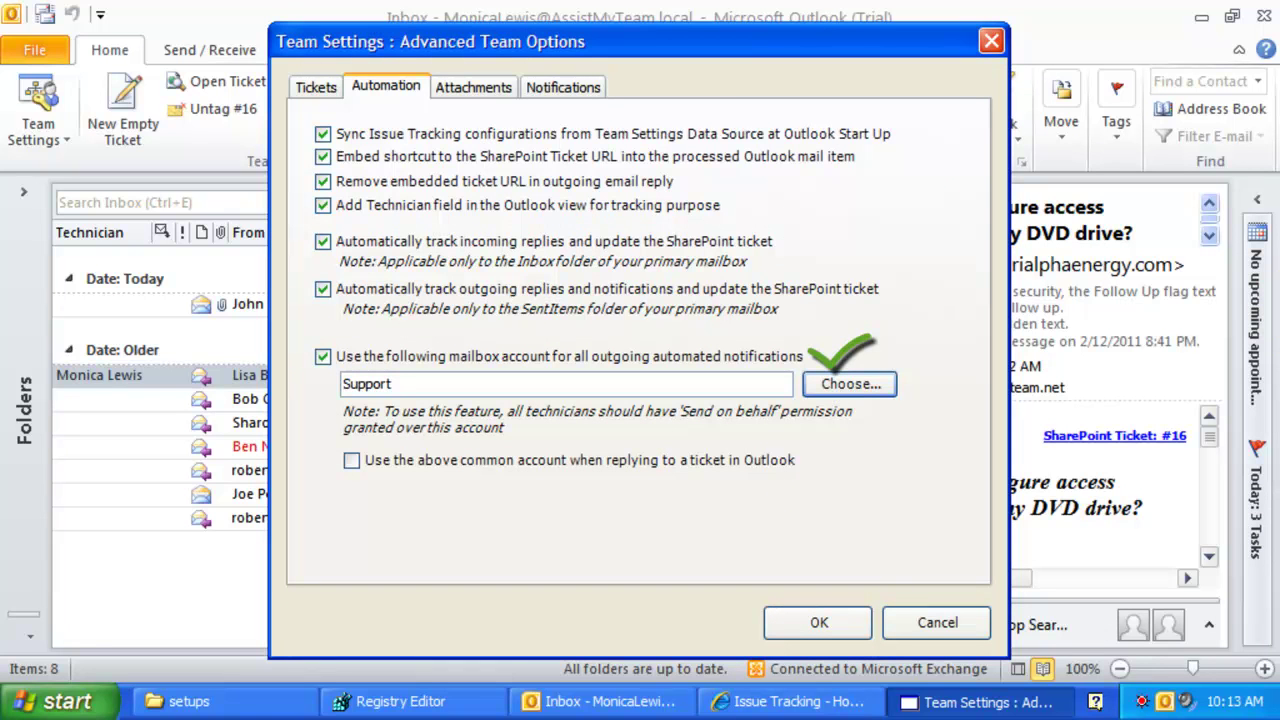
pyautogui.click(352, 461)
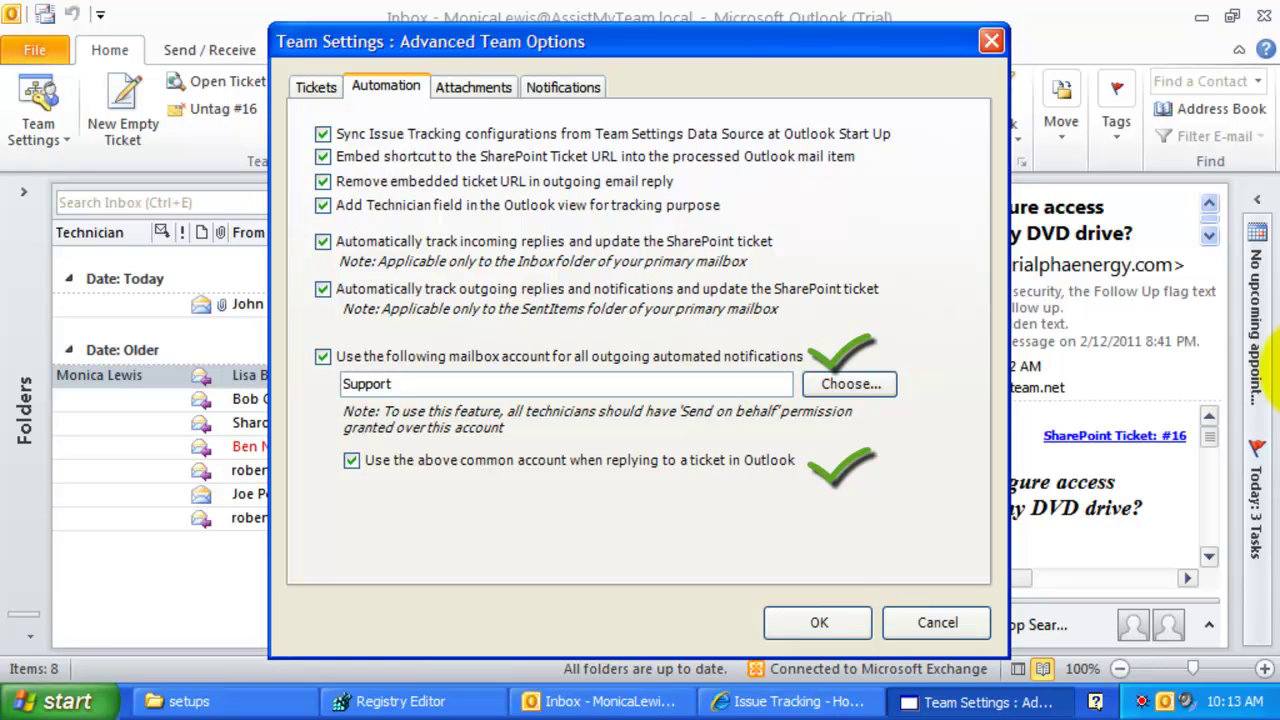
pyautogui.click(730, 489)
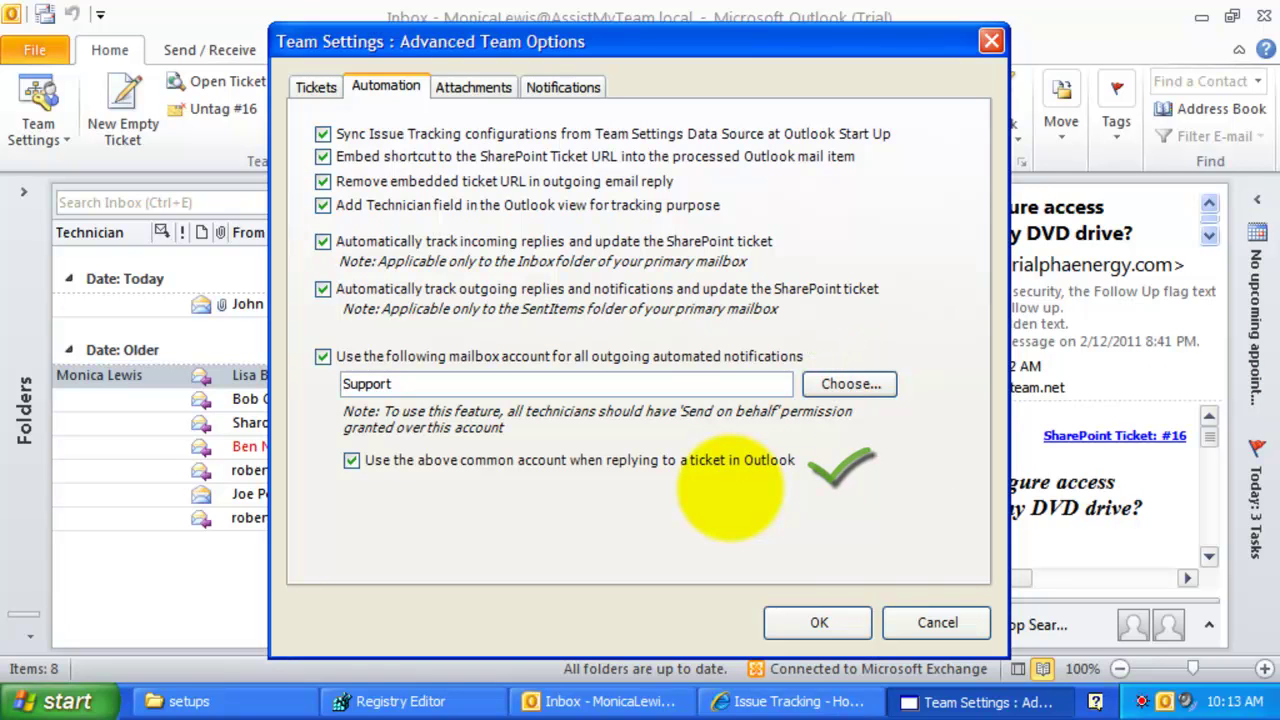
# Enable caller confirmation for new tickets and technician notifications for ticket assignment and new caller replies.
pyautogui.click(565, 87)
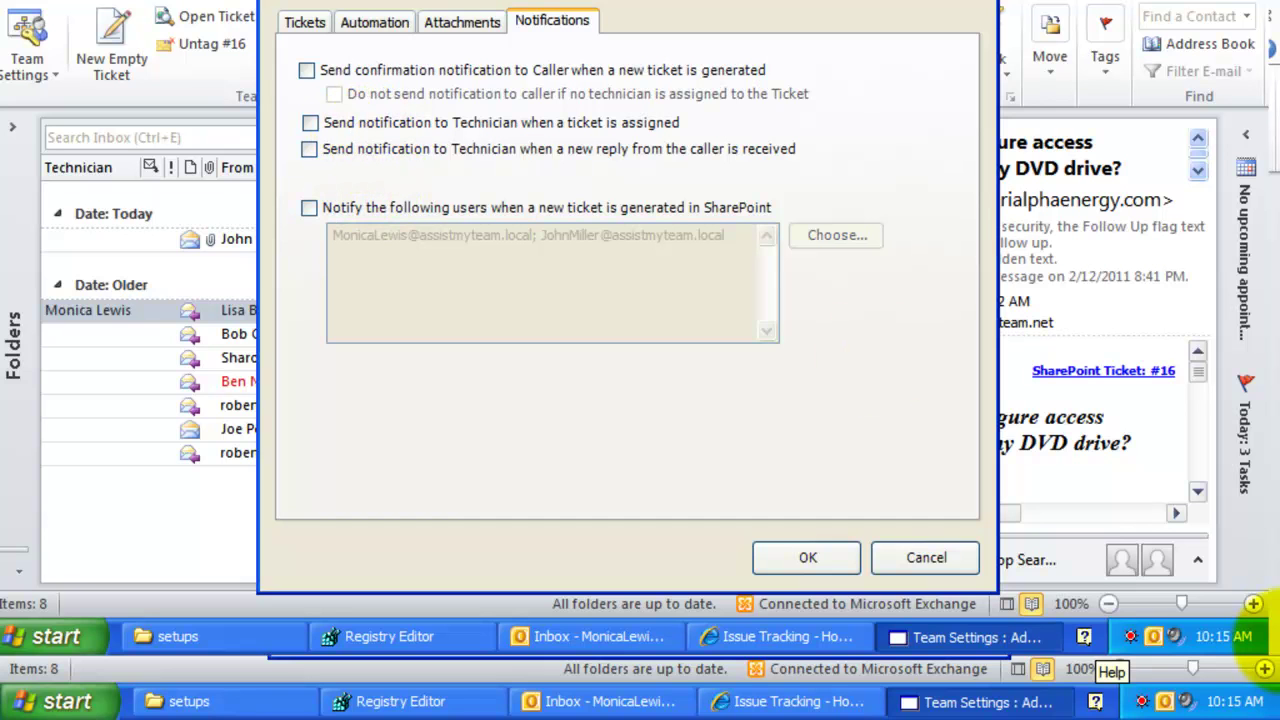
pyautogui.click(307, 71)
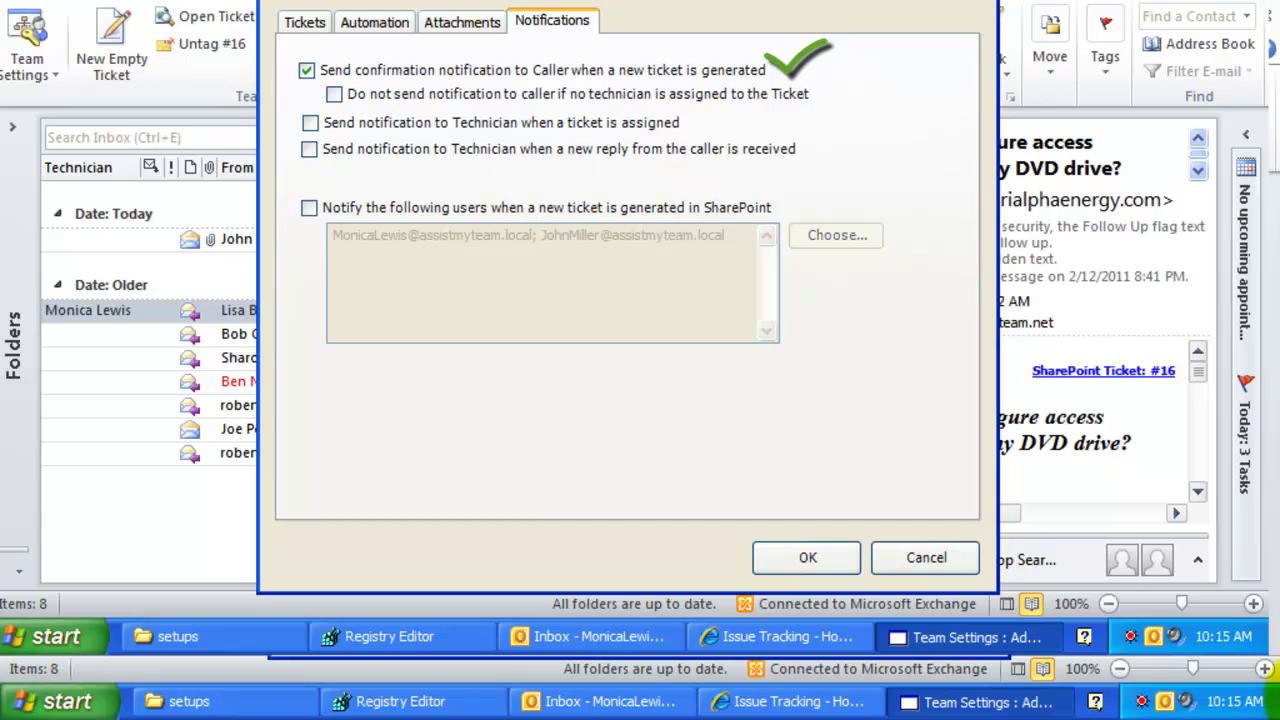
pyautogui.click(310, 122)
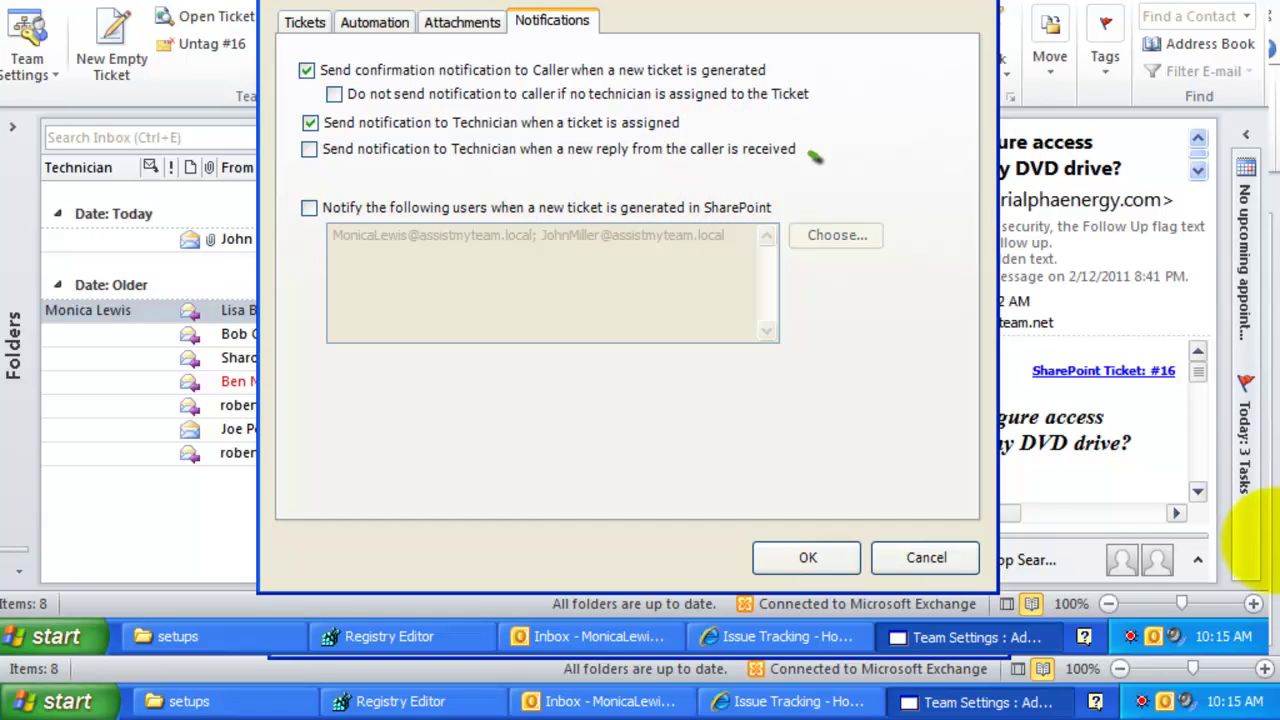
pyautogui.click(309, 148)
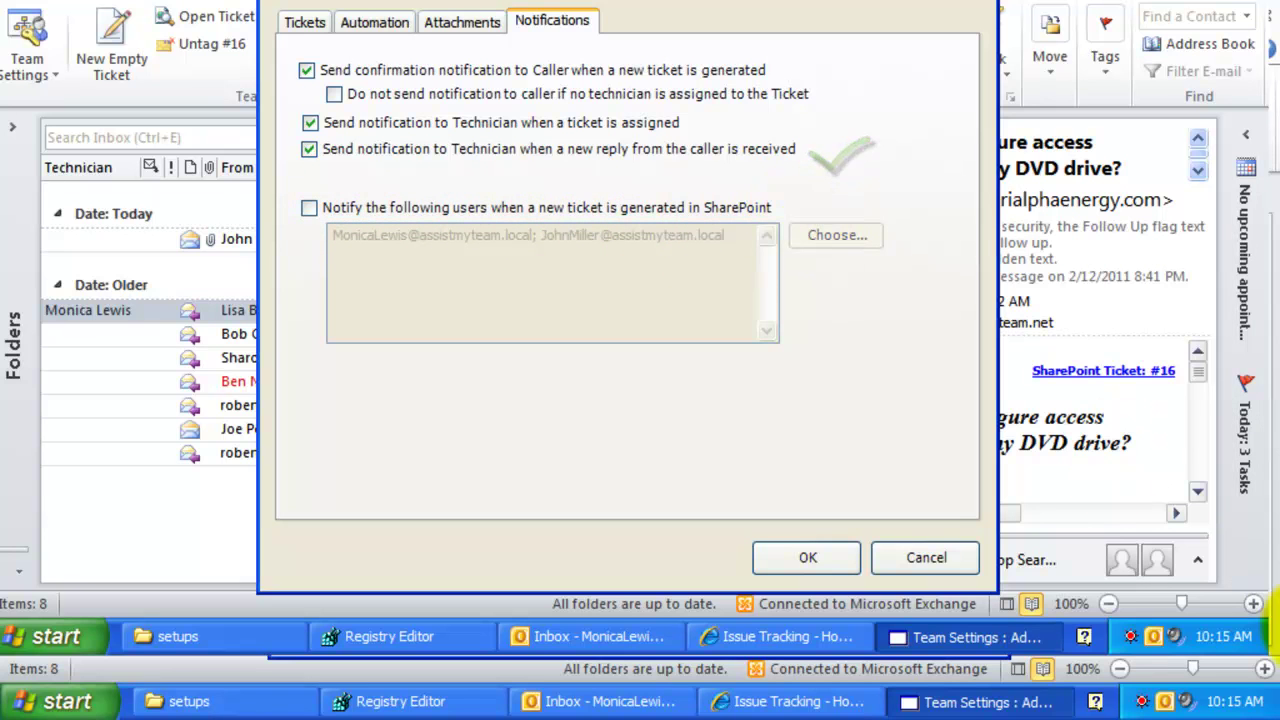
# Enable user notification for new SharePoint tickets and add another recipient from the address book to the list.
pyautogui.click(429, 209)
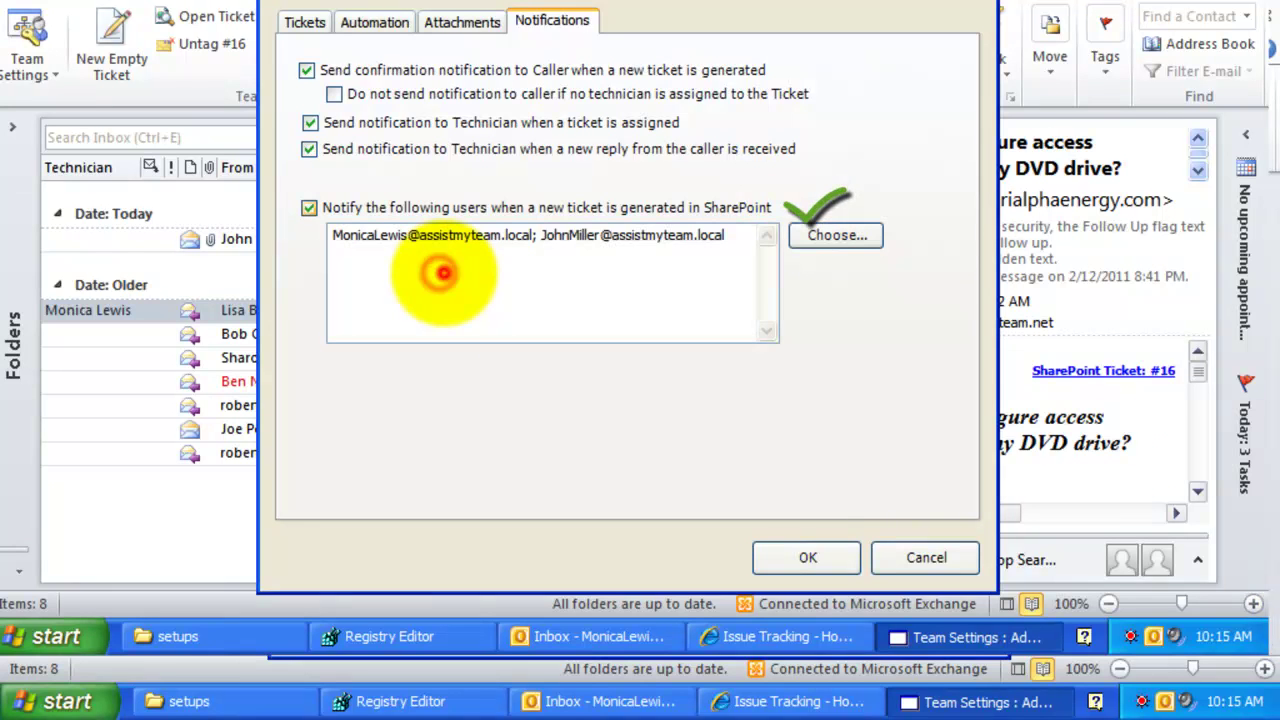
pyautogui.click(467, 259)
pyautogui.moveTo(748, 300); pyautogui.dragTo(329, 286)
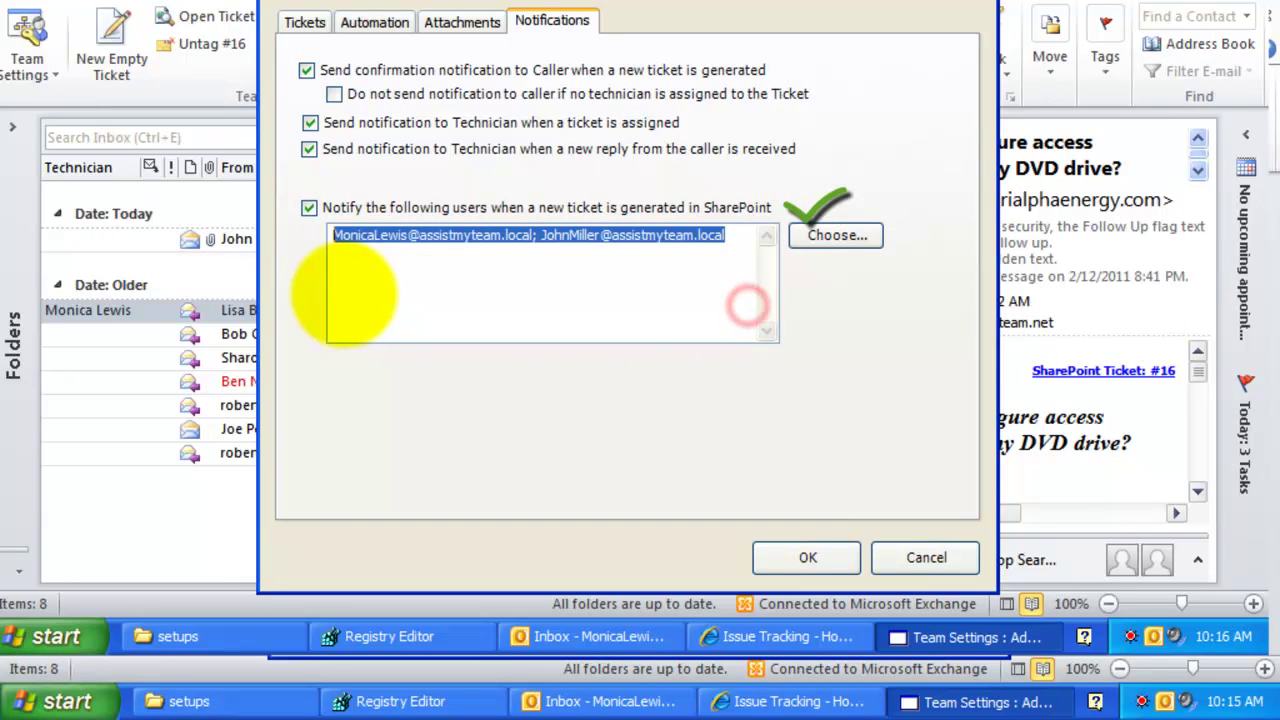
pyautogui.click(836, 236)
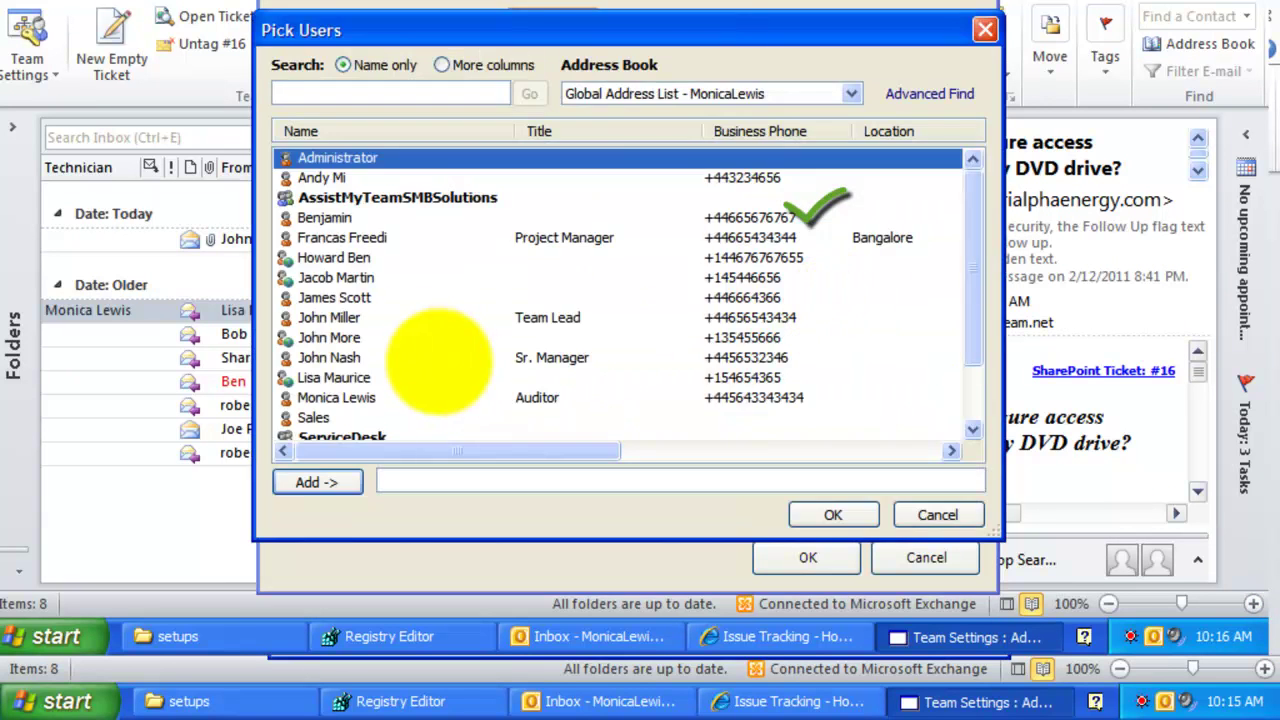
pyautogui.click(423, 280)
pyautogui.click(343, 482)
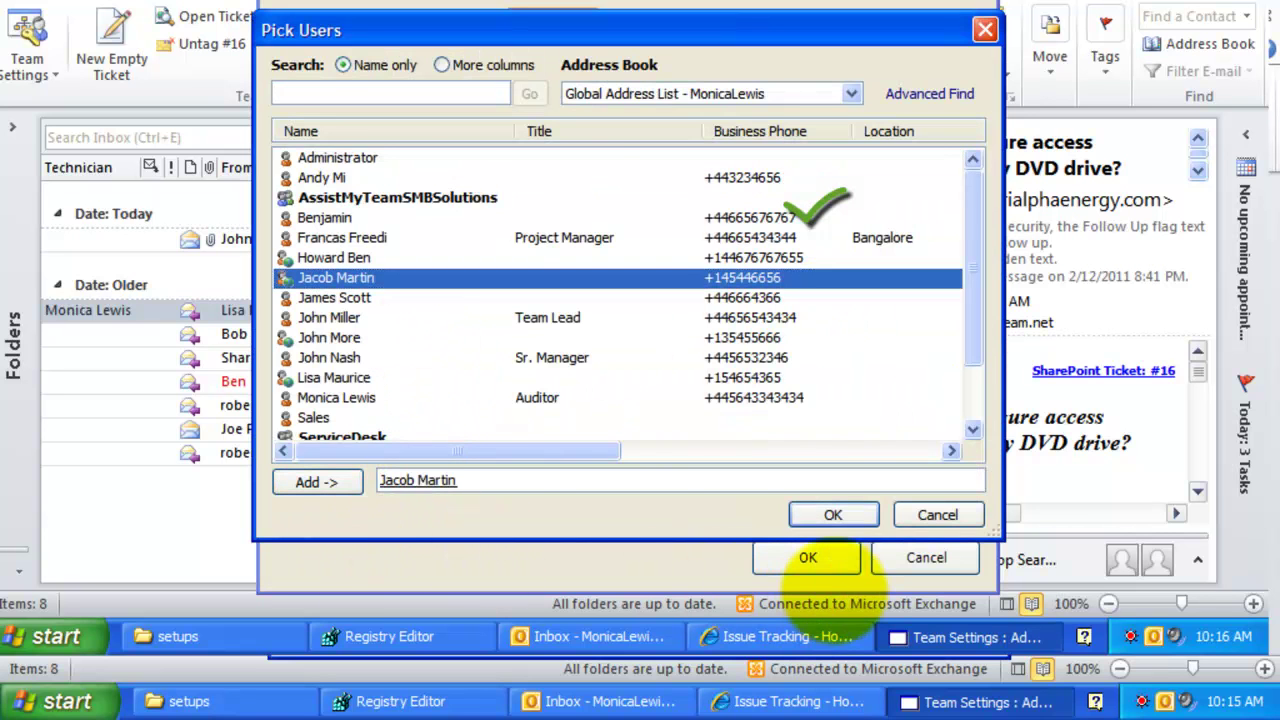
pyautogui.click(835, 515)
pyautogui.click(732, 287)
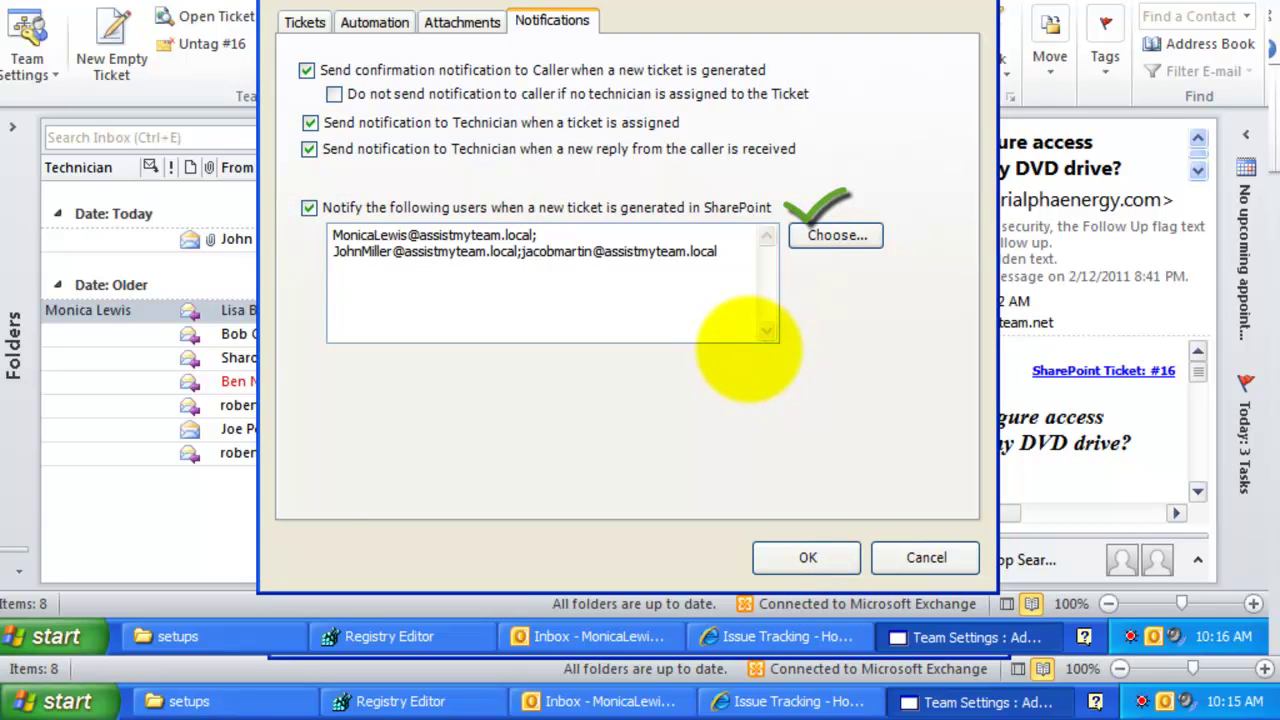
# Add Sales from the address book to the users notified of new SharePoint tickets, and close the team options.
pyautogui.click(818, 284)
pyautogui.click(822, 236)
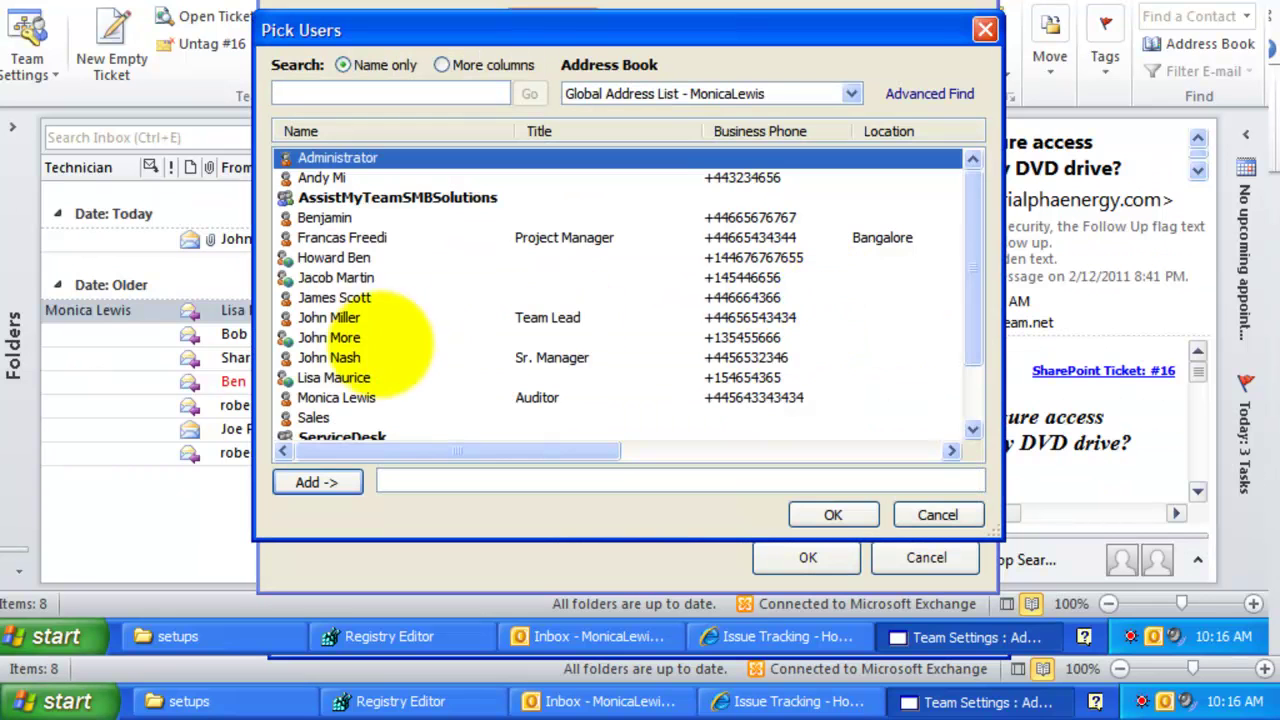
pyautogui.click(370, 279)
pyautogui.click(382, 358)
pyautogui.click(360, 339)
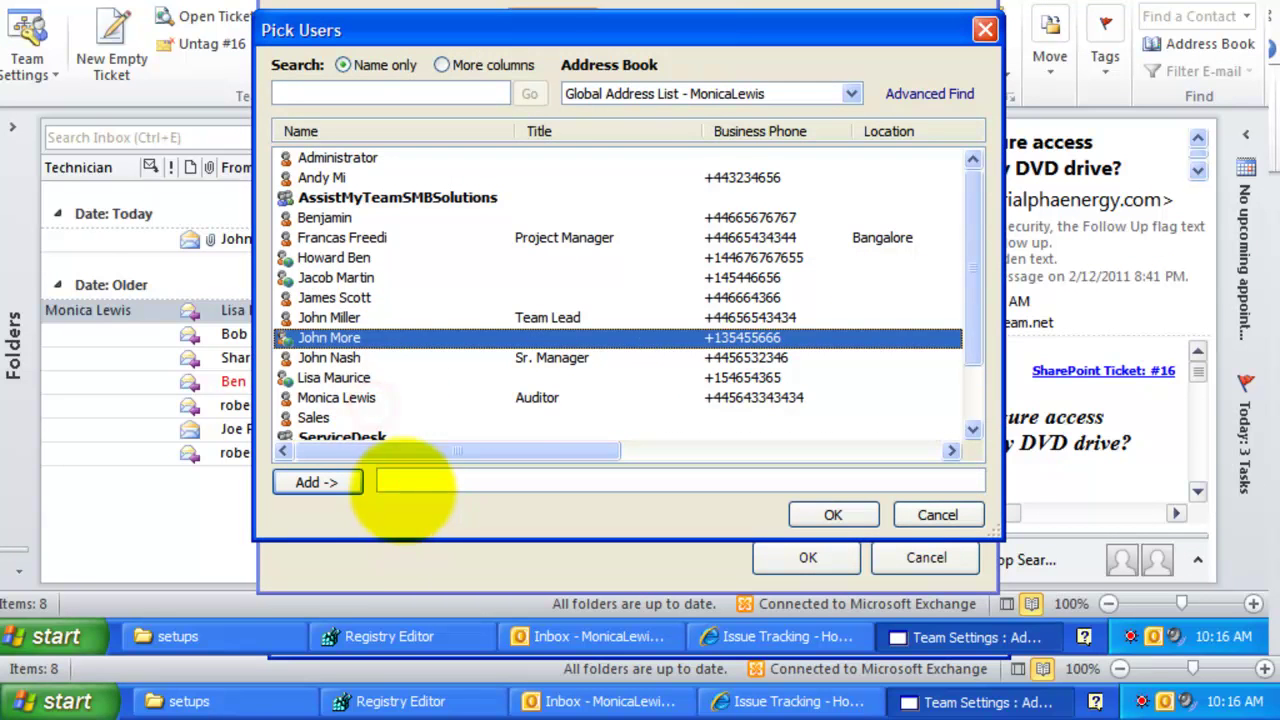
pyautogui.click(395, 421)
pyautogui.click(339, 481)
pyautogui.click(833, 514)
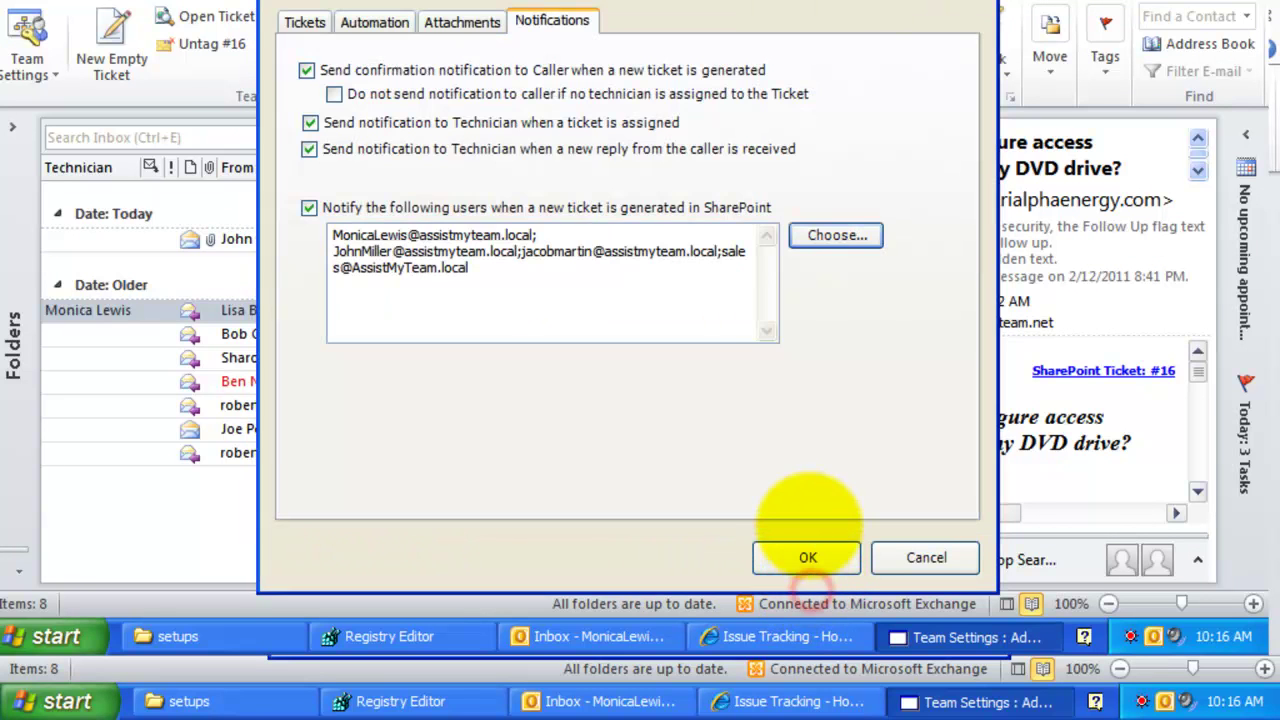
pyautogui.moveTo(820, 40); pyautogui.dragTo(841, 19)
pyautogui.click(1019, 21)
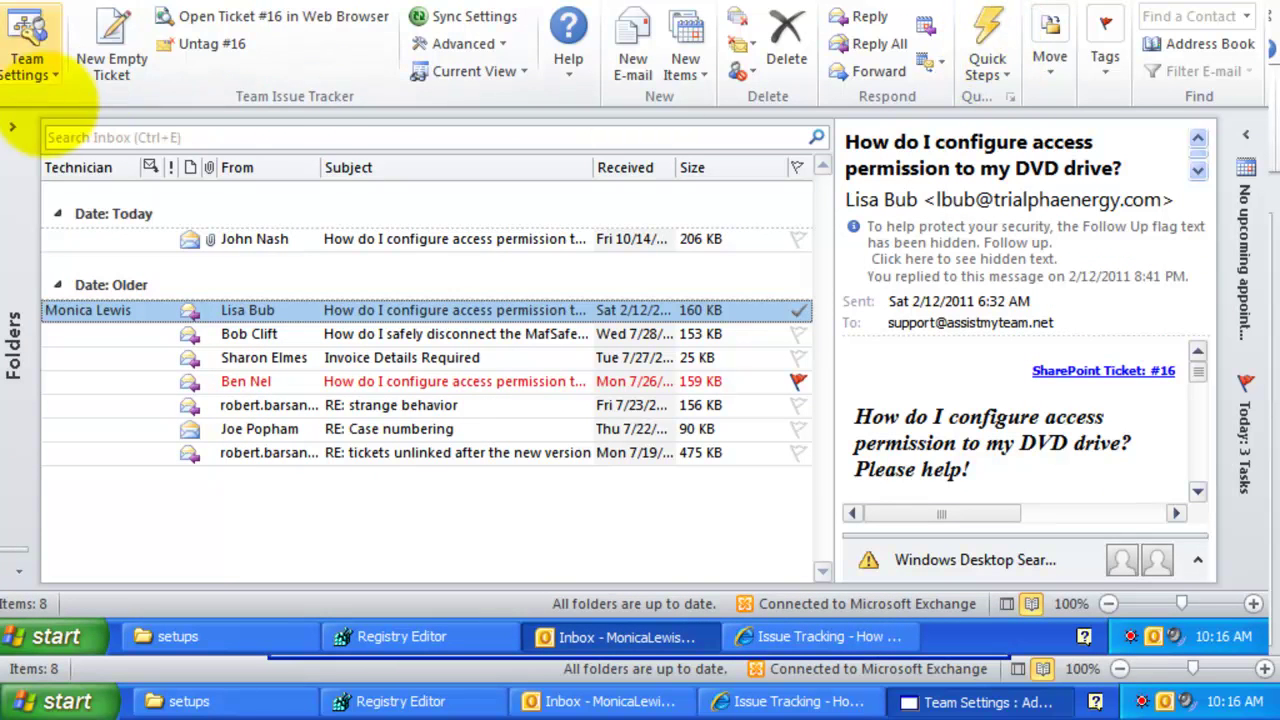
# Examine the Templates Manager's notification templates for new ticket allotment, ticket assignment, reply received and admin-specified users, then close it.
pyautogui.click(28, 62)
pyautogui.click(100, 243)
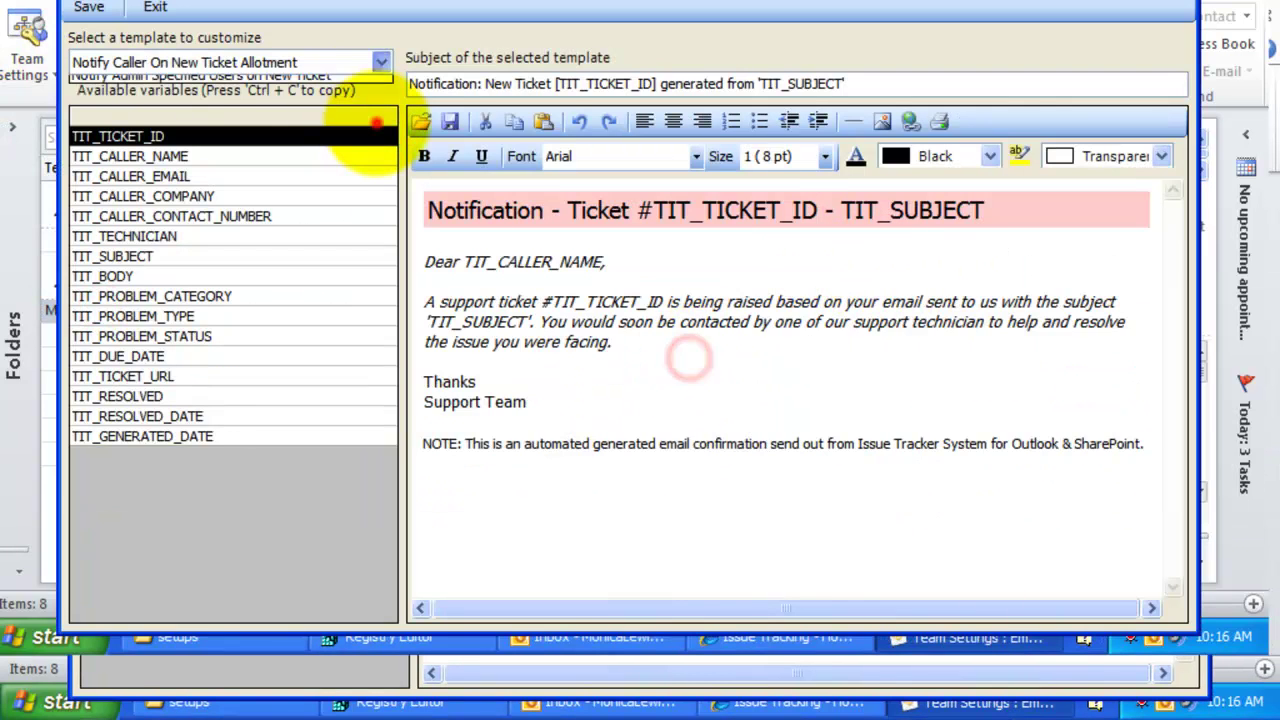
pyautogui.click(380, 127)
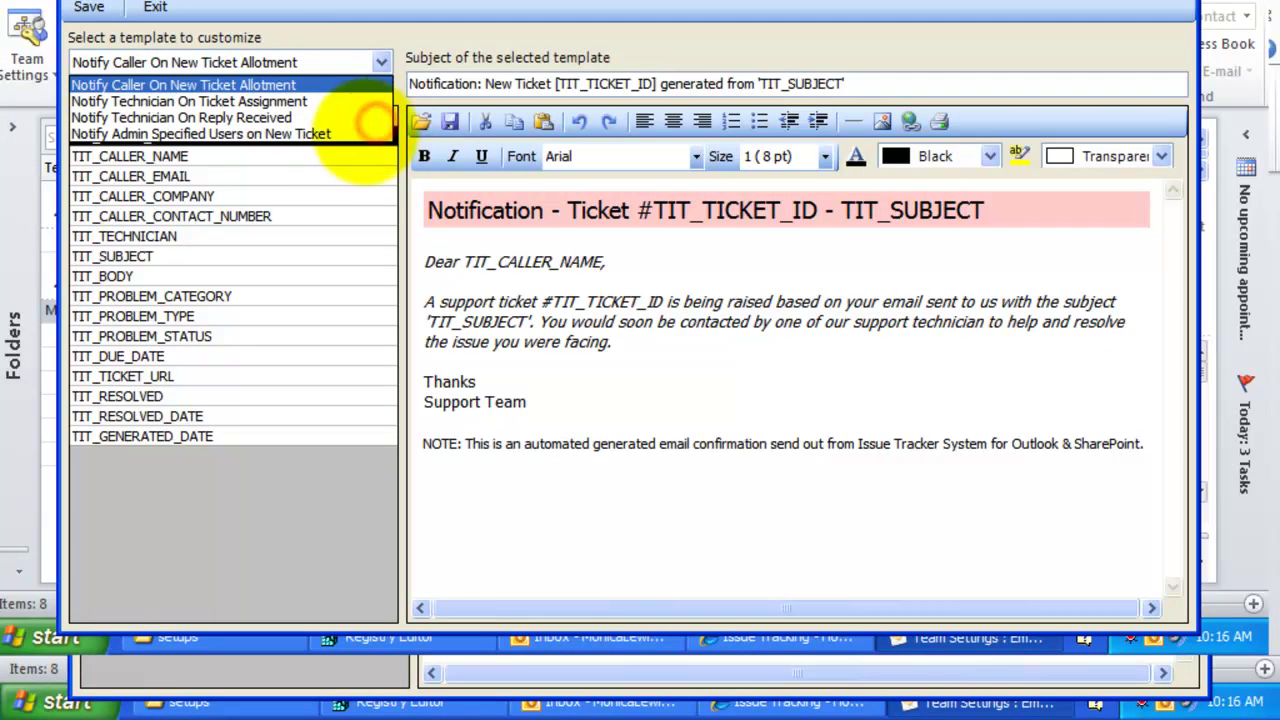
pyautogui.click(305, 233)
pyautogui.click(335, 63)
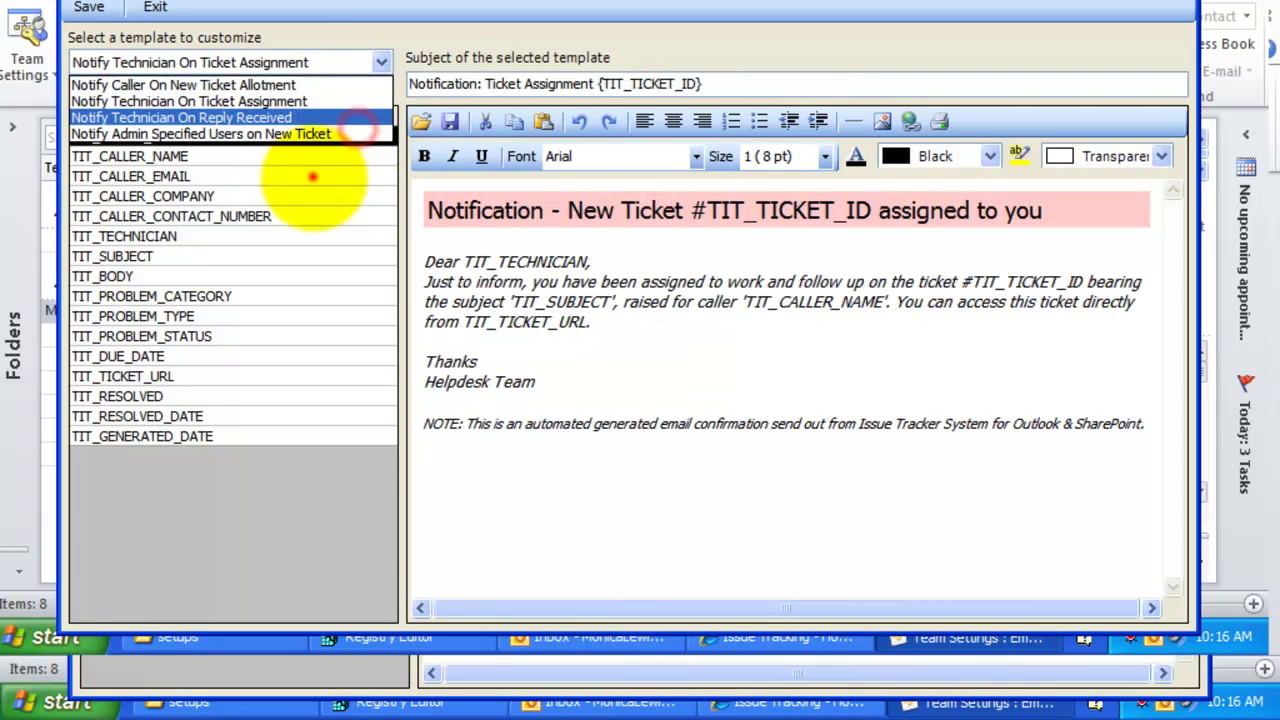
pyautogui.click(330, 117)
pyautogui.click(370, 65)
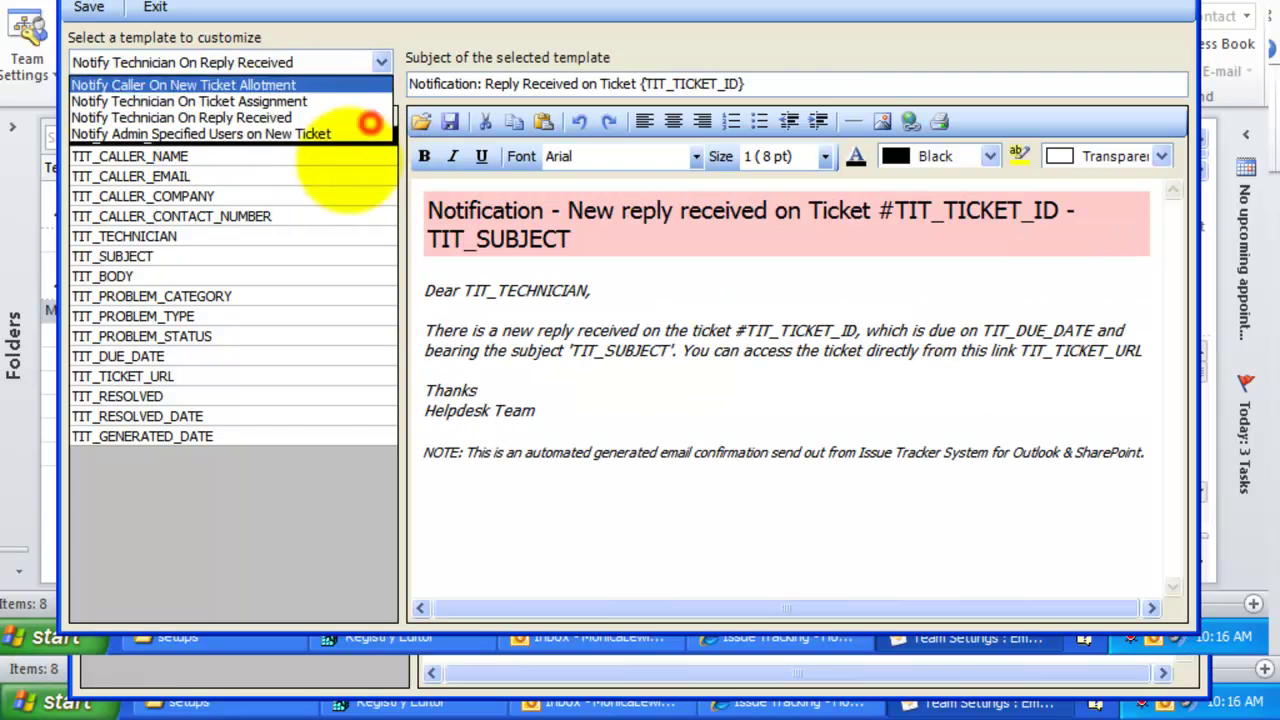
pyautogui.click(343, 131)
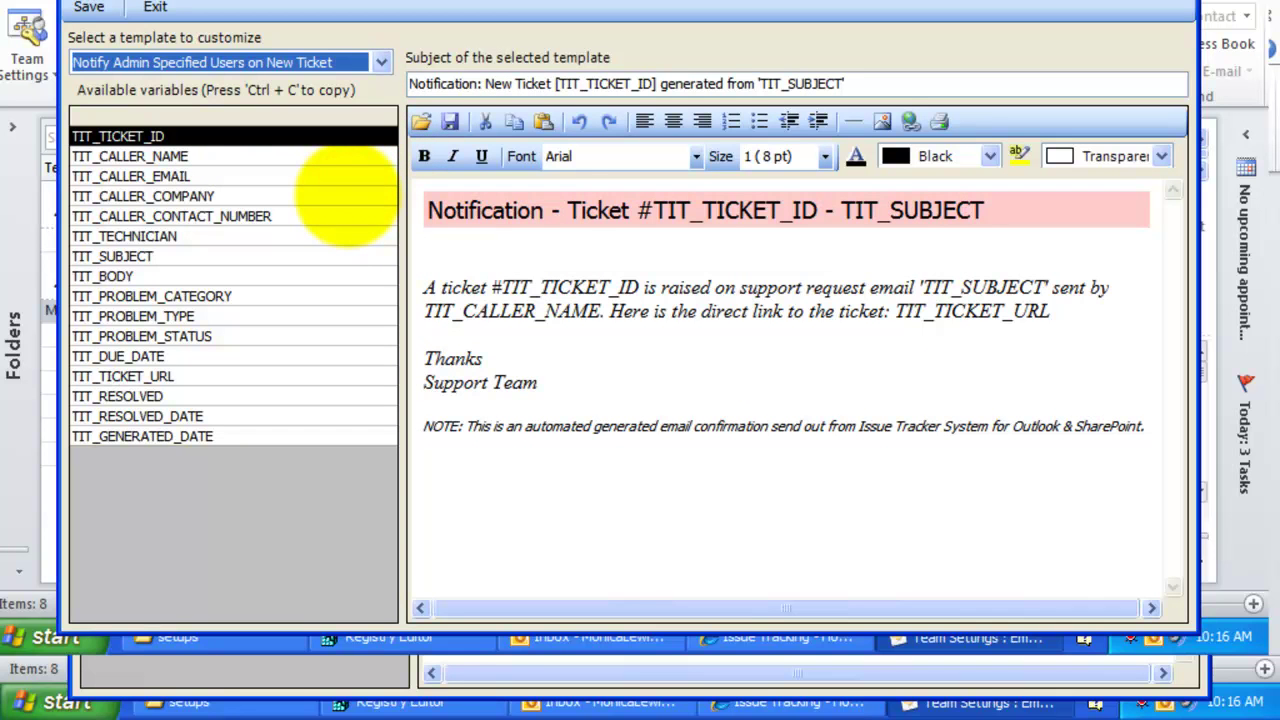
pyautogui.click(1190, 14)
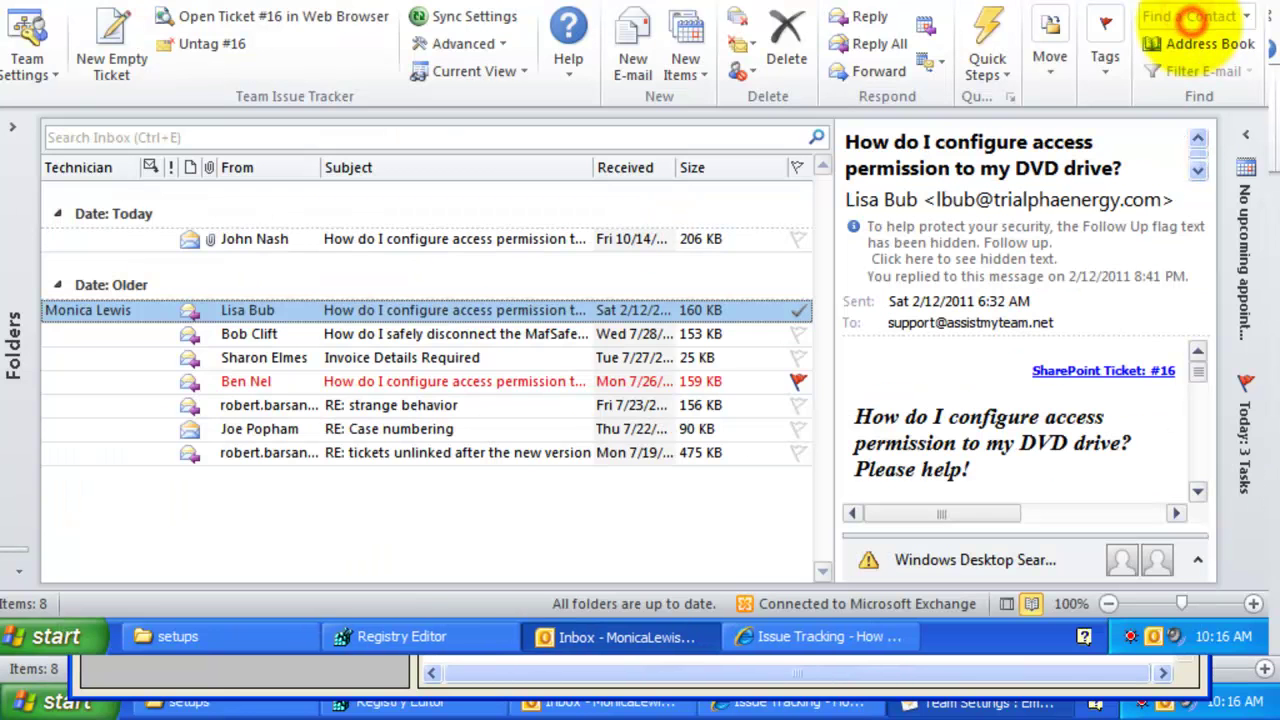
pyautogui.click(27, 62)
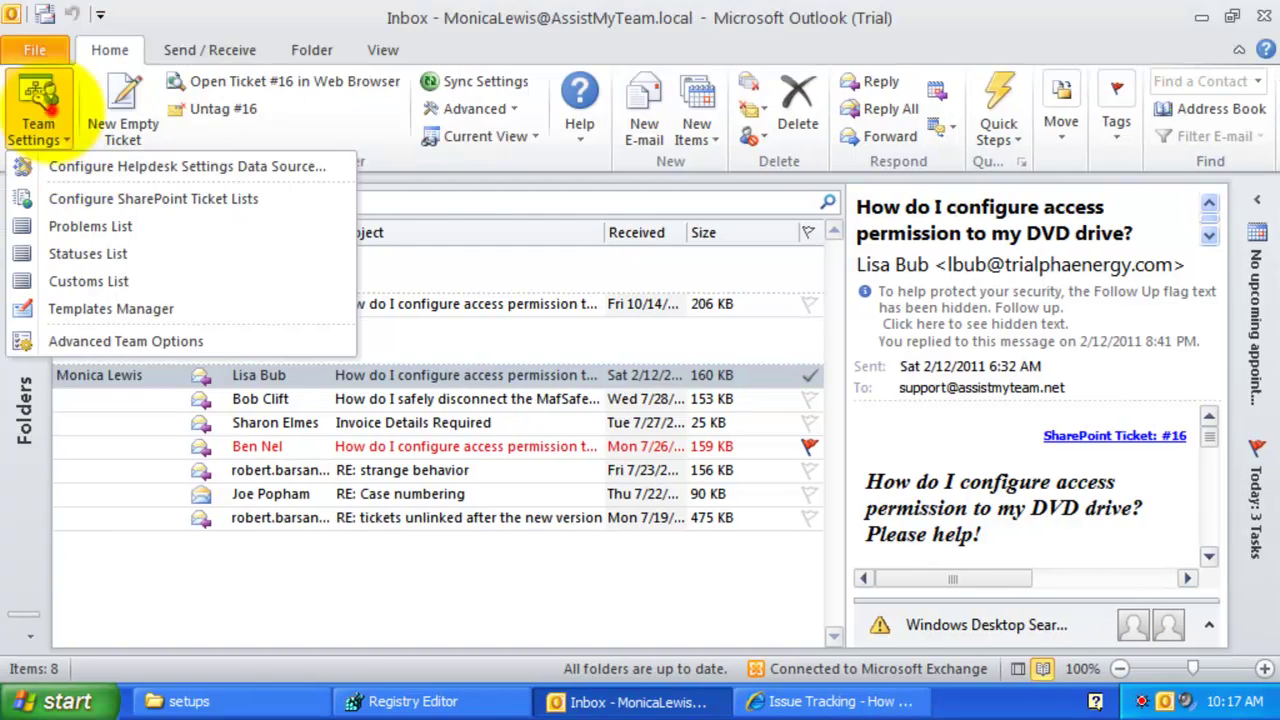
pyautogui.click(38, 46)
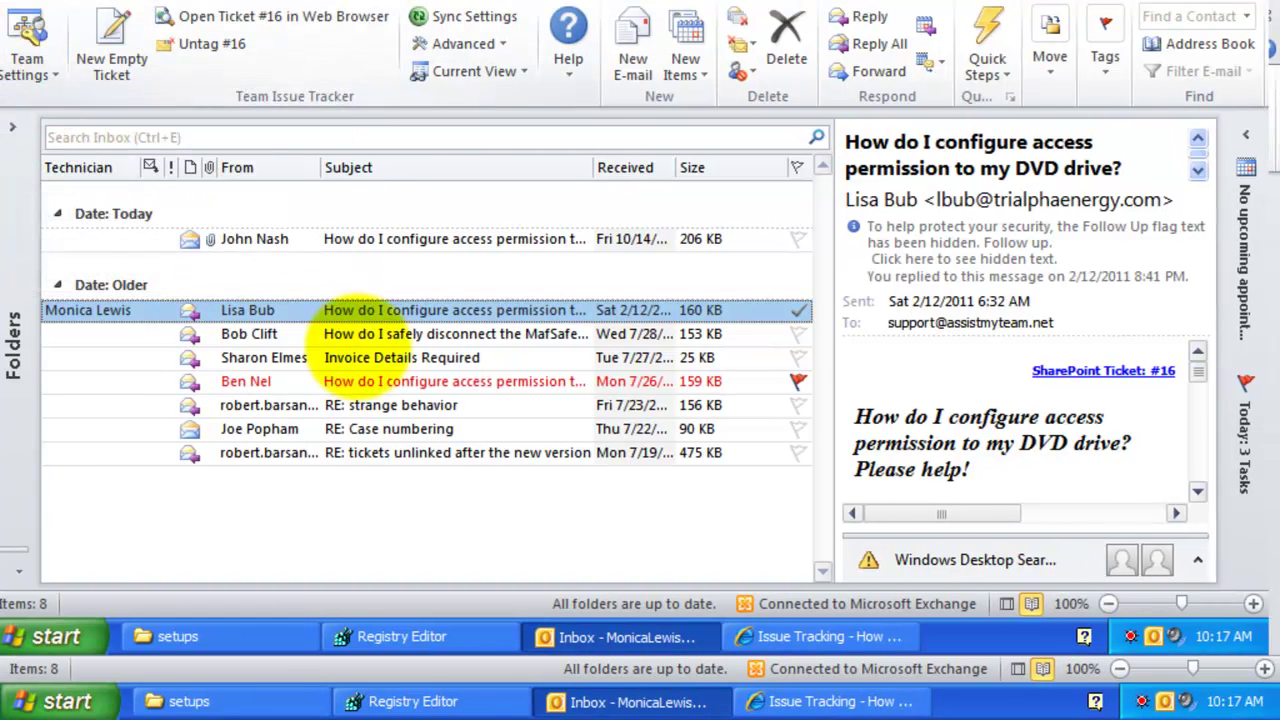